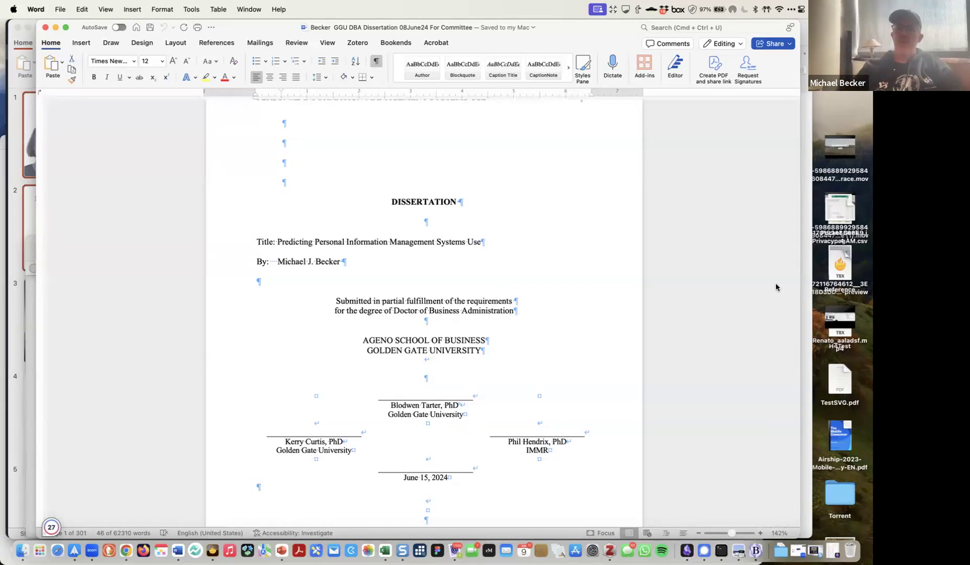
- Read through the Acknowledgments of the dissertation, highlighting the passage that thanks the Tinderbox community
scroll(703, 295, "down", 10)
scroll(704, 297, "down", 15)
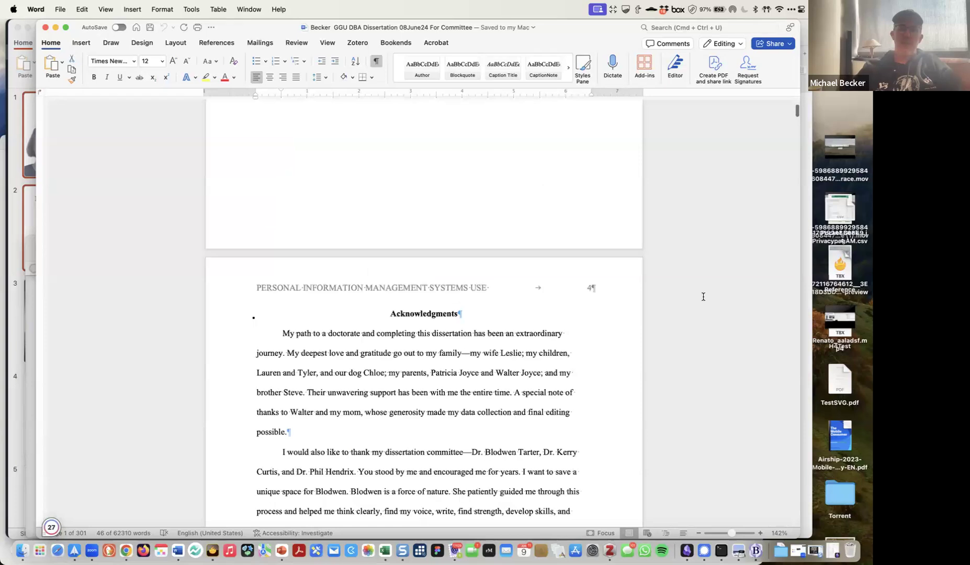
scroll(705, 294, "down", 8)
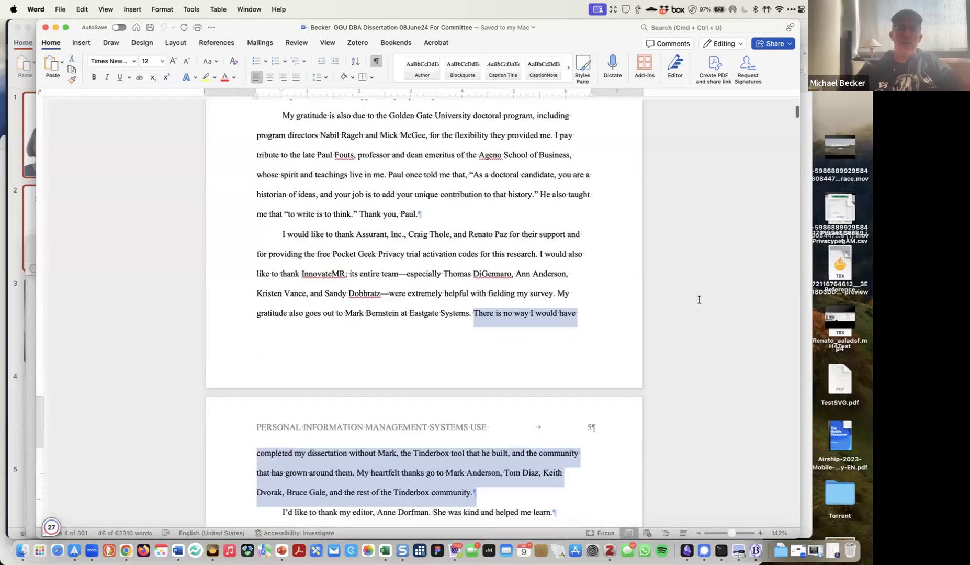
left_click(514, 362)
scroll(515, 363, "down", 5)
left_click_drag(474, 160, 506, 340)
scroll(542, 408, "up", 3)
scroll(541, 407, "up", 10)
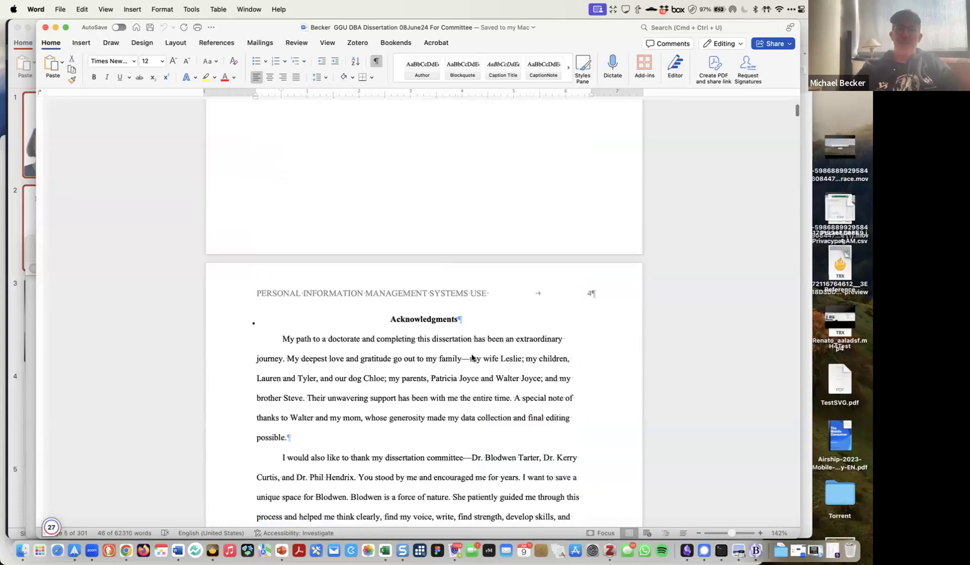
right_click(541, 406)
left_click(464, 356)
scroll(464, 356, "down", 8)
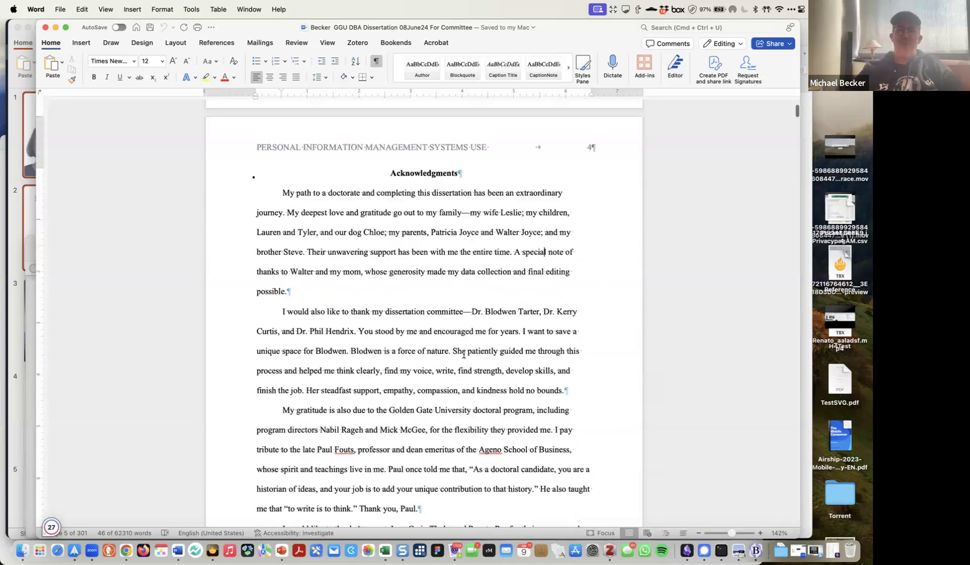
scroll(567, 302, "down", 15)
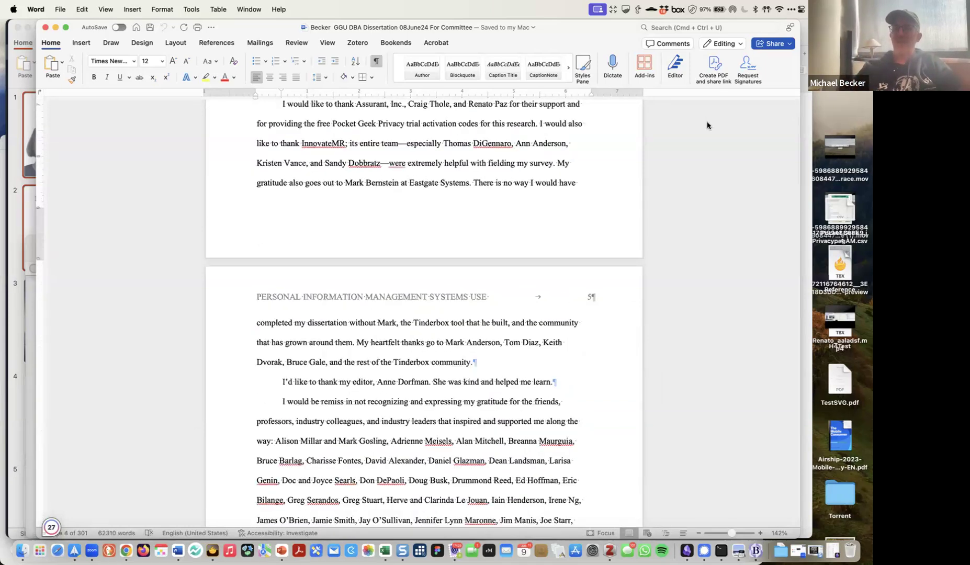
scroll(793, 116, "down", 9)
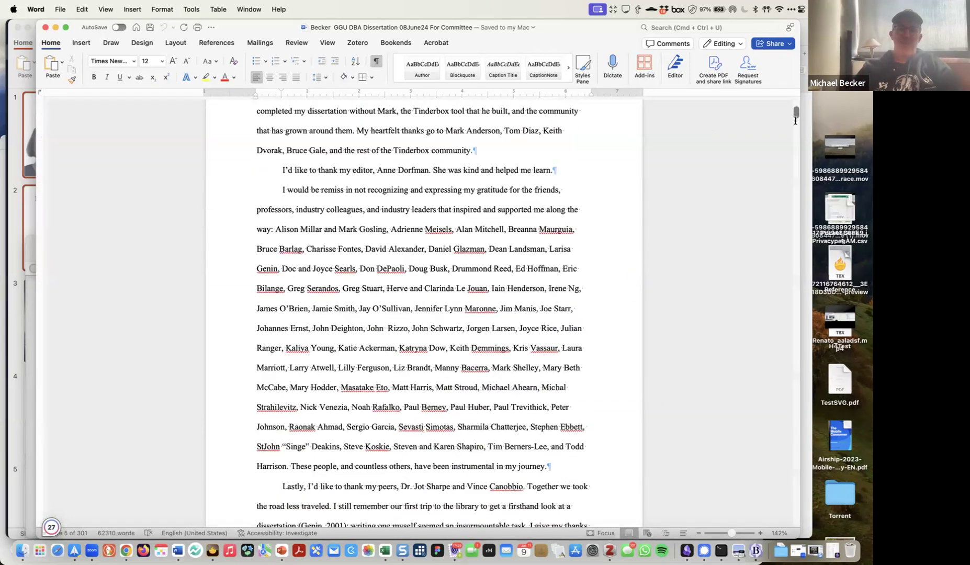
- Examine the in-text citations from the opening chapter to the RAA Criticism section, highlighting the parenthetical citation that closes the first introductory paragraph
scroll(505, 222, "down", 20)
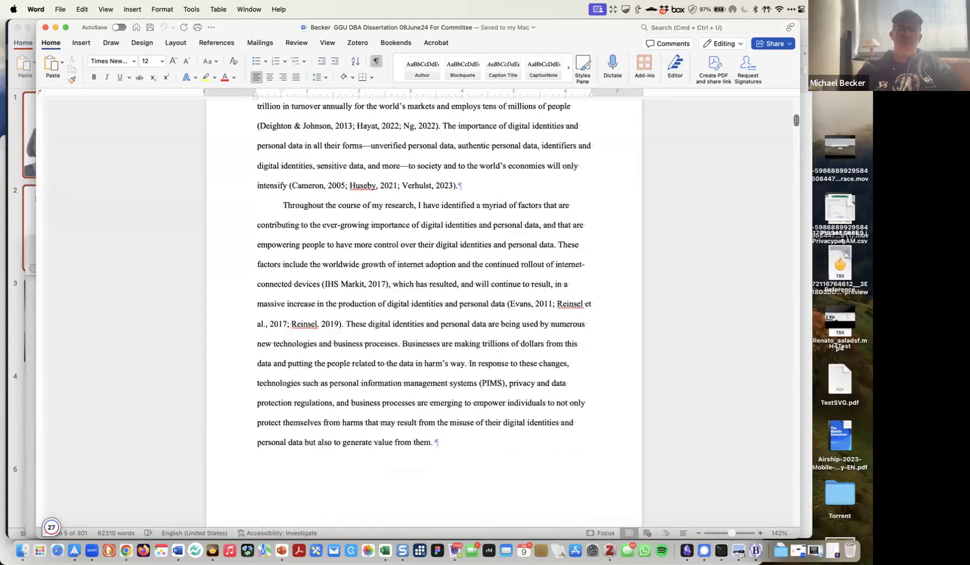
left_click_drag(289, 283, 454, 297)
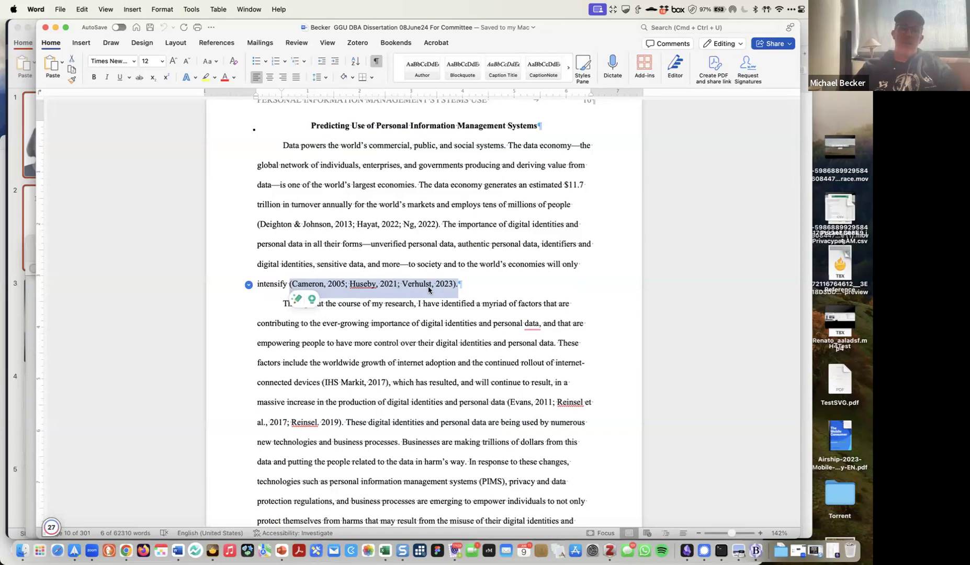
scroll(662, 231, "down", 10)
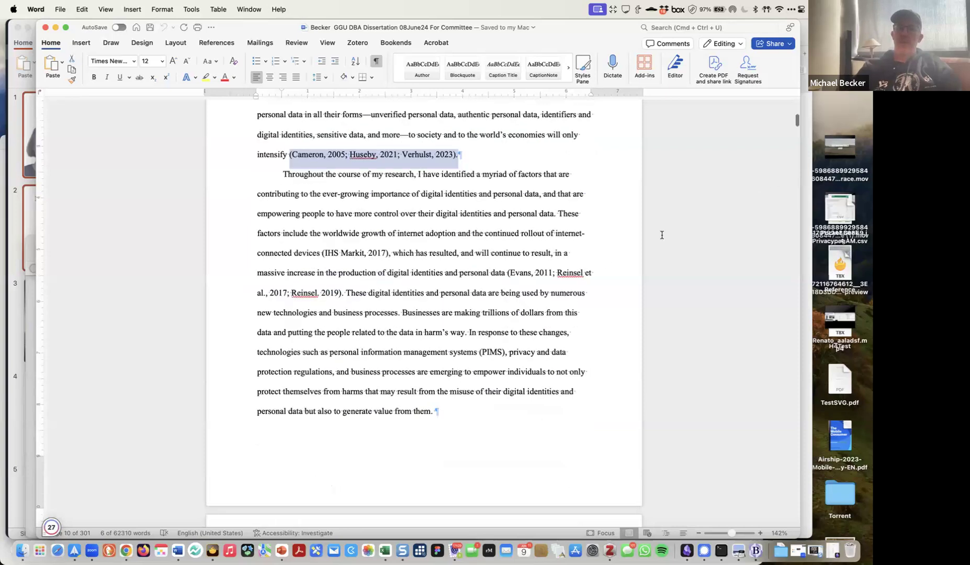
scroll(470, 230, "down", 10)
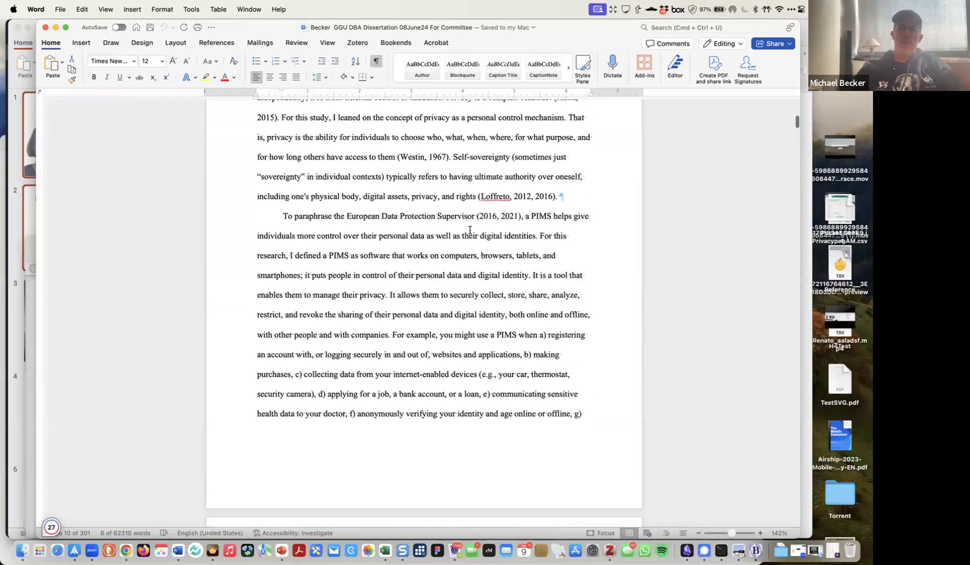
scroll(796, 124, "down", 3)
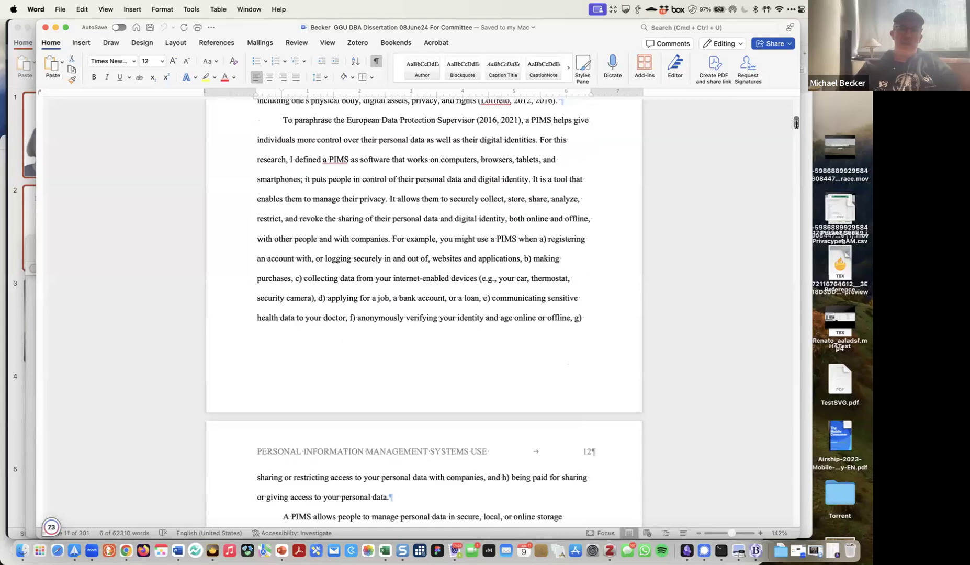
left_click_drag(796, 124, 796, 145)
scroll(601, 265, "up", 1)
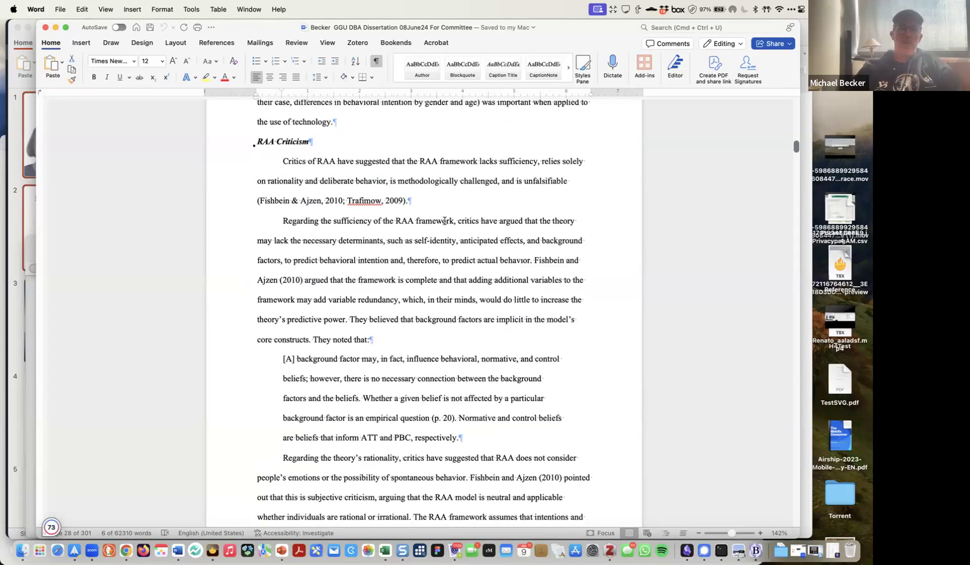
- Try a sample narrative citation, an author surname followed by (2024), after the first RAA Criticism paragraph, and remove it again
left_click(408, 201)
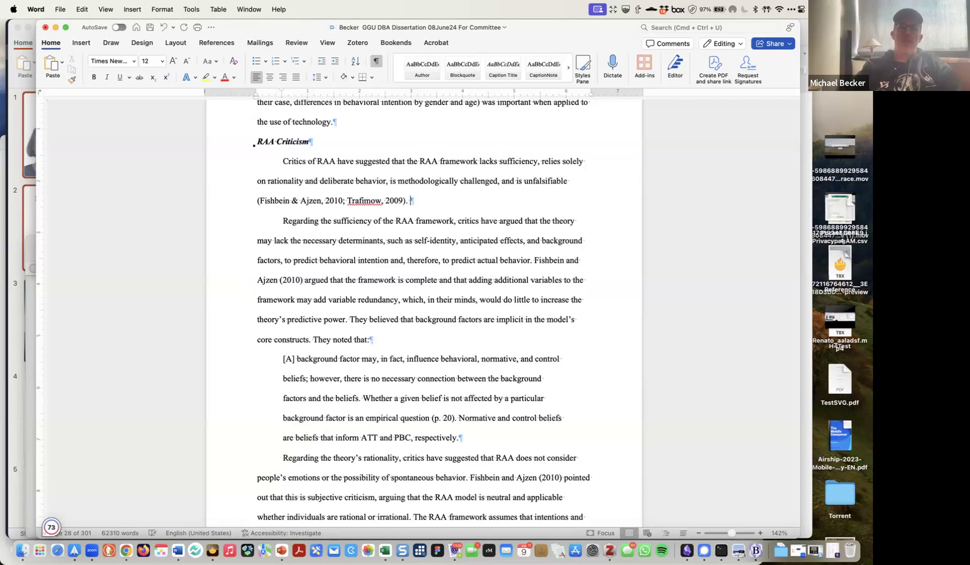
type("Becker")
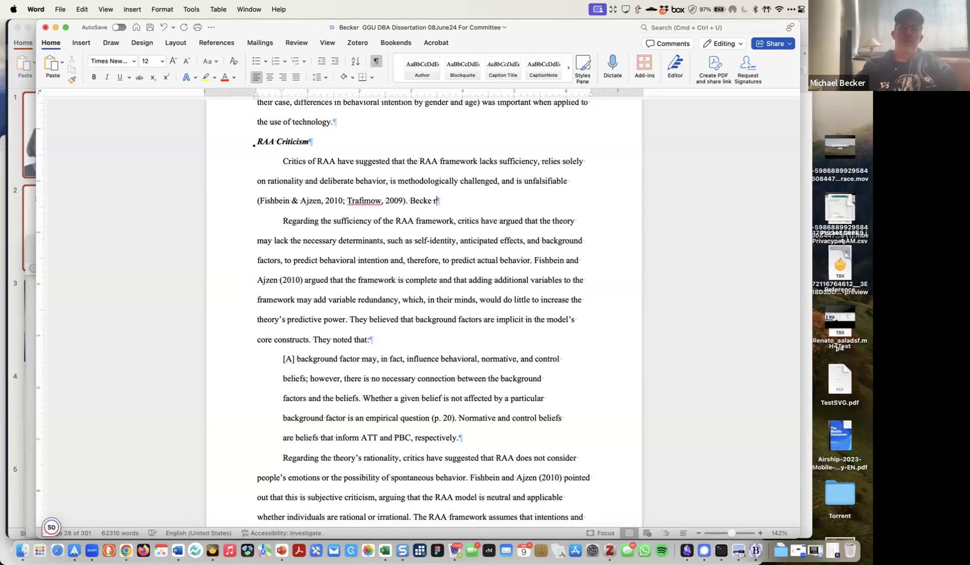
type(" (2024)")
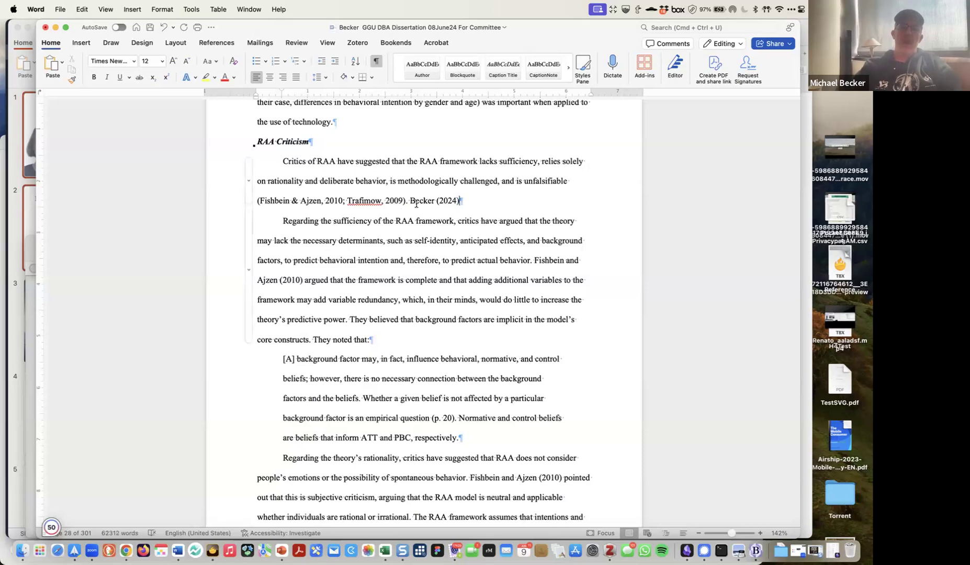
left_click_drag(471, 201, 411, 202)
key("BackSpace")
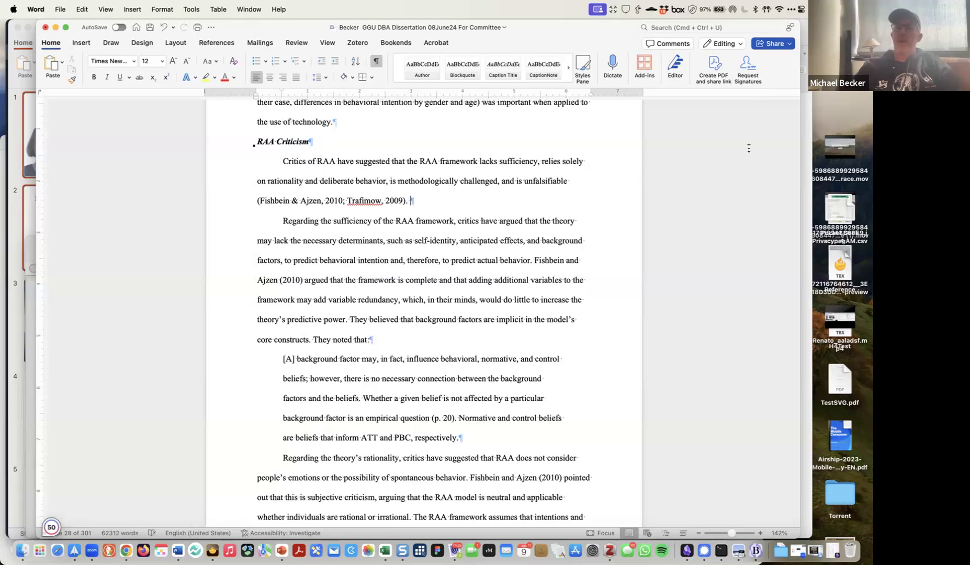
- Examine the entries in the dissertation's reference list and return to the title page
scroll(749, 148, "up", 7)
scroll(775, 226, "down", 5)
scroll(798, 309, "up", 15)
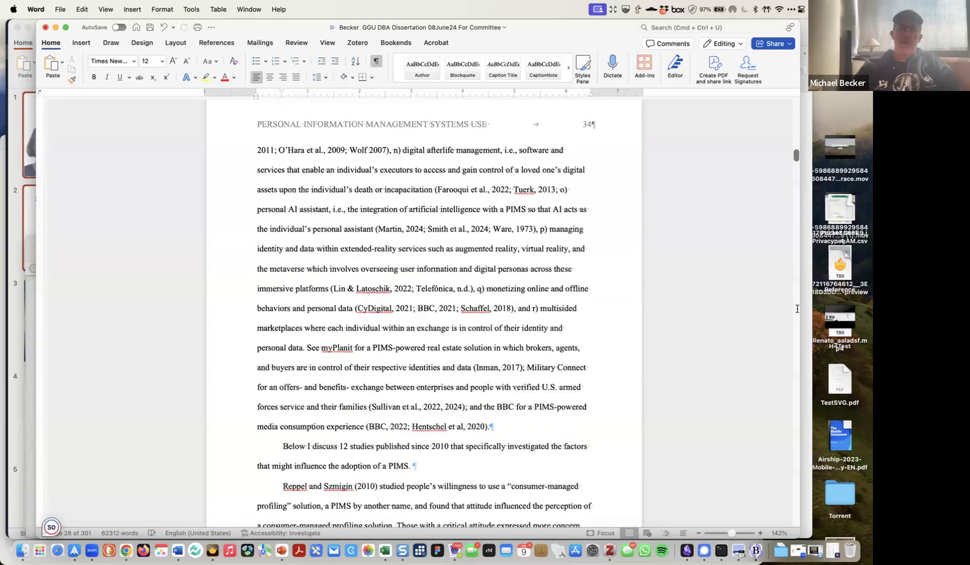
left_click(797, 309)
scroll(368, 233, "down", 20)
scroll(401, 368, "up", 15)
scroll(408, 373, "up", 20)
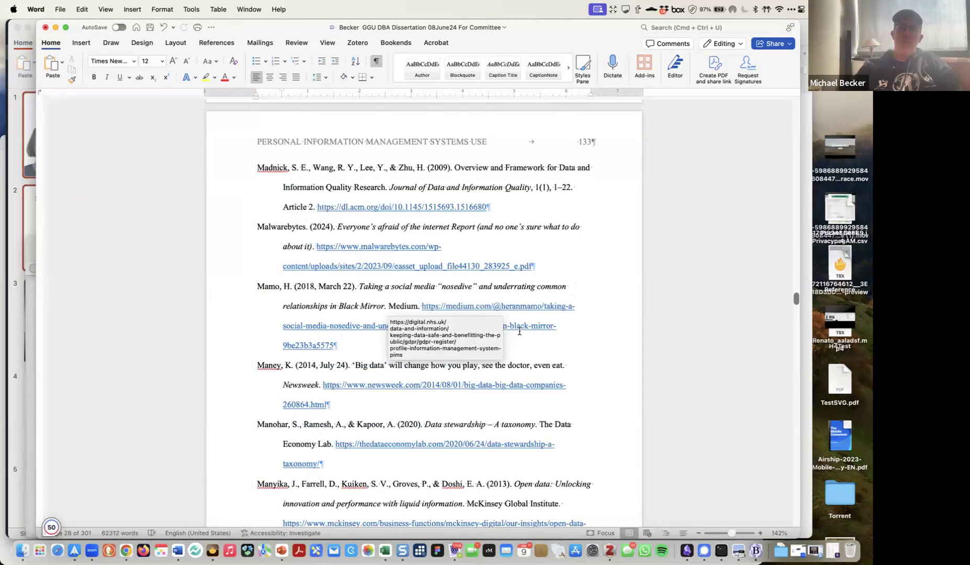
scroll(789, 220, "up", 20)
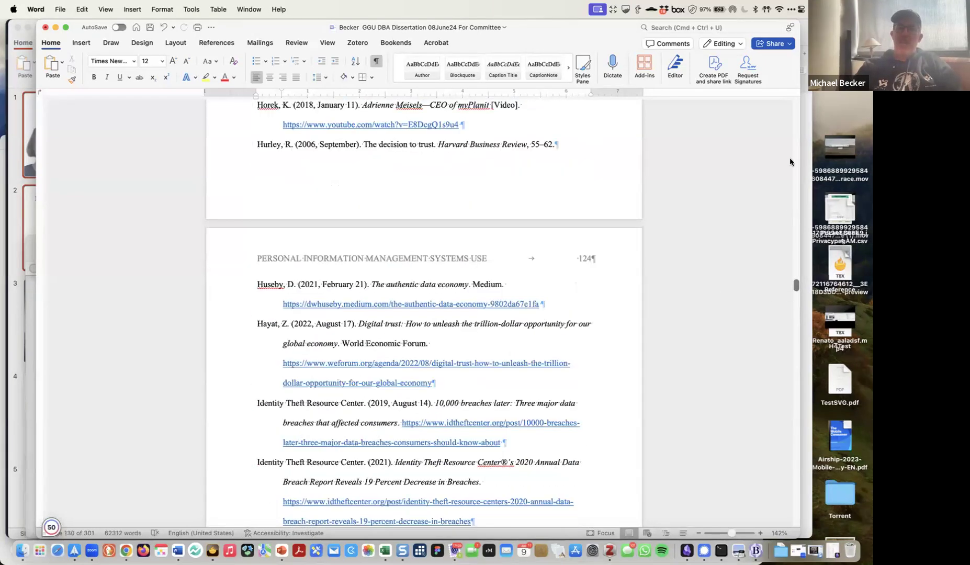
left_click(795, 103)
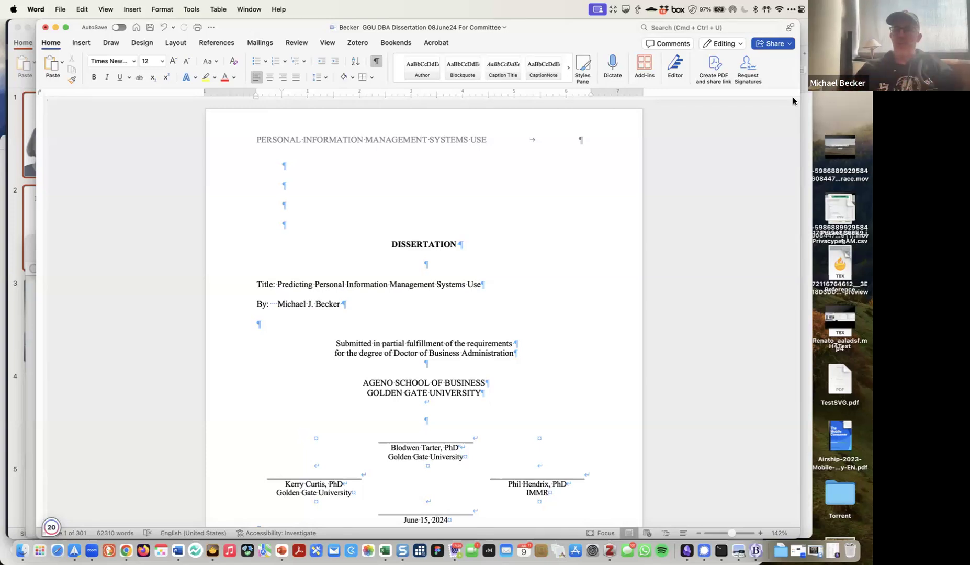
scroll(602, 283, "down", 3)
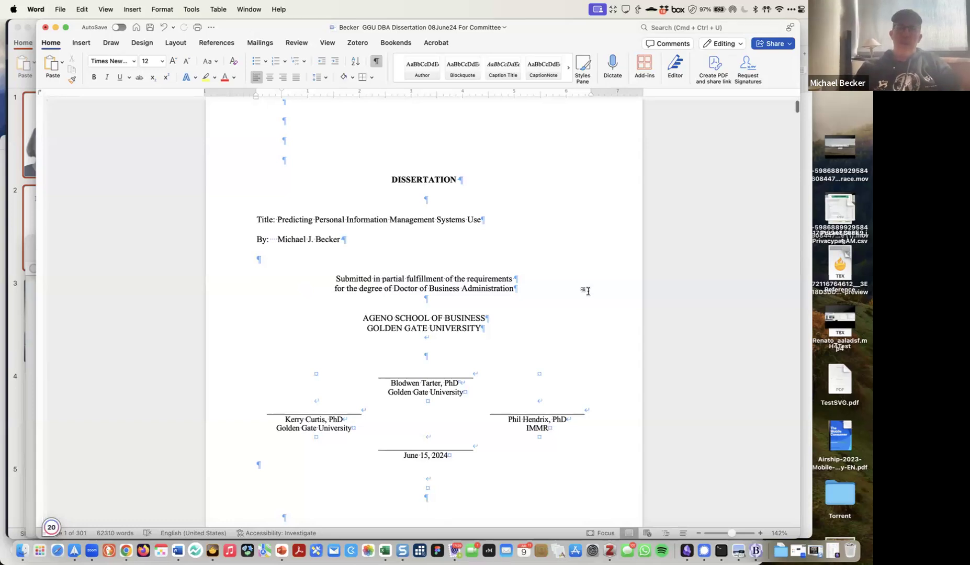
scroll(588, 292, "down", 6)
- Switch to Tinderbox and add a note named "Text 3" directly below Text2 in the CitationChecking outline
key("super+Tab")
key("super+Tab")
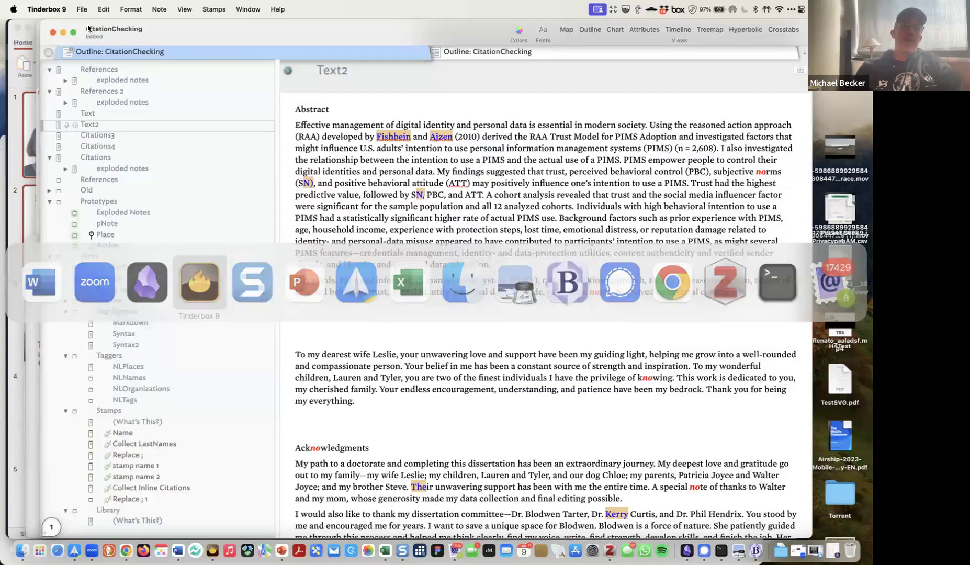
key("super+n")
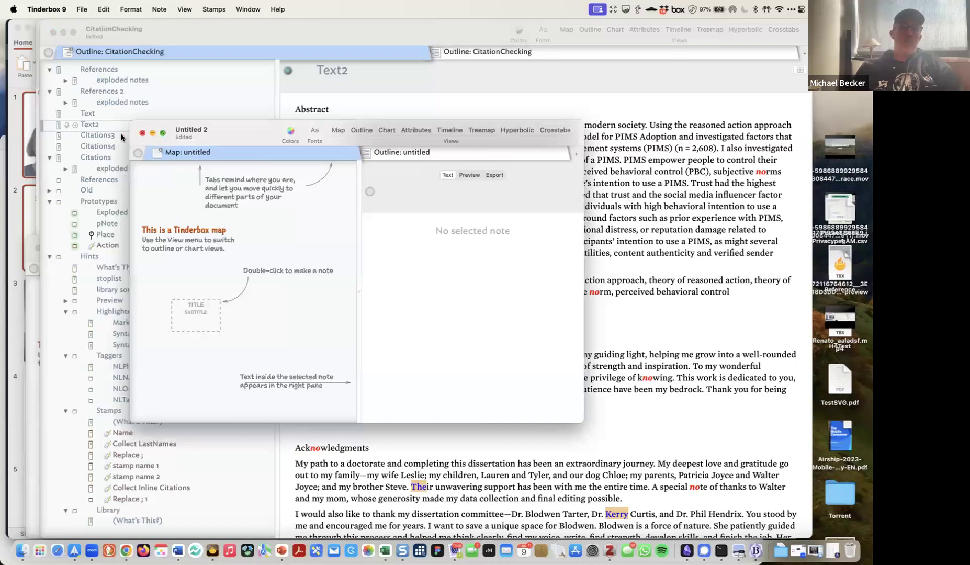
key("super+w")
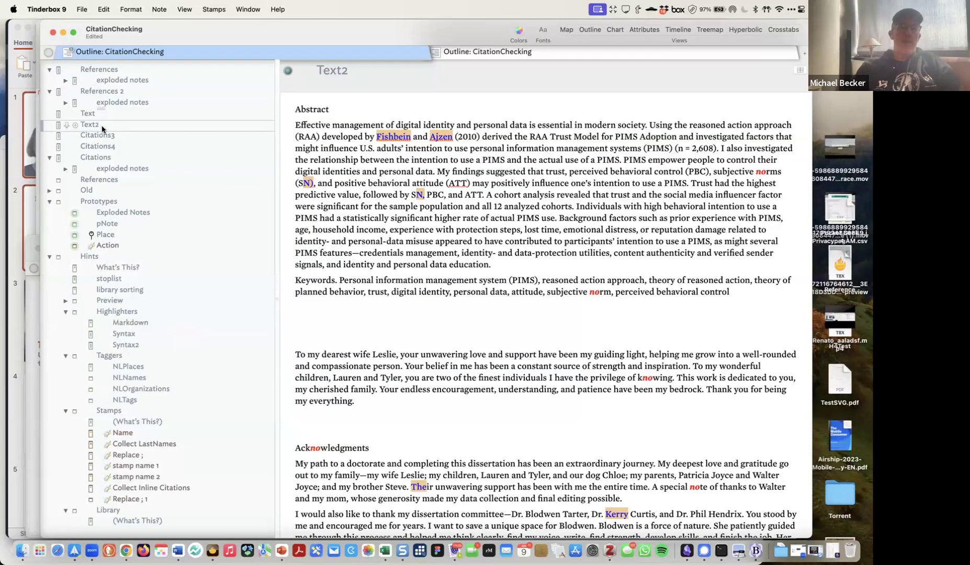
key("Up")
key("Up")
key("Down")
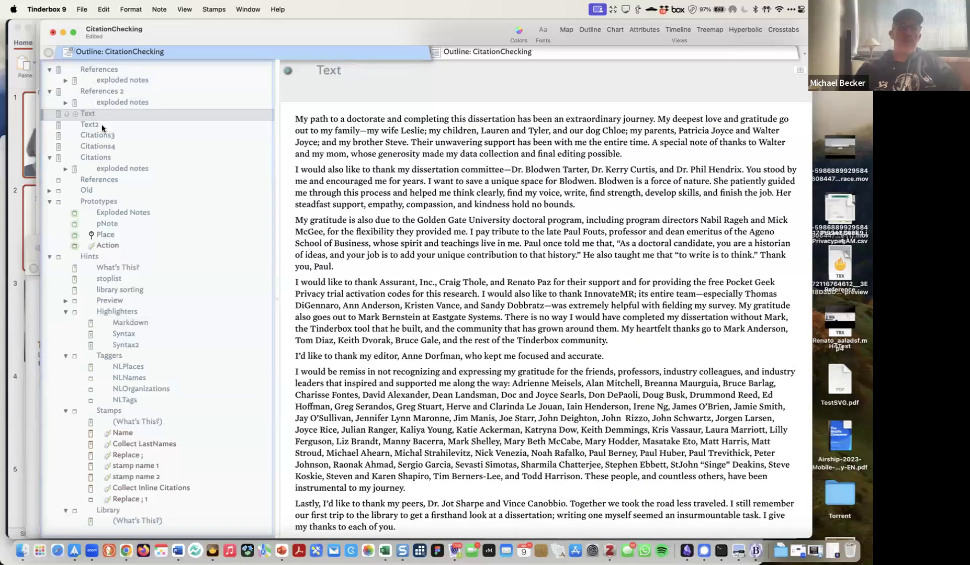
key("Down")
key("Return")
type("Text ")
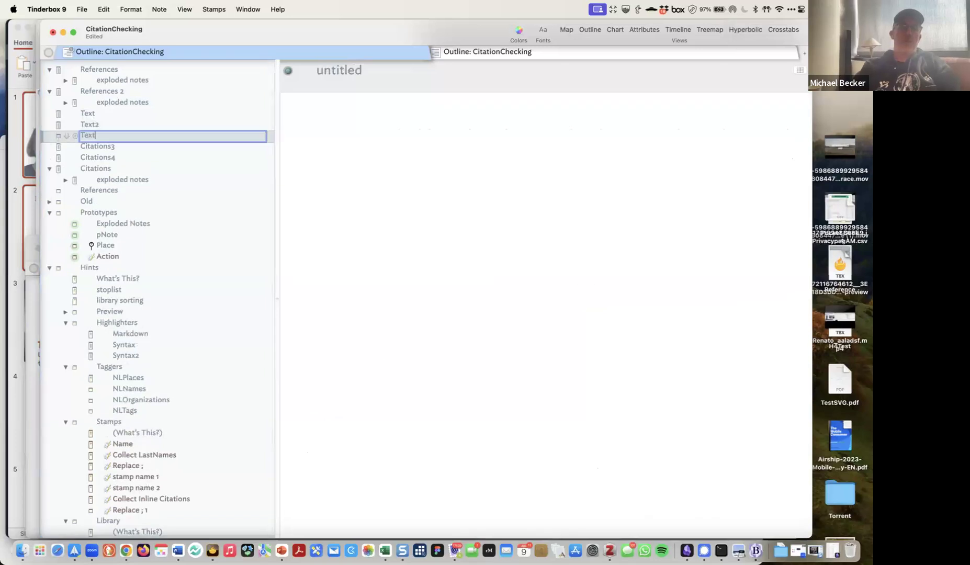
type("3")
key("Return")
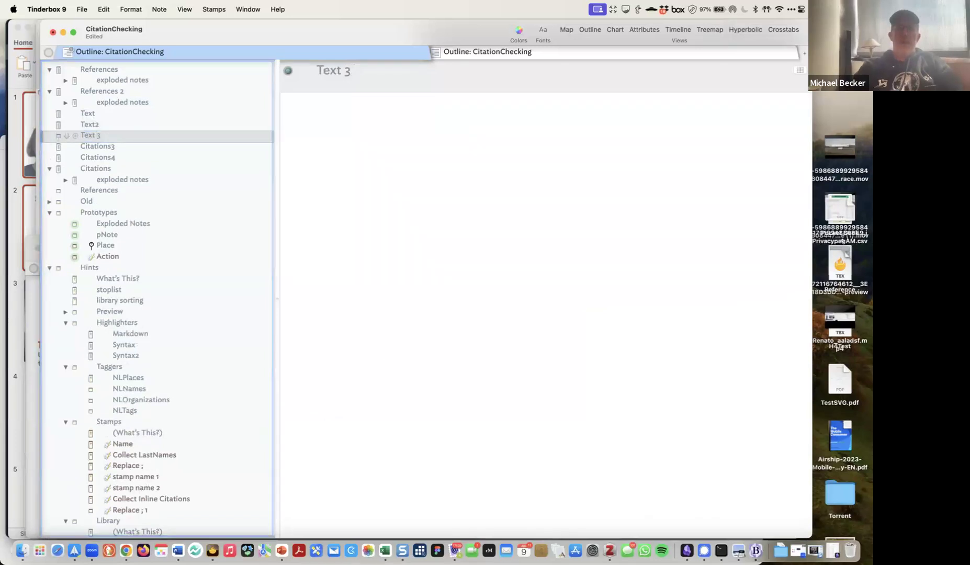
- Switch to Word and copy the dissertation text from the start of the abstract through the closing paragraph before the References
key("super+Tab")
scroll(319, 332, "down", 10)
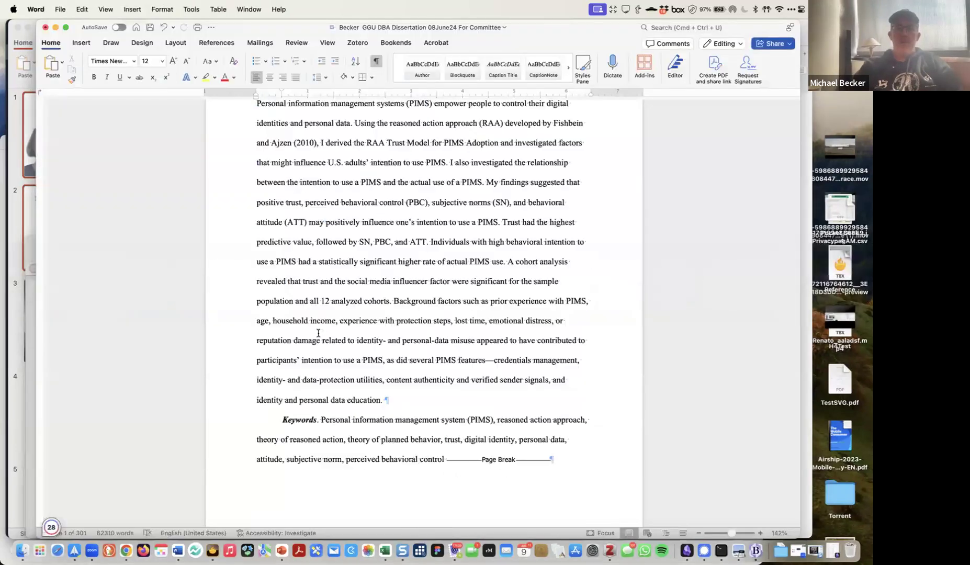
scroll(298, 285, "up", 3)
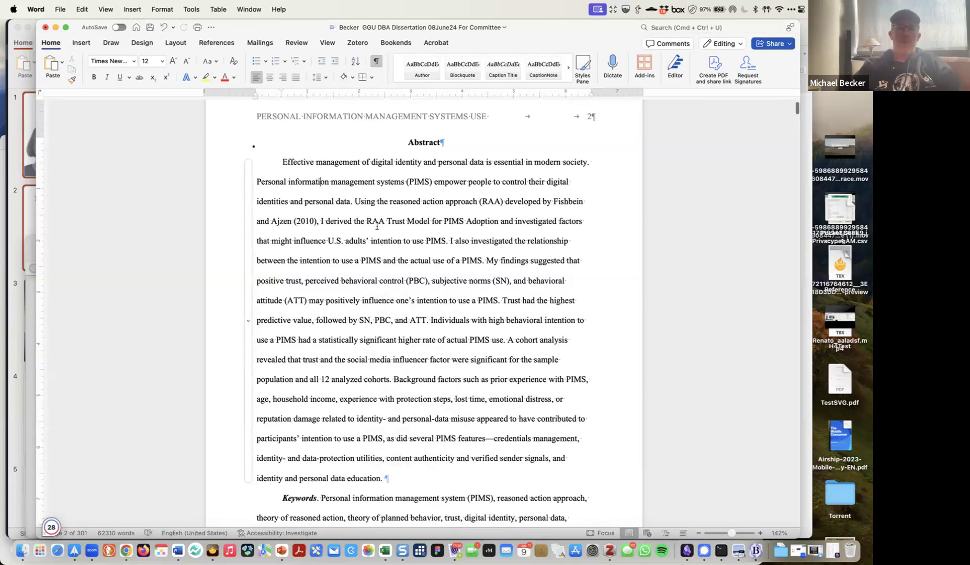
scroll(377, 226, "down", 15)
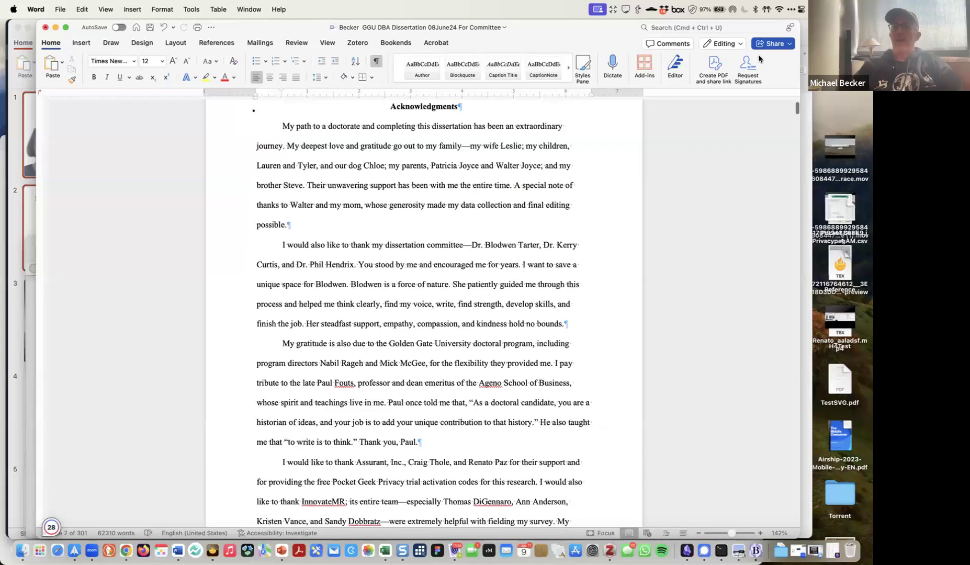
scroll(780, 150, "down", 5)
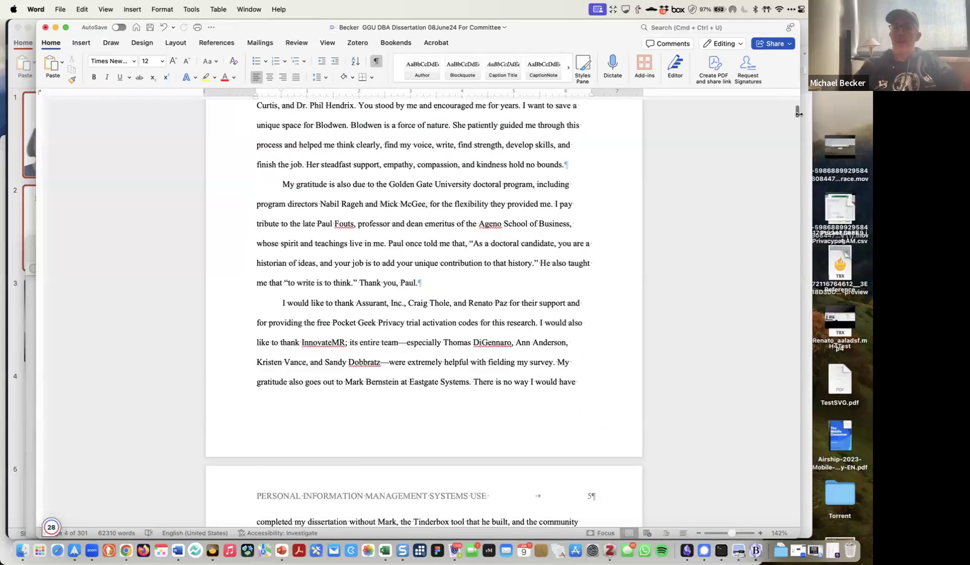
left_click_drag(795, 130, 790, 133)
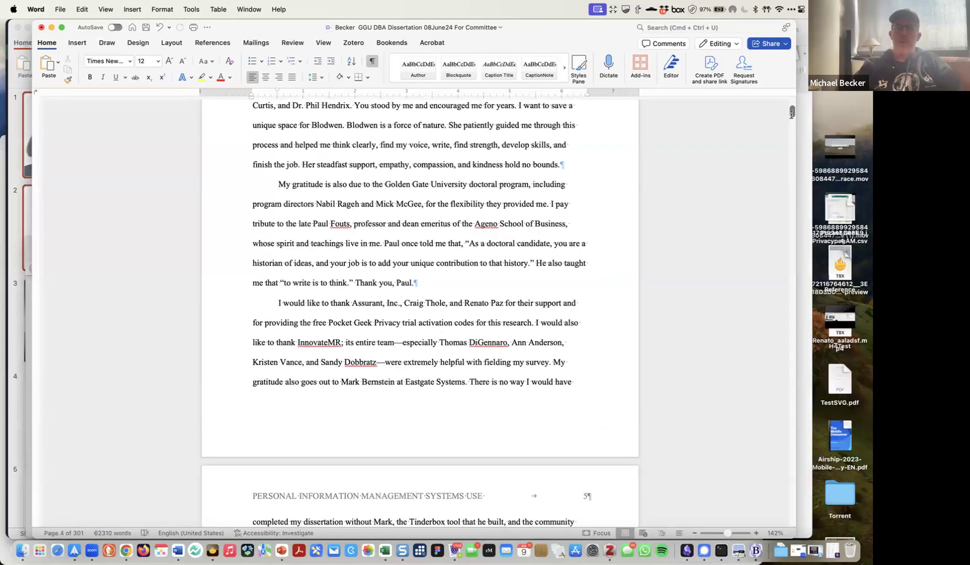
left_click_drag(791, 188, 783, 239)
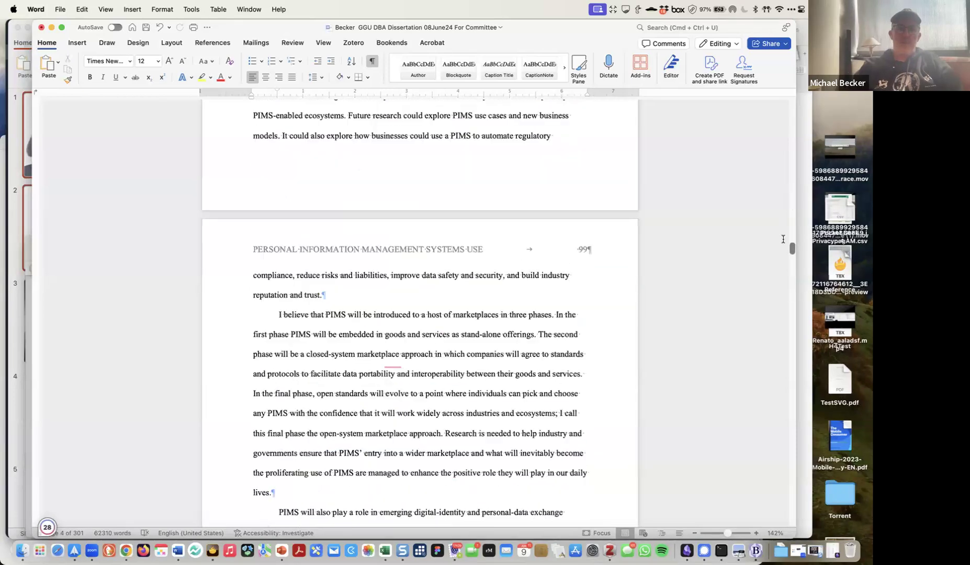
scroll(784, 244, "up", 10)
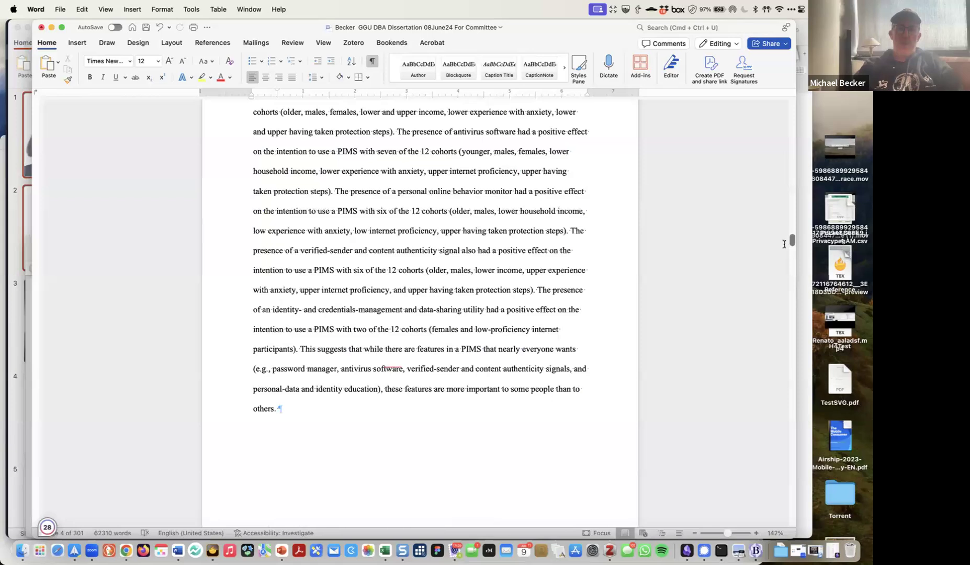
scroll(784, 244, "down", 10)
scroll(786, 256, "down", 15)
scroll(786, 255, "up", 15)
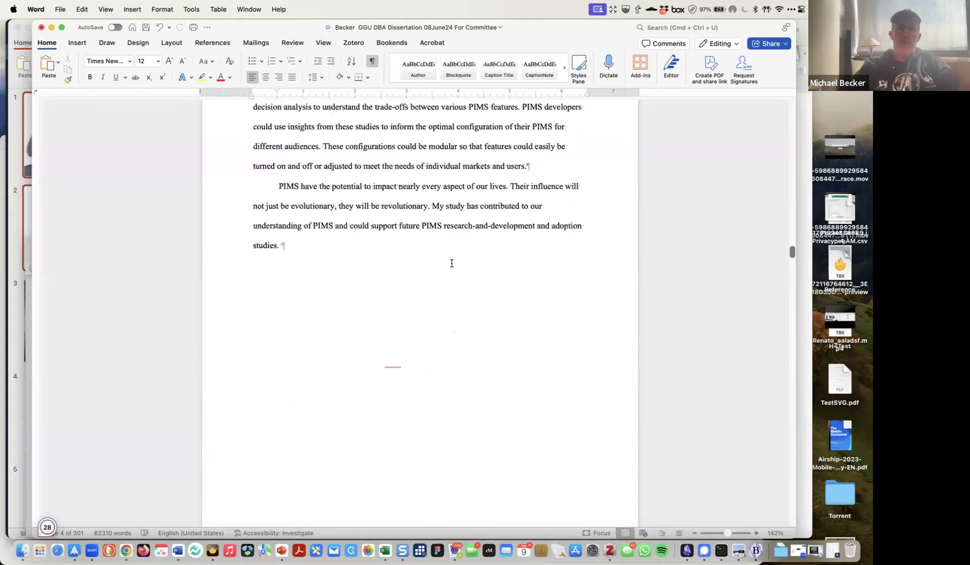
left_click(386, 257, "shift")
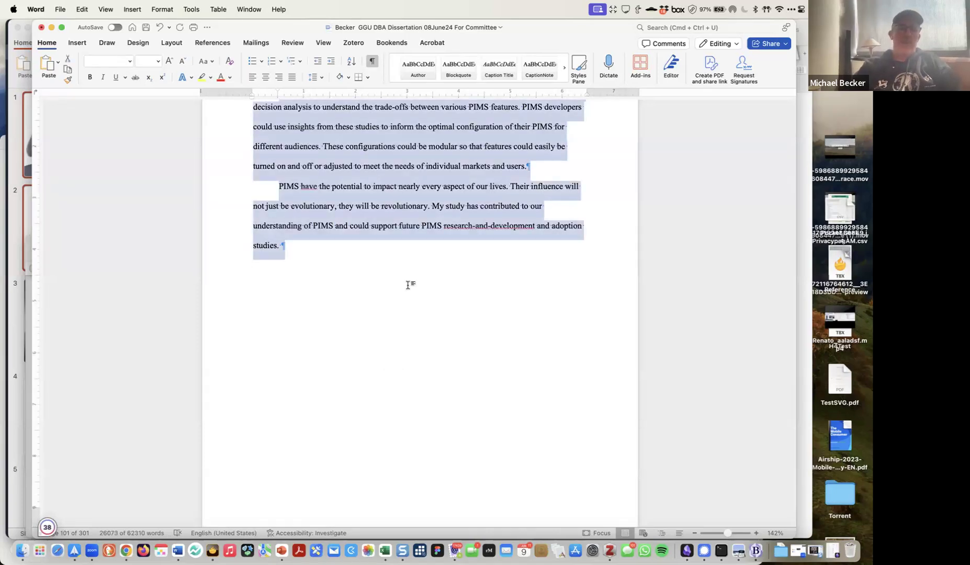
- Switch to Tinderbox and paste the copied dissertation text into the Text 3 note
key("super+Tab")
left_click(355, 223)
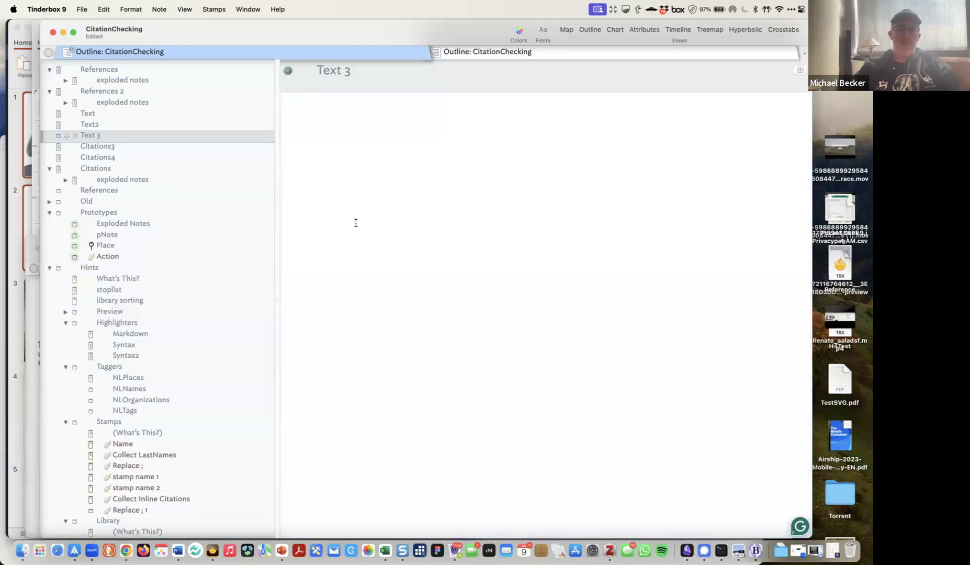
key("super+v")
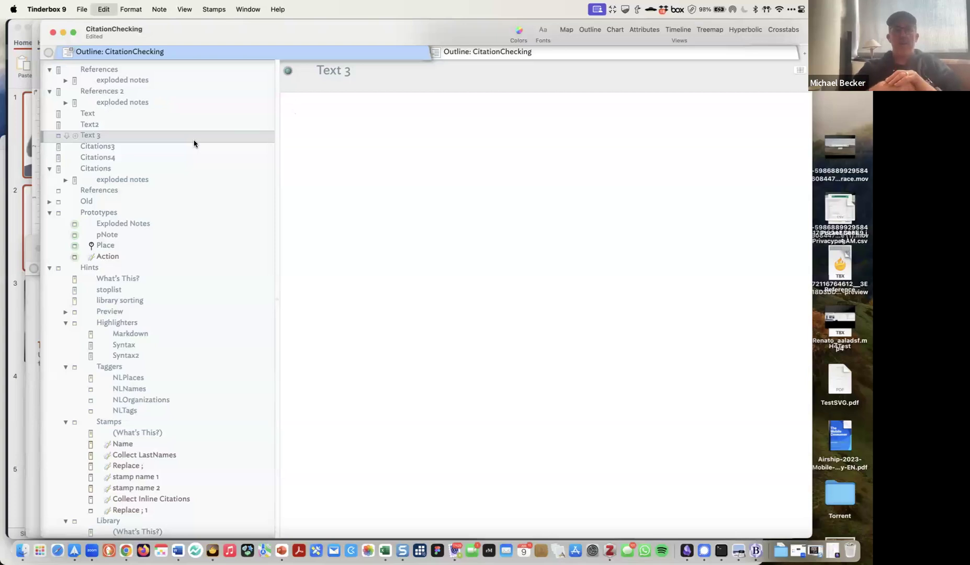
key("super+v")
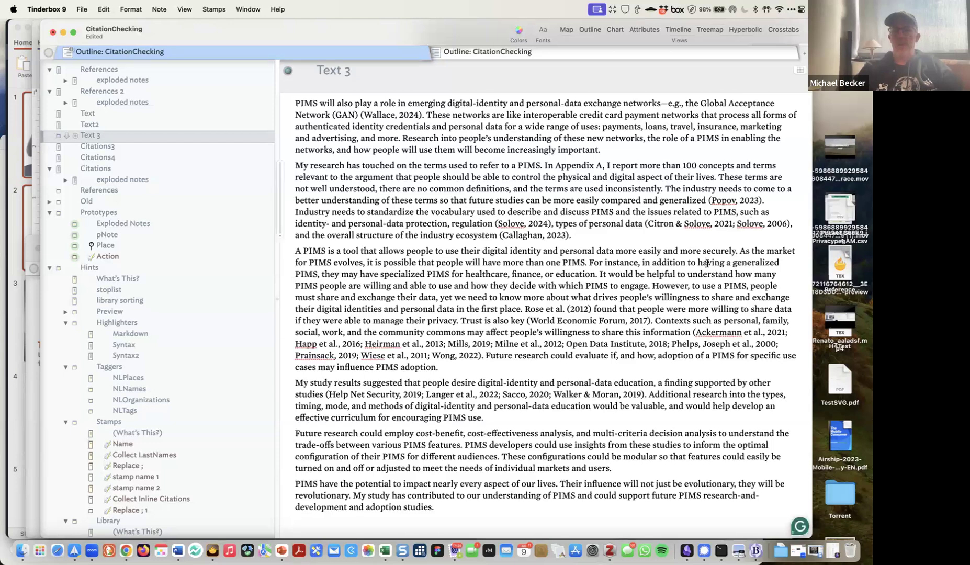
scroll(809, 506, "up", 10)
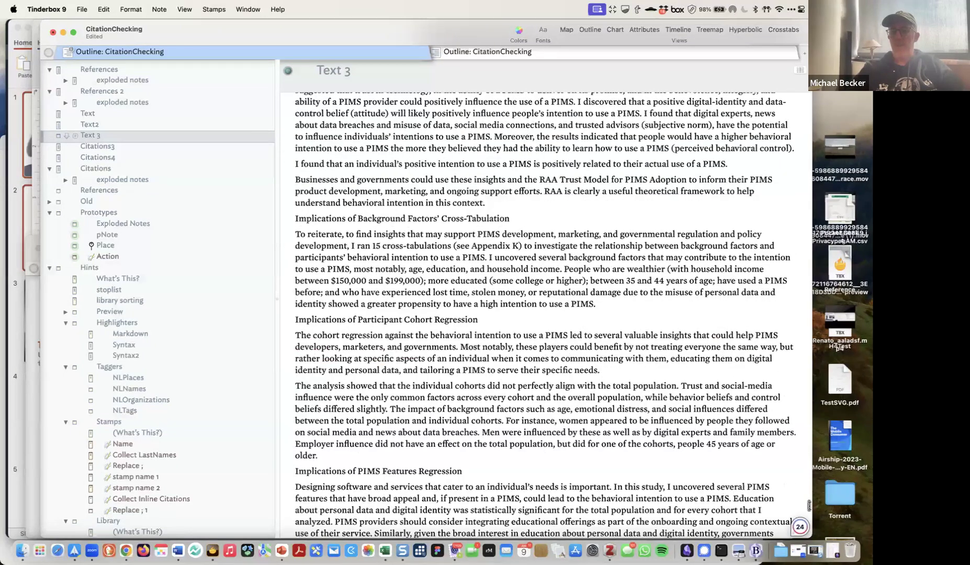
left_click_drag(817, 138, 810, 93)
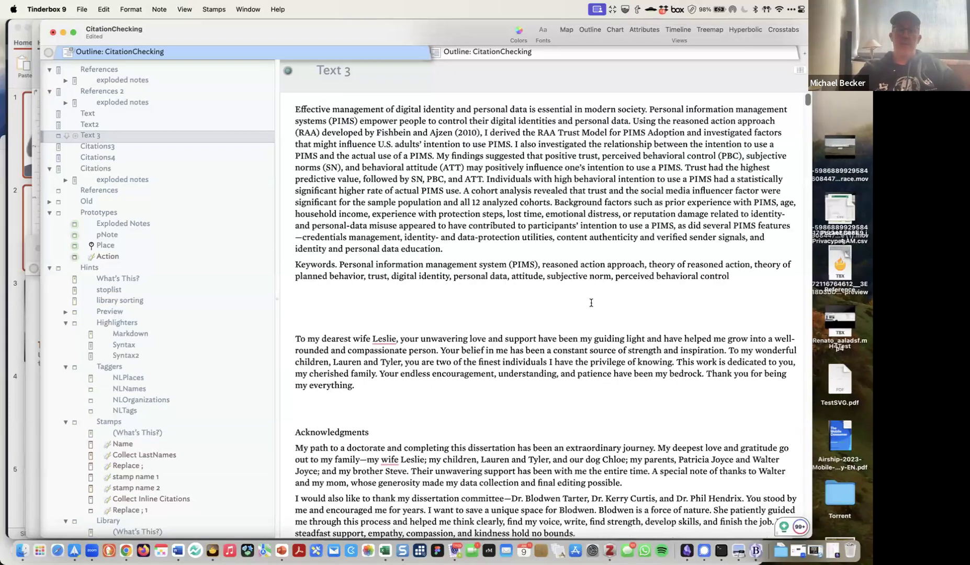
scroll(587, 319, "down", 1)
scroll(587, 319, "down", 5)
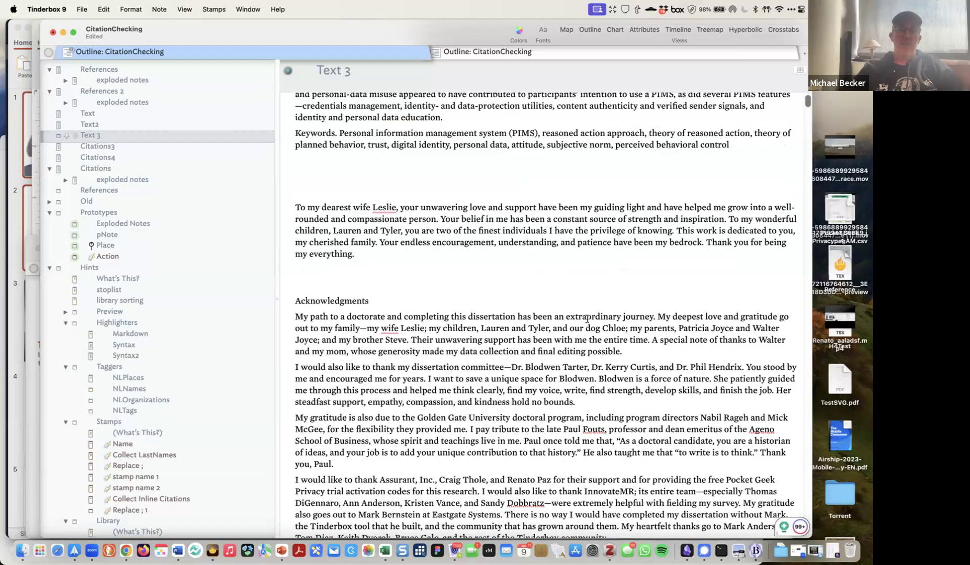
scroll(564, 316, "down", 5)
- Add a note named "References3" directly below Text 3 in the outline
key("super+Tab")
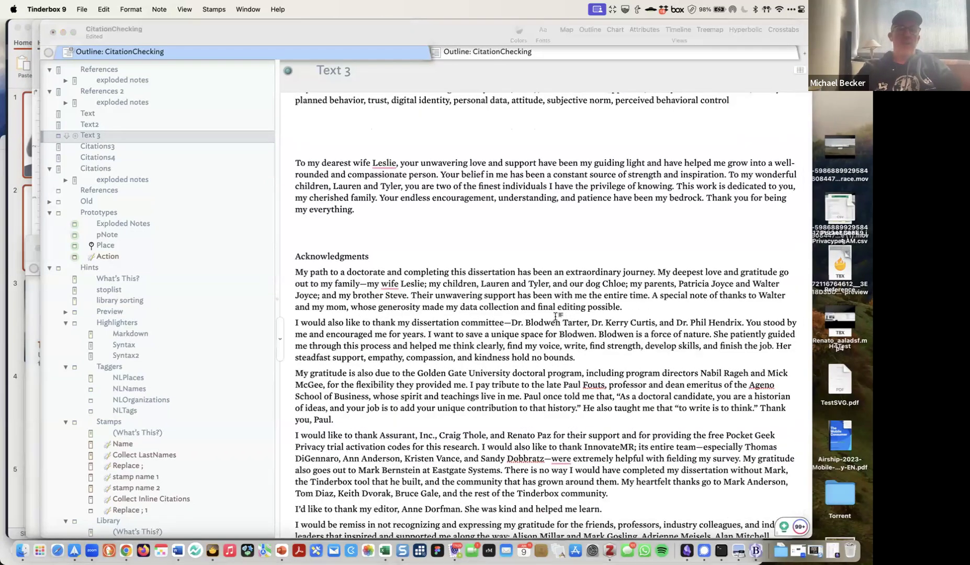
key("super+Tab")
key("super+Tab")
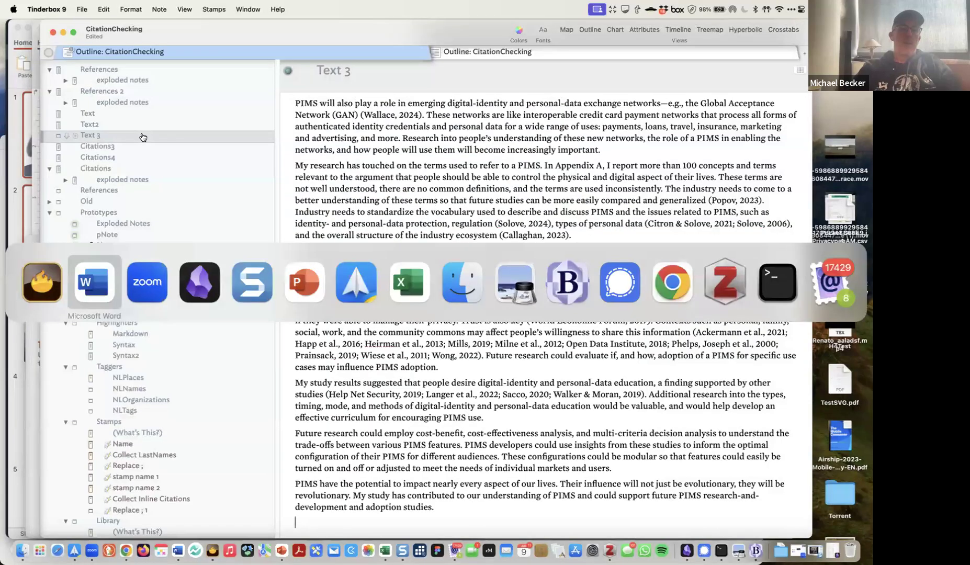
key("Escape")
left_click(107, 137)
key("Return")
type("Referen")
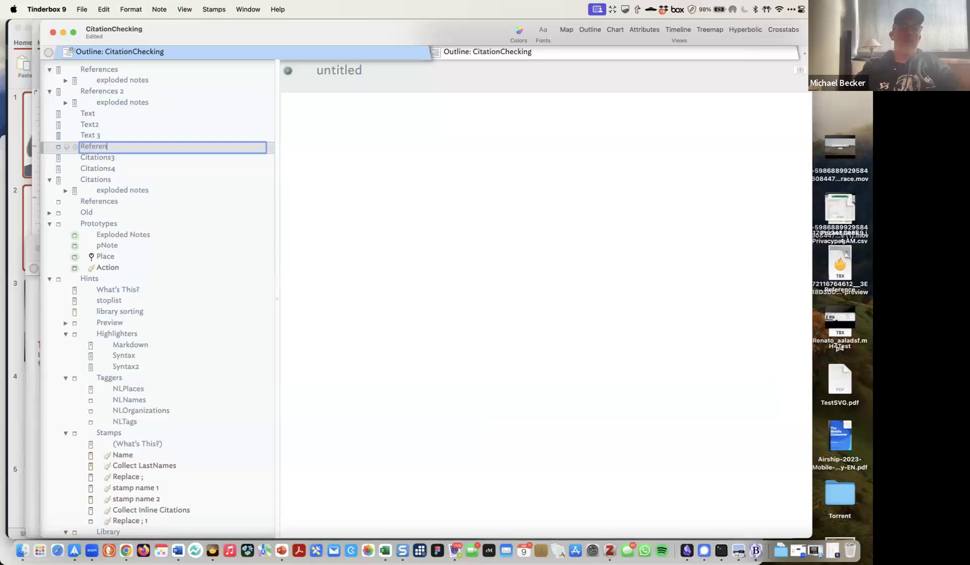
type("ces3")
key("Return")
- Switch to Word and copy every entry of the dissertation's reference list, from the first entry to the last
key("super+Tab")
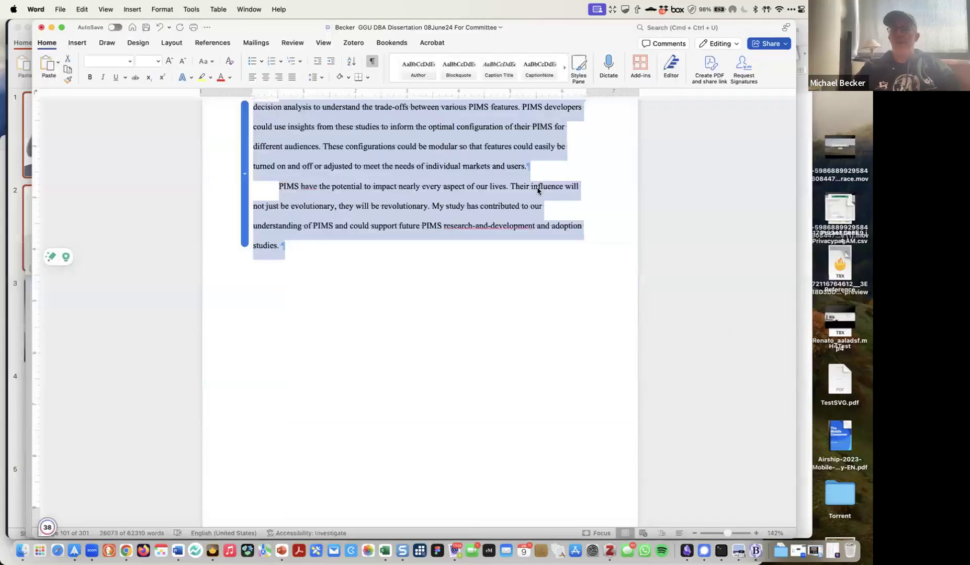
scroll(507, 233, "down", 7)
scroll(255, 137, "down", 3)
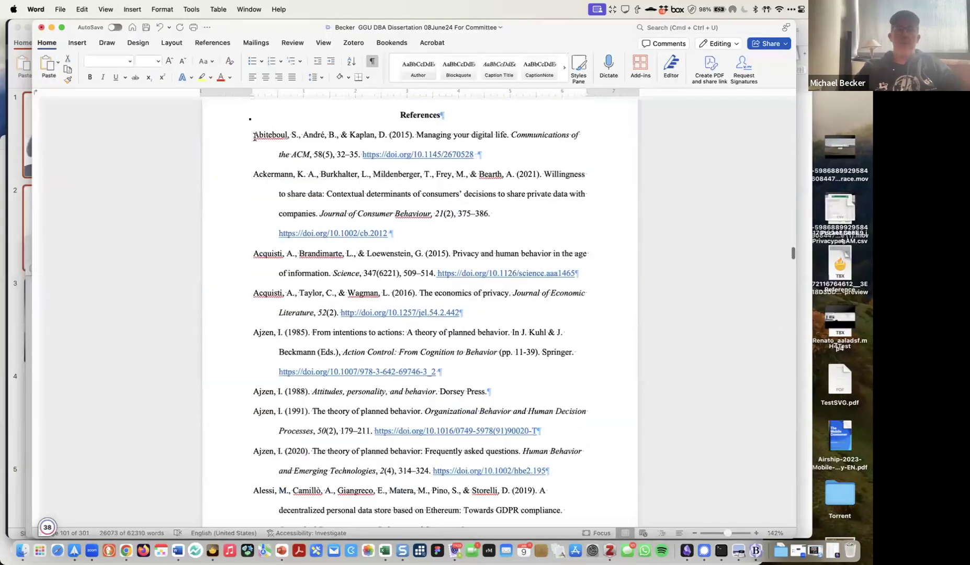
left_click(255, 137)
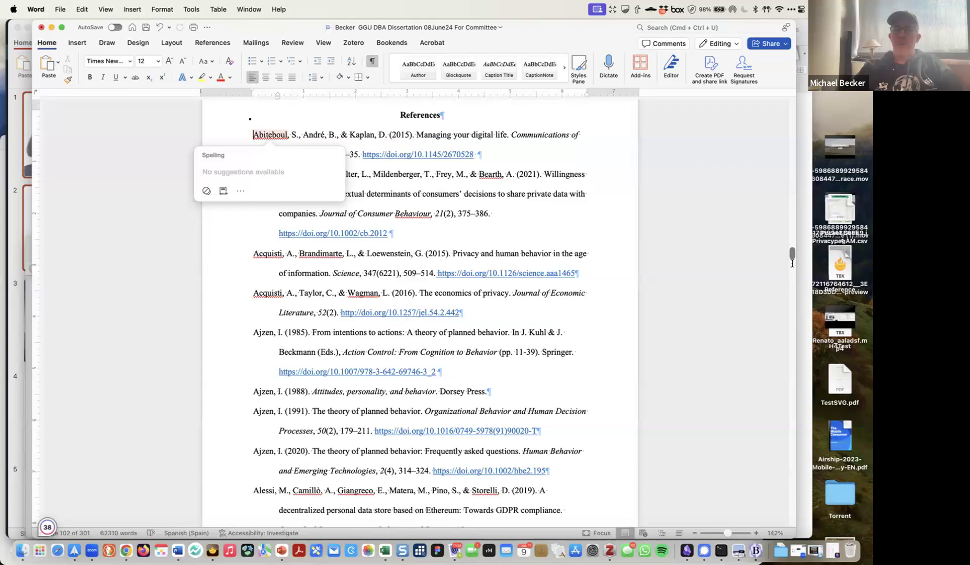
left_click(792, 331)
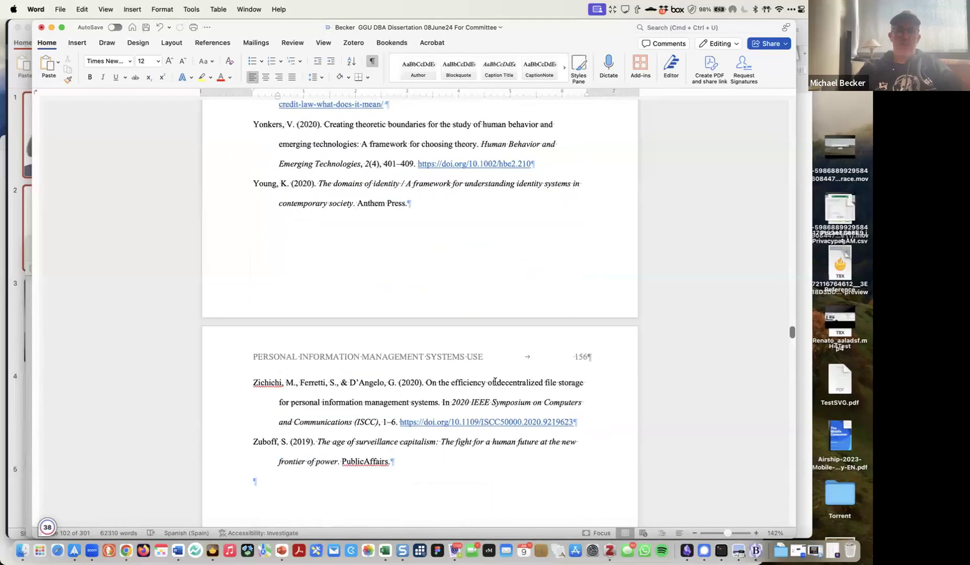
left_click(408, 445, "shift")
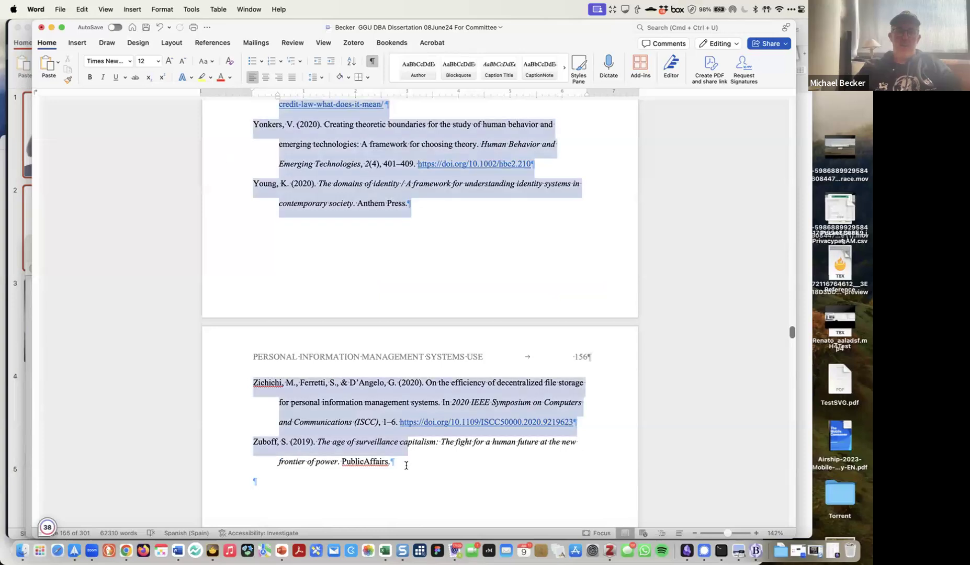
left_click(406, 465, "shift")
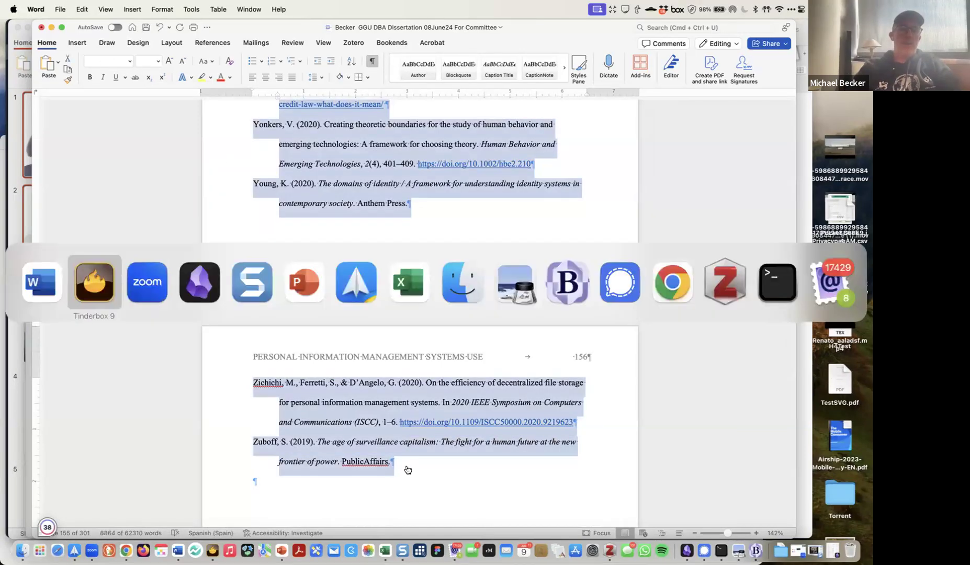
- Switch to Tinderbox and paste the copied reference entries into the text of the References3 note
key("super+Tab")
key("super+v")
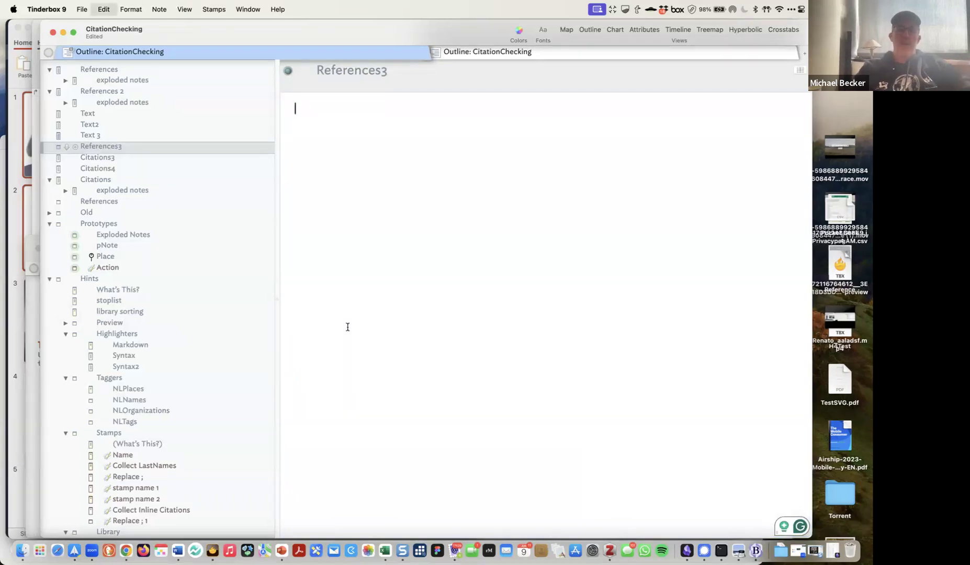
scroll(348, 327, "up", 10)
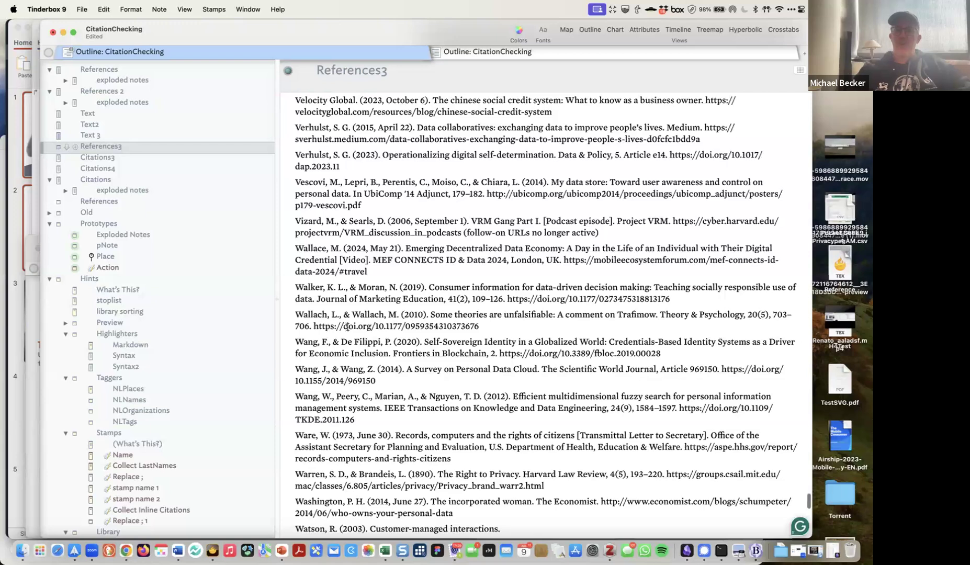
scroll(348, 326, "up", 15)
scroll(348, 326, "up", 15)
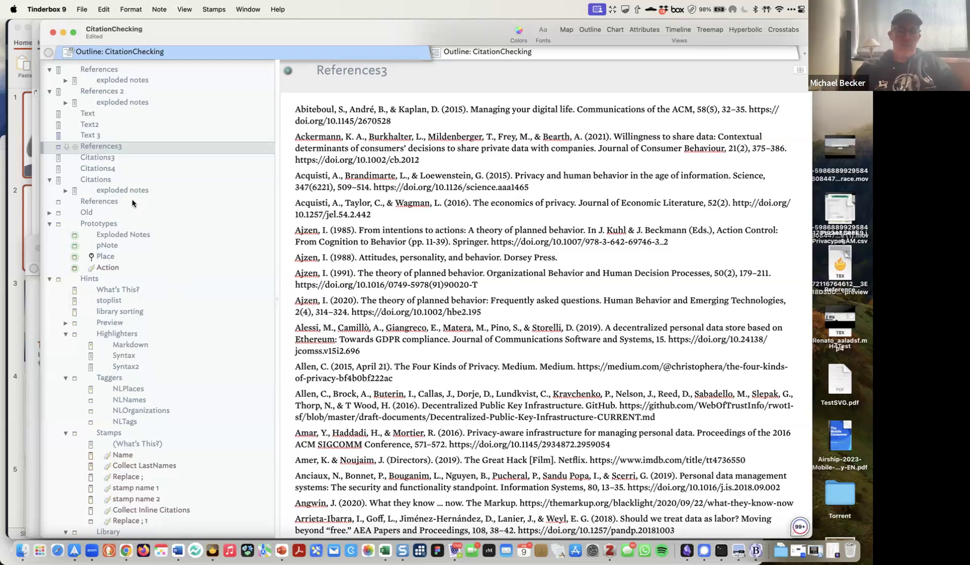
- Explode References3 into separate notes at the delimiter \n, deleting the delimiter and titling by first sentence, and inspect the exploded notes
key("ctrl+super+e")
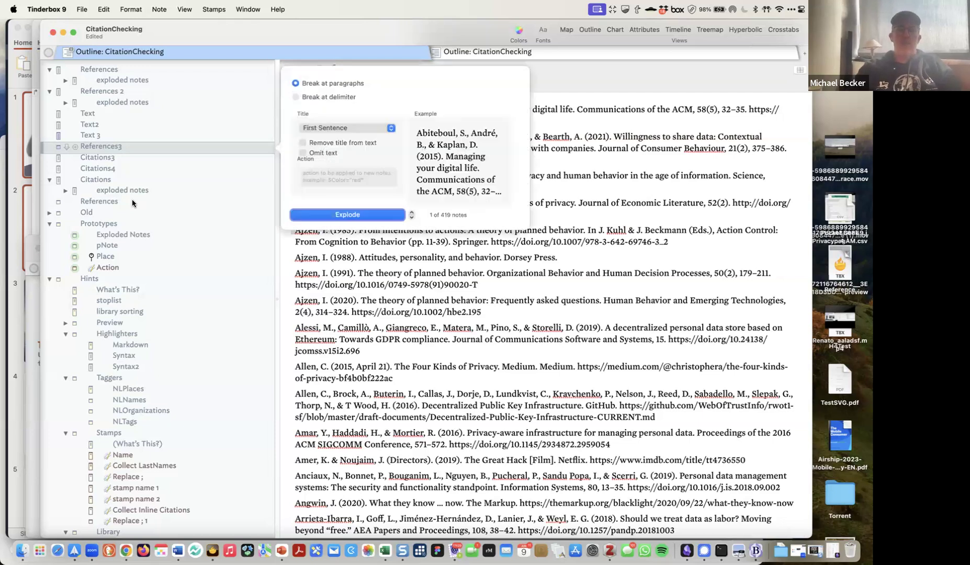
left_click(341, 98)
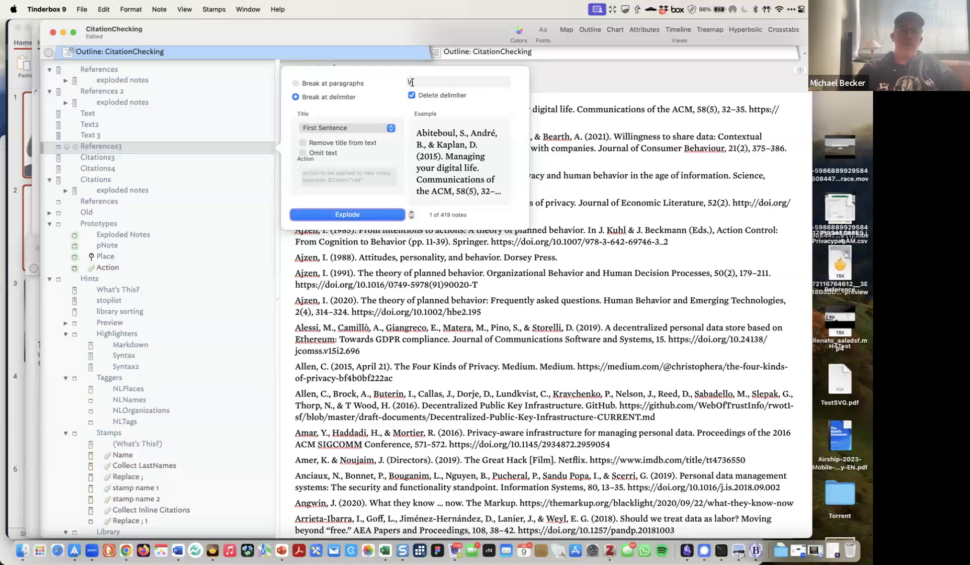
left_click(366, 218)
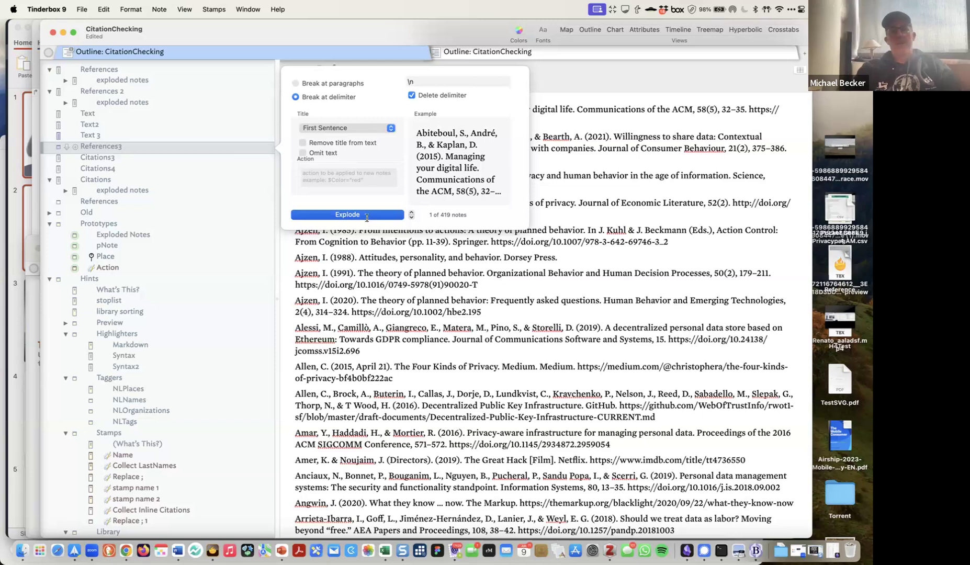
left_click(49, 147)
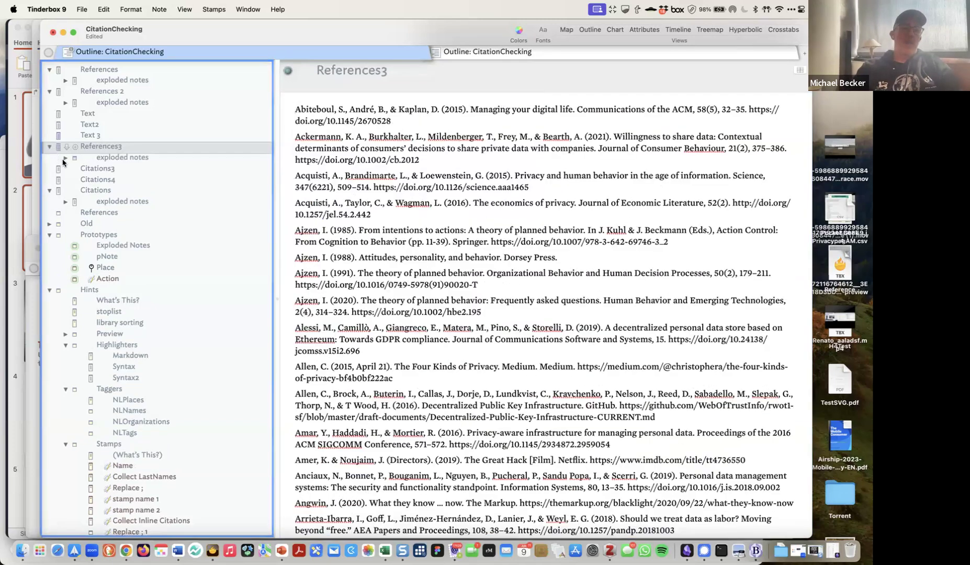
left_click(66, 158)
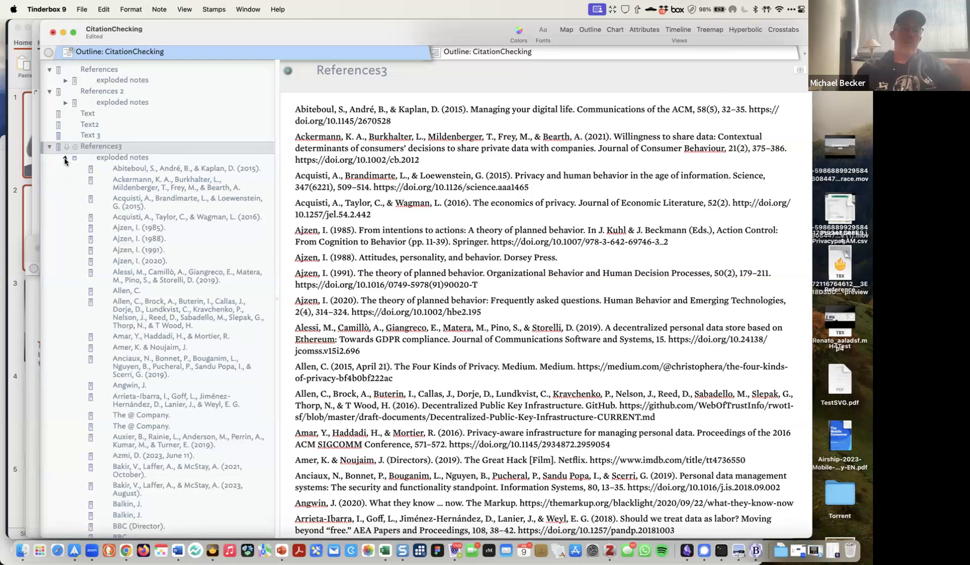
left_click(65, 158)
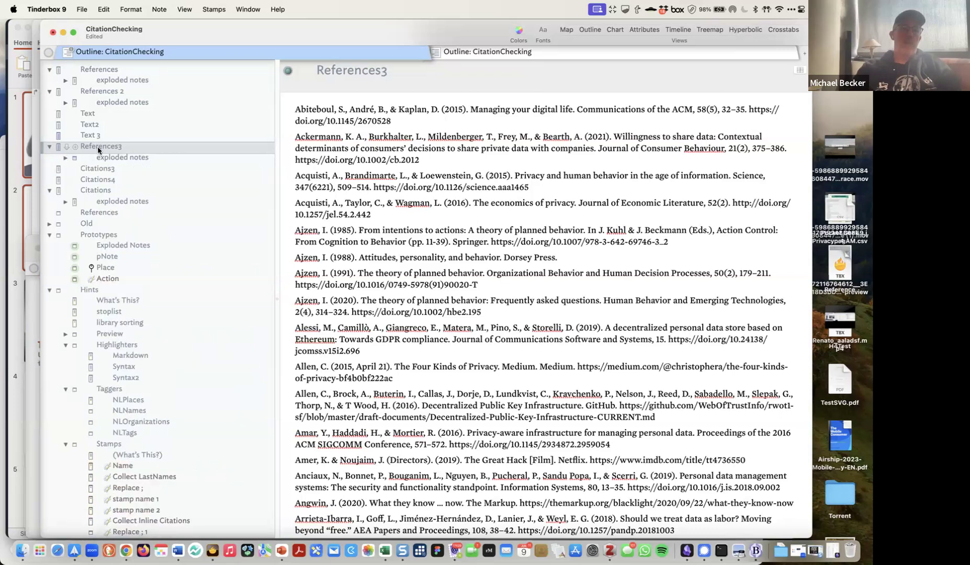
- Open the Explode settings for the References3 note and set the action to $Prototype="pNote";stamp("Name");
left_click(98, 139)
left_click(98, 149)
key("ctrl+super+e")
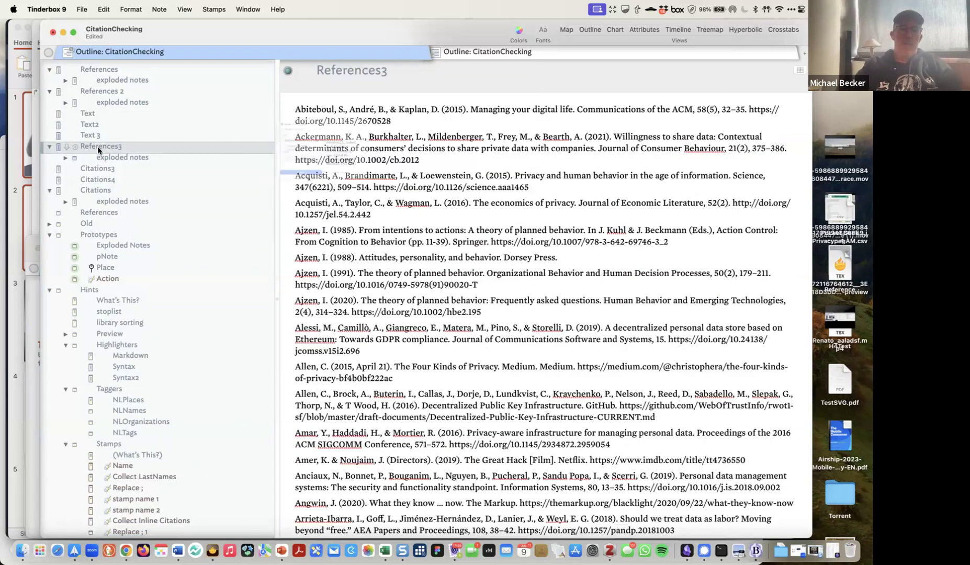
left_click(318, 178)
type("$Prototype")
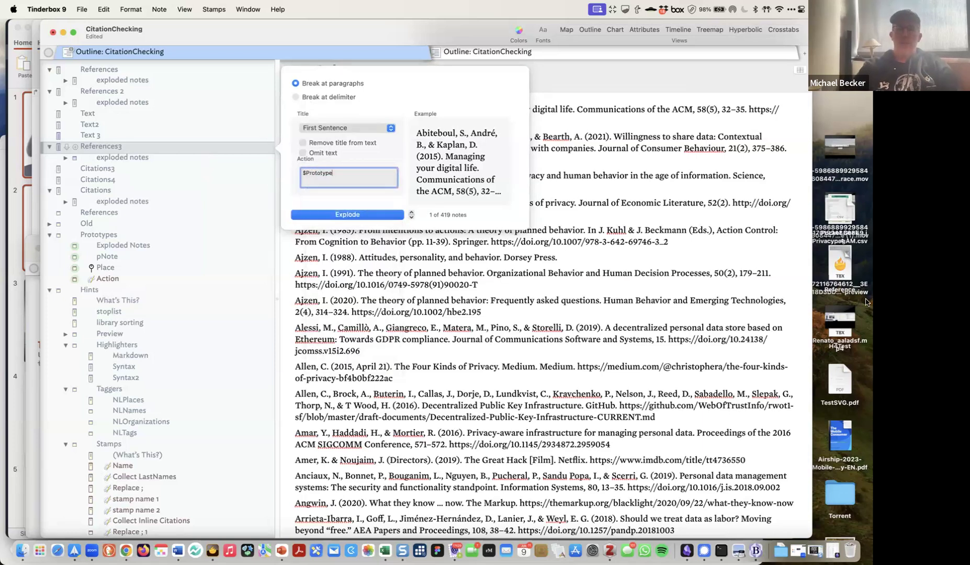
type("=")
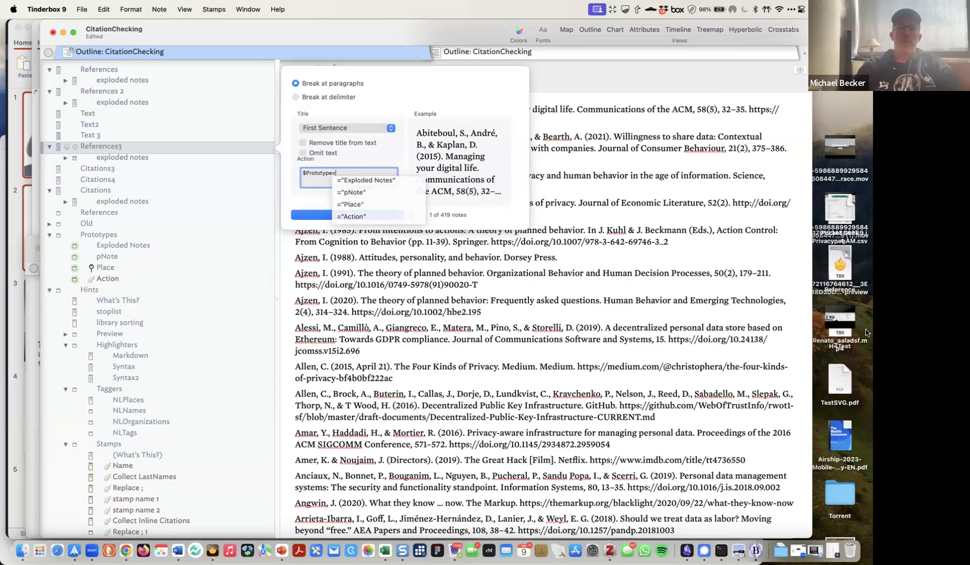
left_click(380, 192)
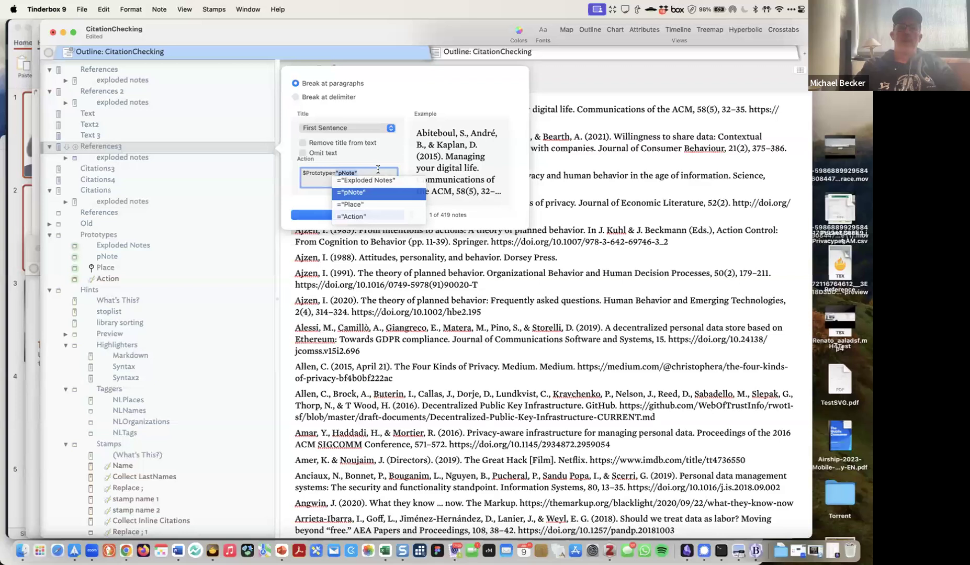
key("Return")
type(";stamp(\"Name")
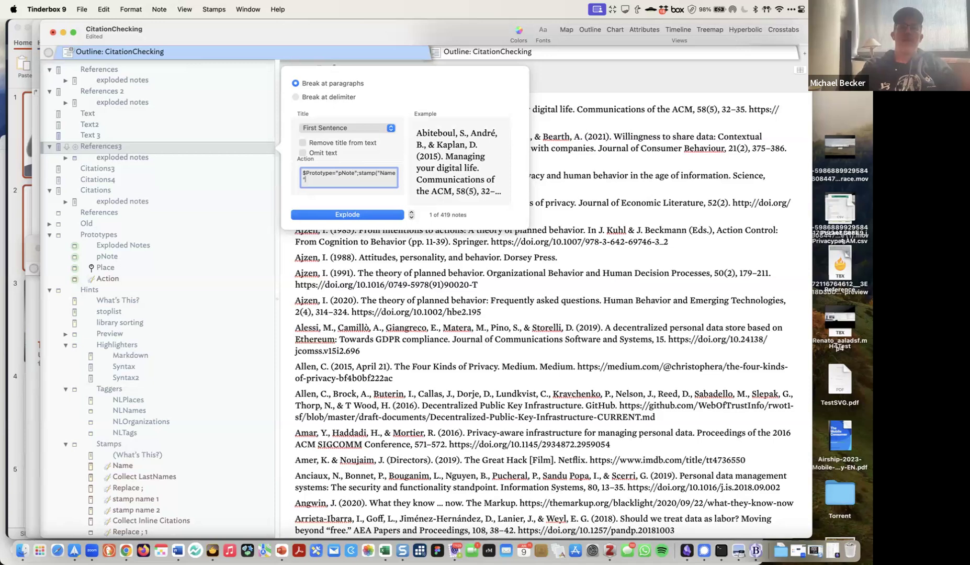
type(";")
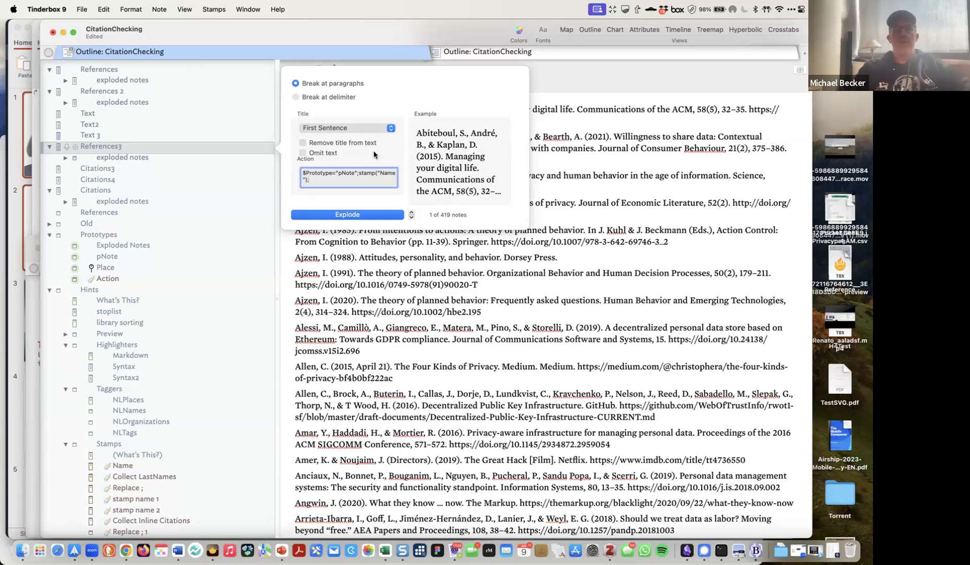
- Explode References3 at the delimiter \n, deleting the delimiter and titling each note by its first sentence
left_click(318, 98)
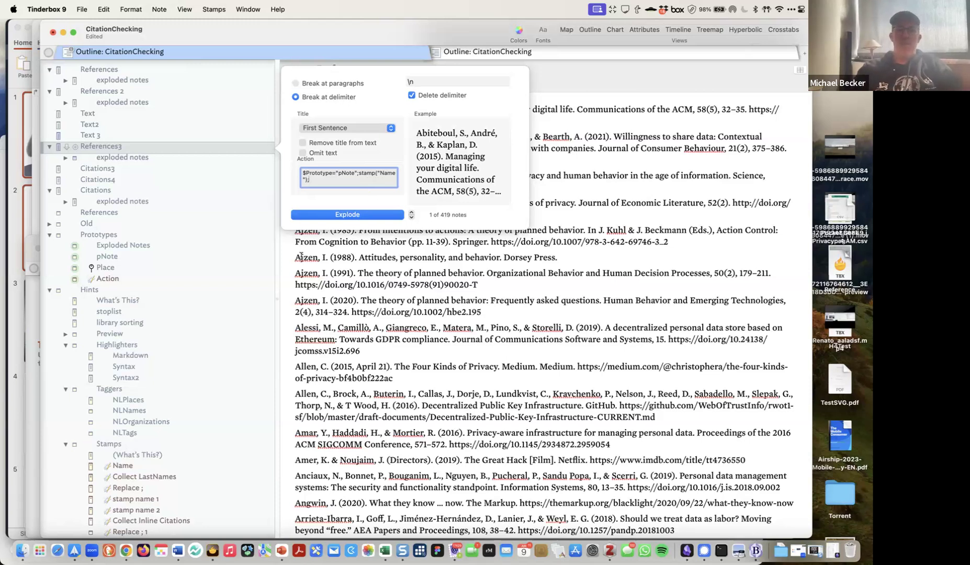
left_click(347, 220)
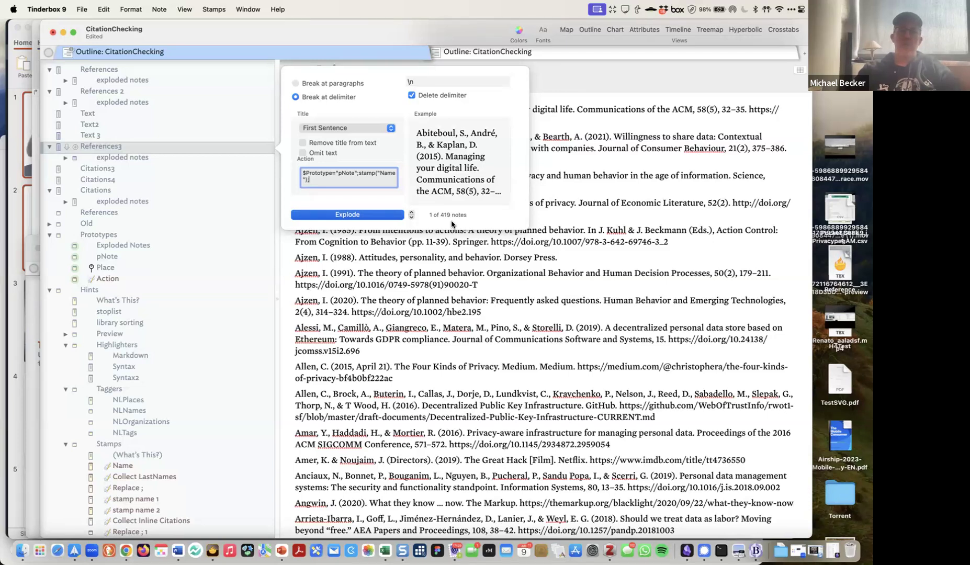
key("Return")
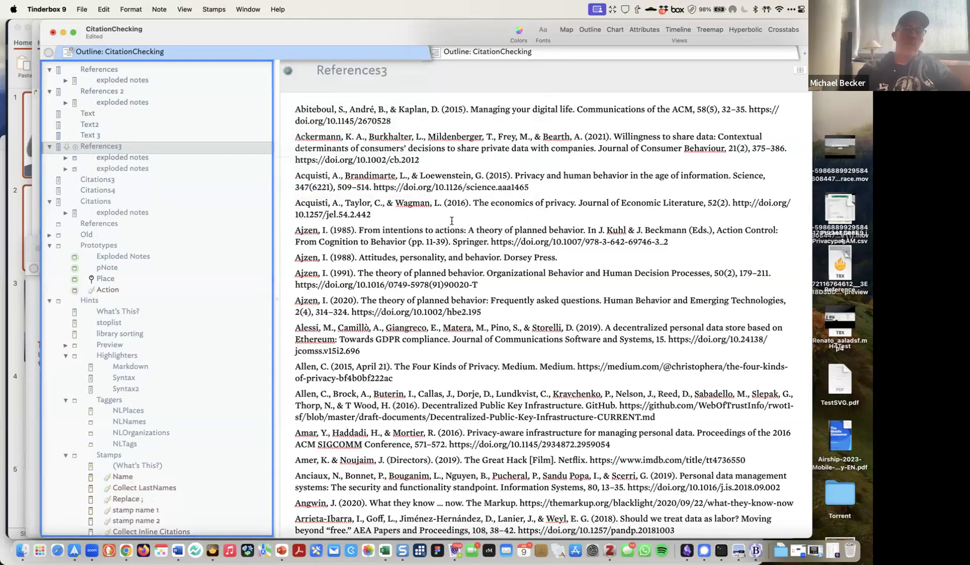
- Compare the first reference note in both exploded sets under References3, checking the LastName attribute against the reference text
left_click(66, 157)
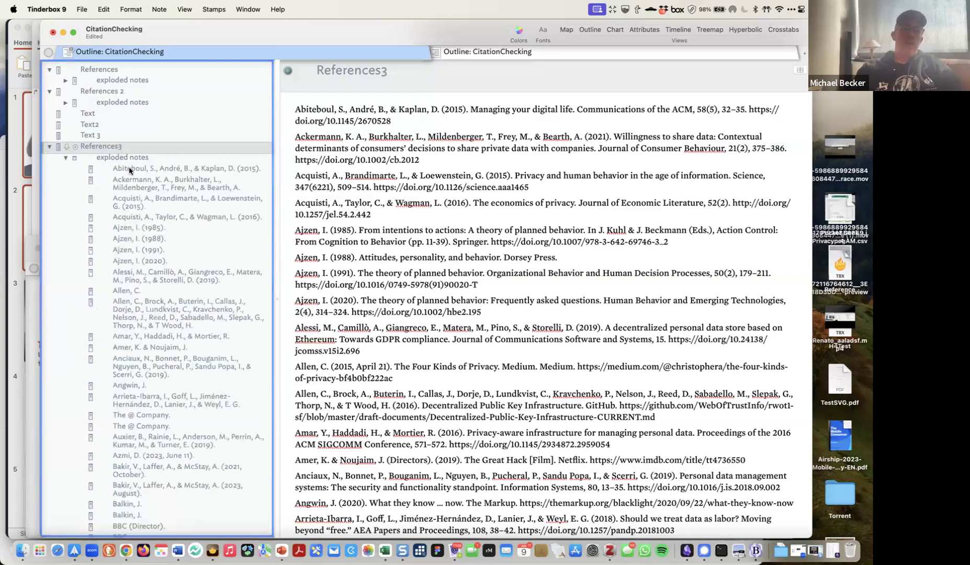
left_click(129, 168)
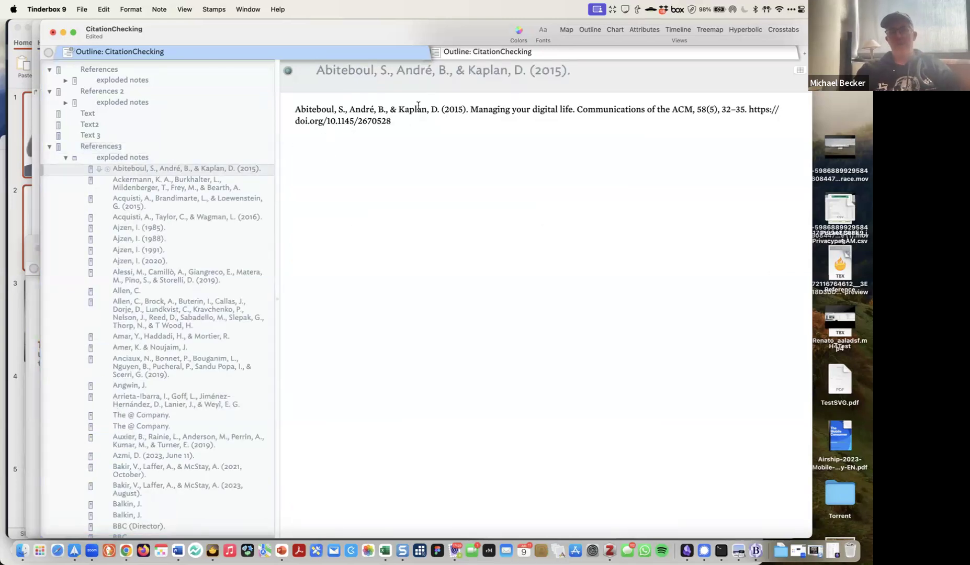
left_click(66, 157)
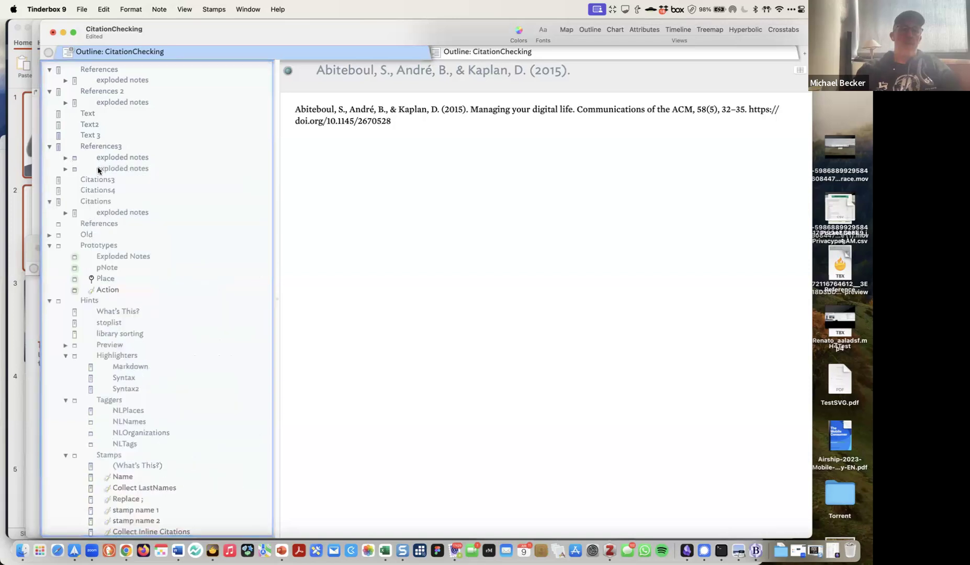
left_click(99, 169)
left_click(66, 169)
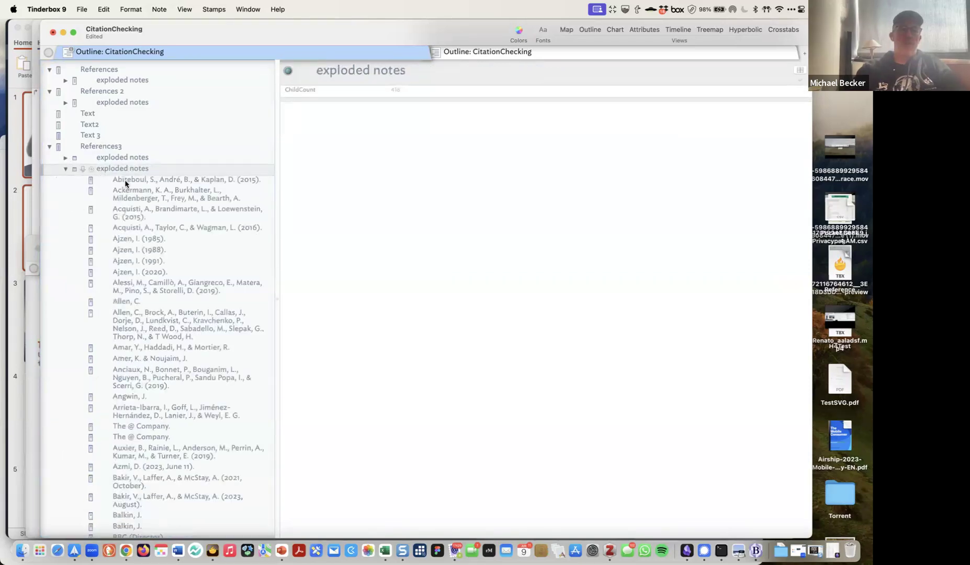
left_click(125, 182)
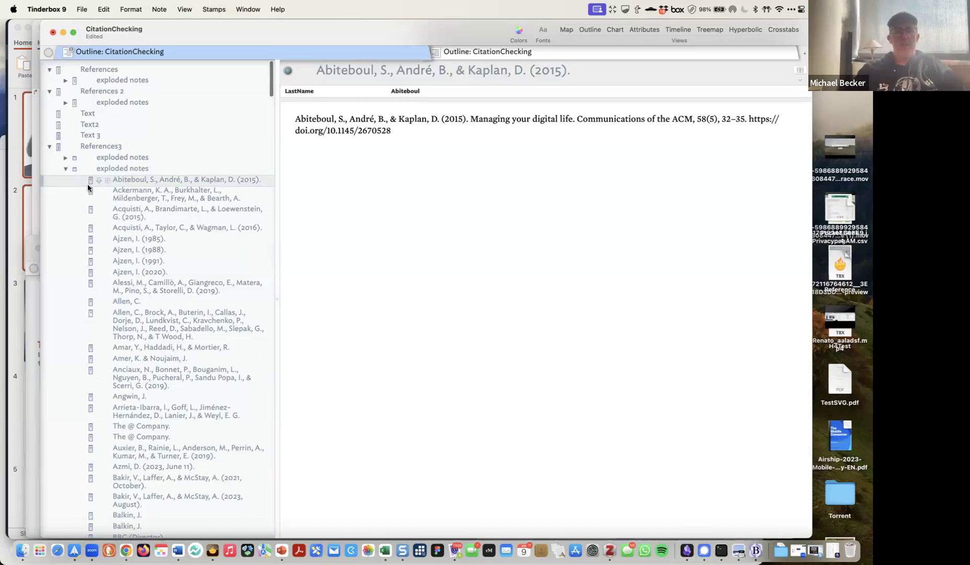
right_click(89, 184)
left_click(77, 203)
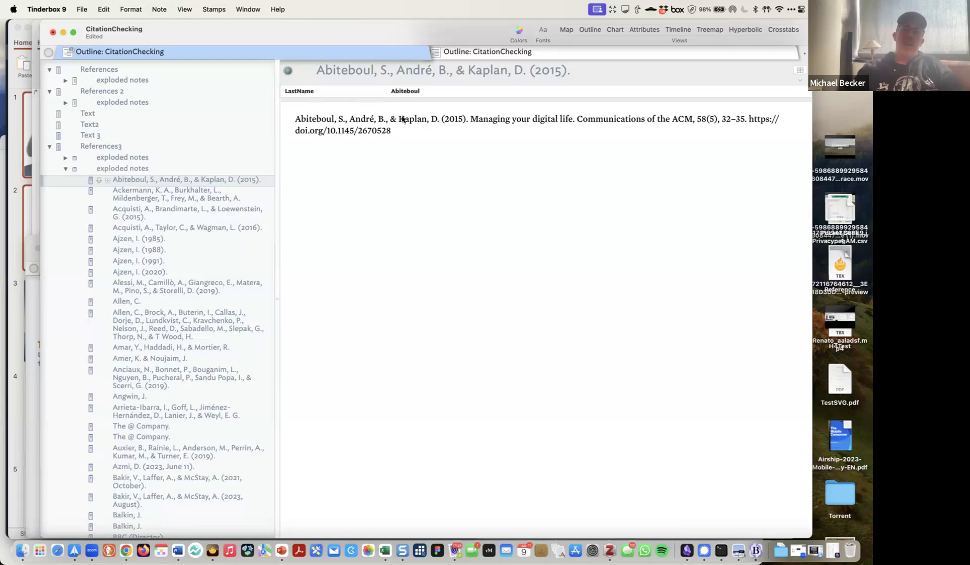
left_click(297, 119)
left_click_drag(296, 120, 335, 120)
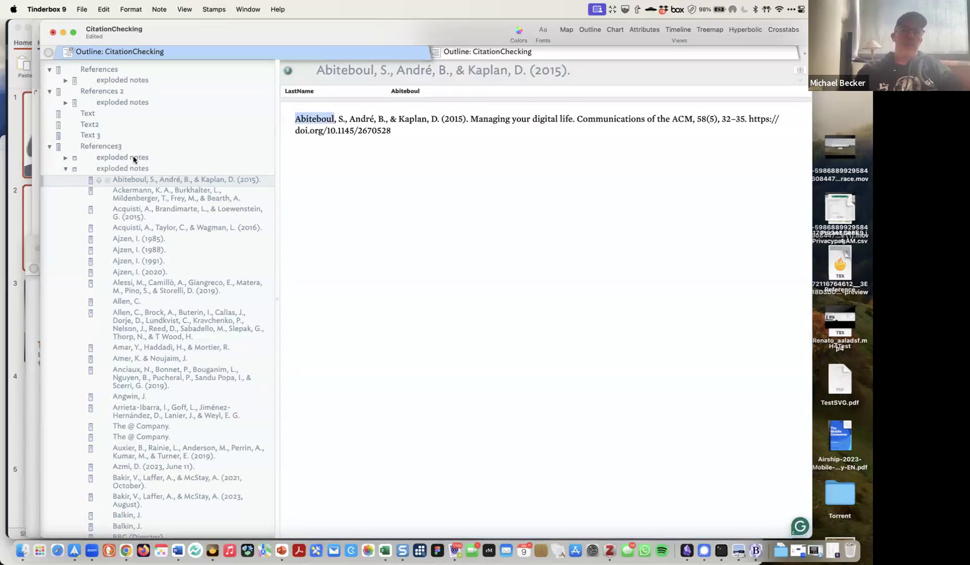
left_click(65, 171)
left_click(65, 170)
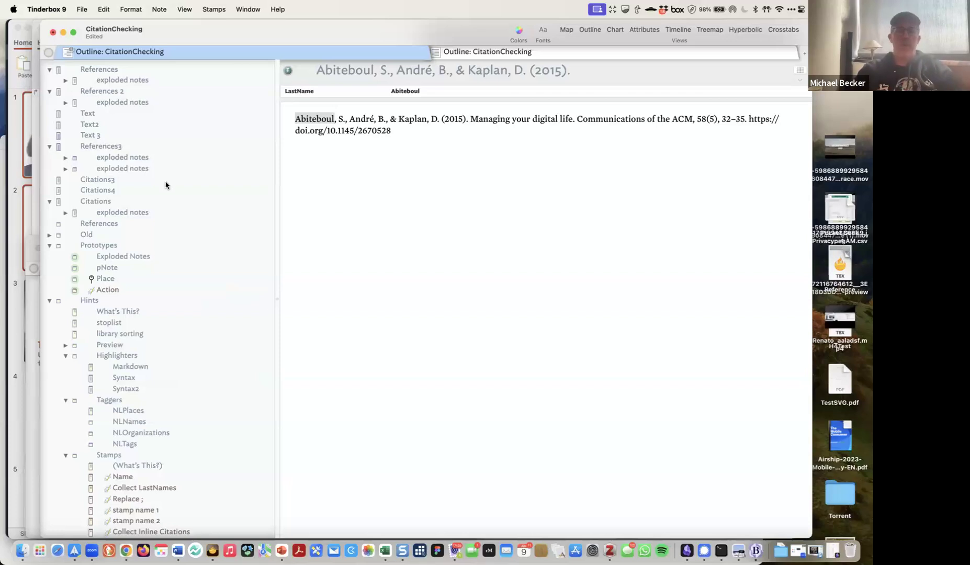
- Examine the Name stamp's code, focusing on the regular expression and the comma in its character class
scroll(154, 266, "down", 5)
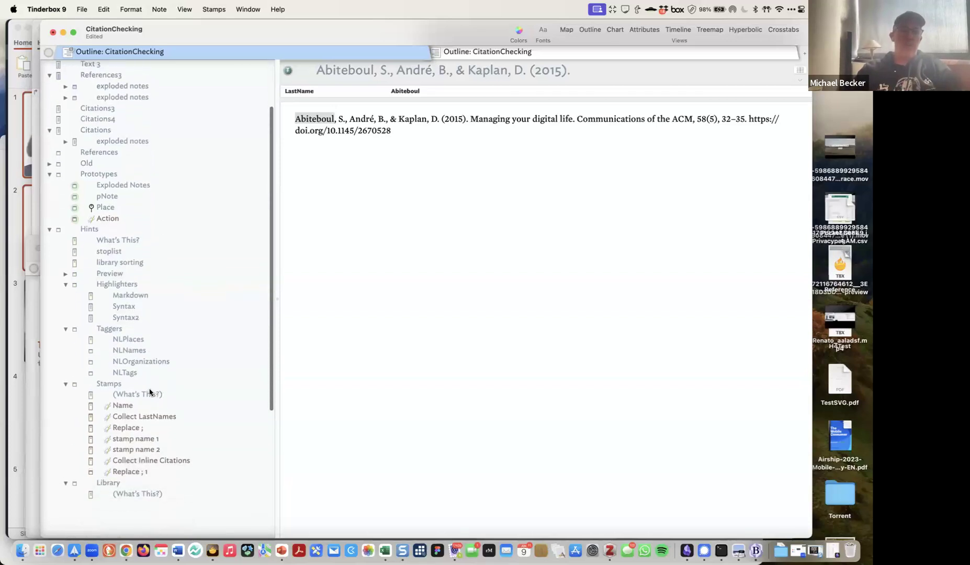
left_click(141, 401)
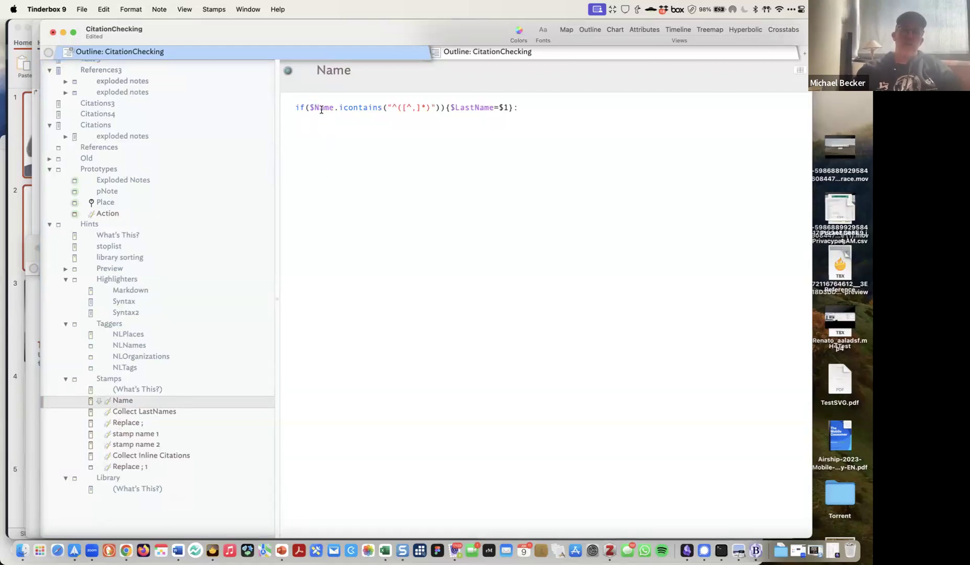
left_click_drag(388, 108, 440, 109)
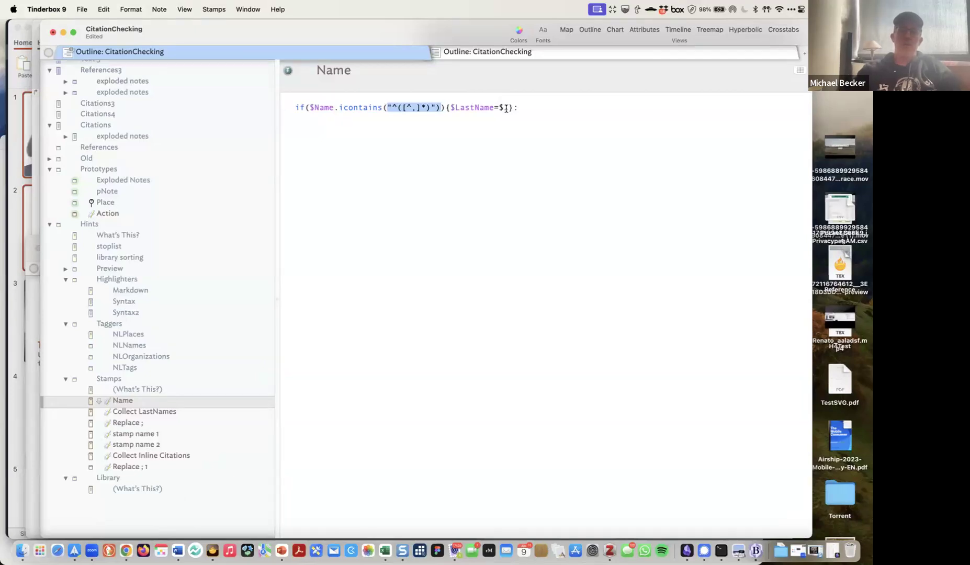
left_click(428, 131)
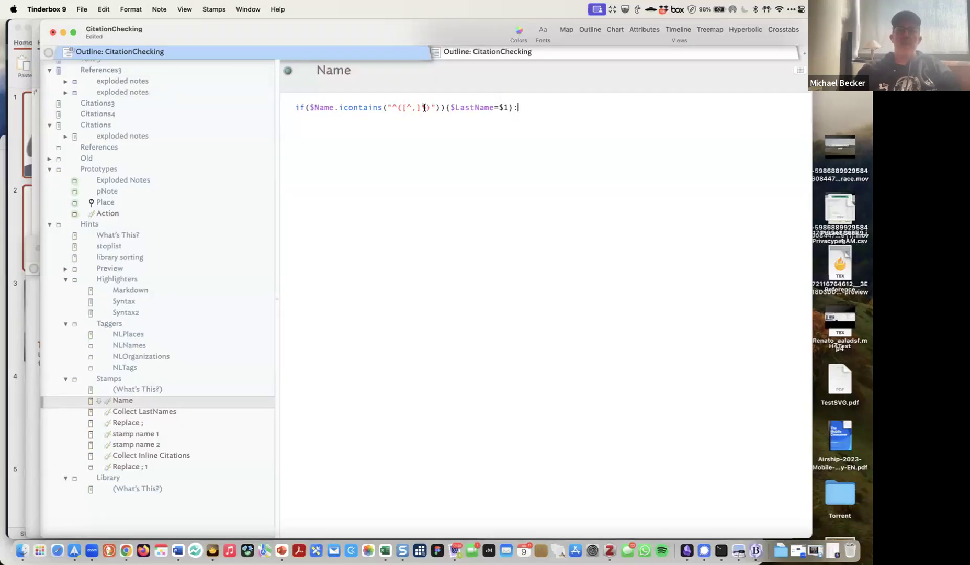
left_click(413, 108)
type(",")
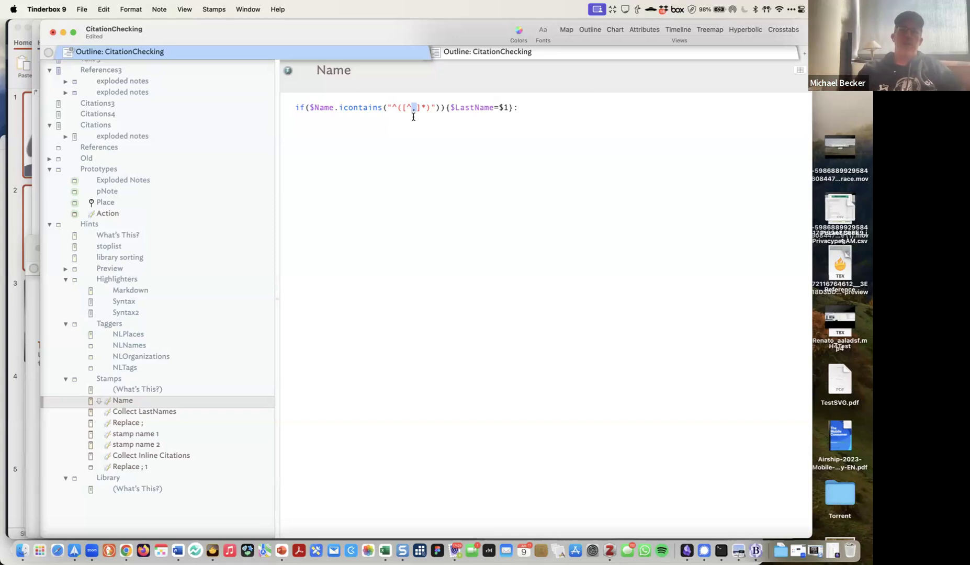
- View the References and Citations notes and the code of the Replace ; stamp
left_click(110, 148)
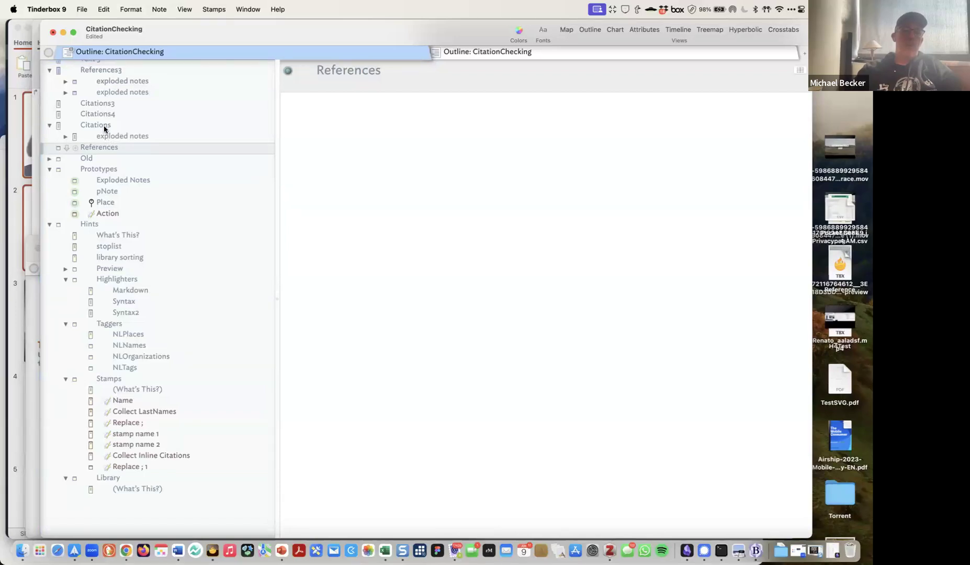
left_click(104, 127)
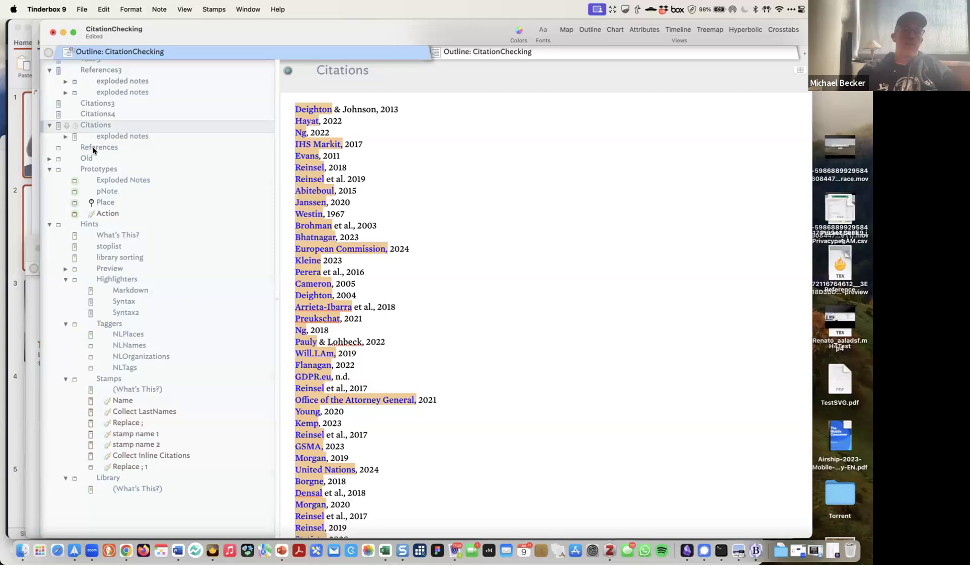
left_click(94, 148)
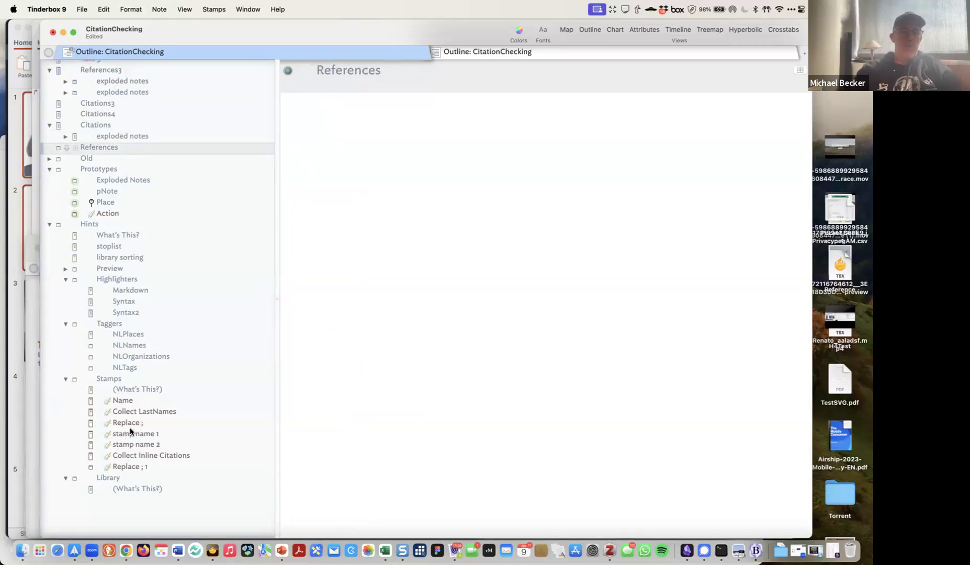
left_click(130, 427)
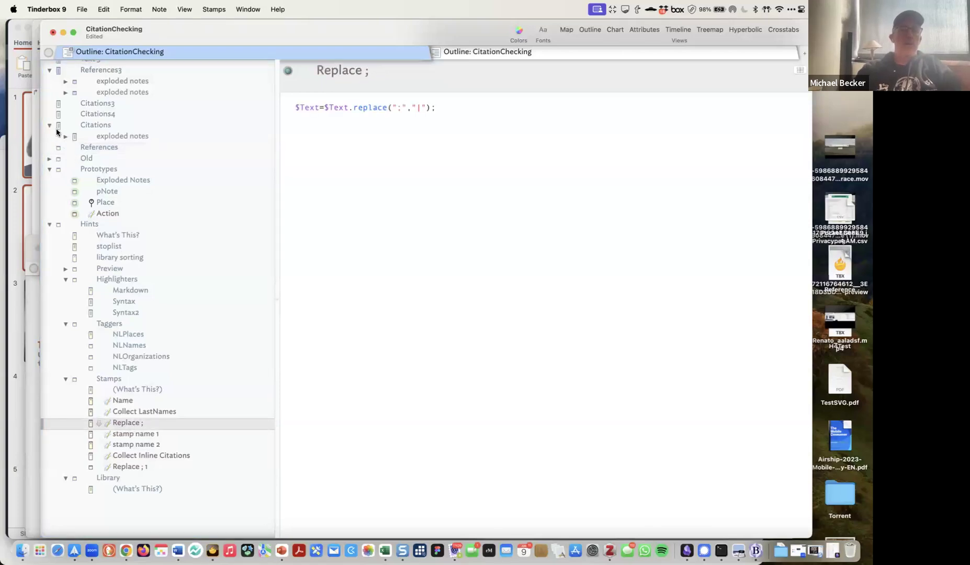
left_click(66, 137)
left_click(66, 138)
scroll(107, 135, "up", 2)
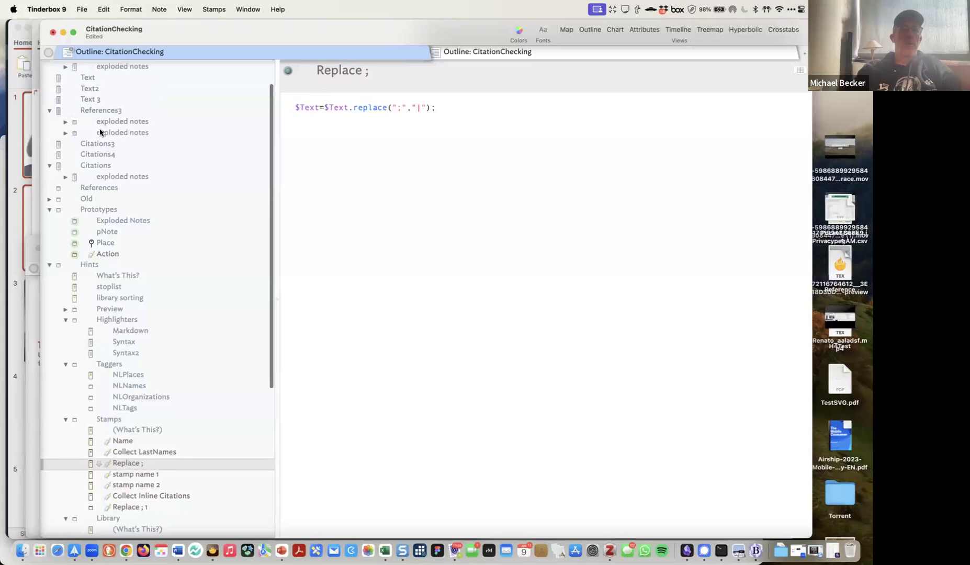
- Delete the first exploded notes container under References3 and look through the reference notes in the remaining one
left_click(100, 132)
left_click(66, 132)
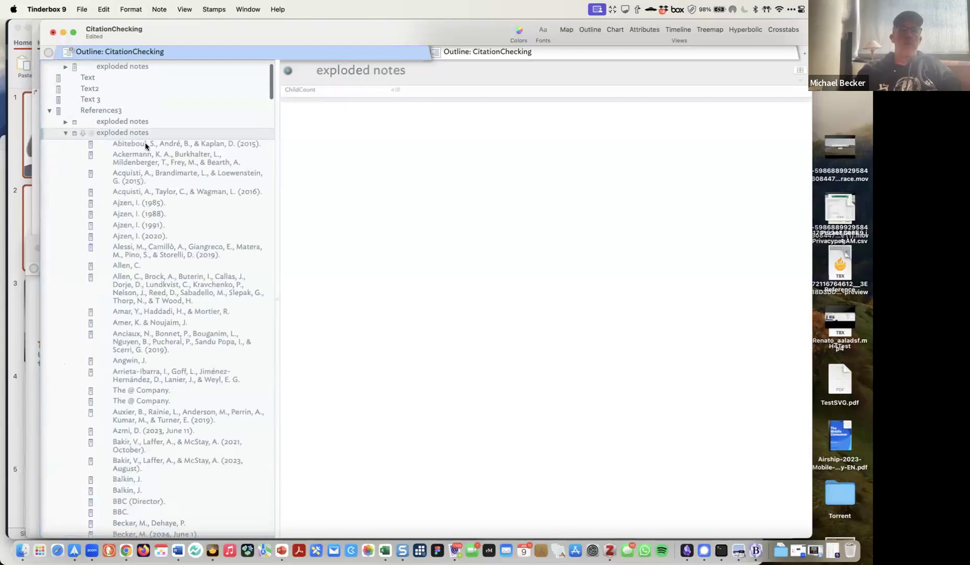
left_click(127, 122)
key("Delete")
left_click(136, 134)
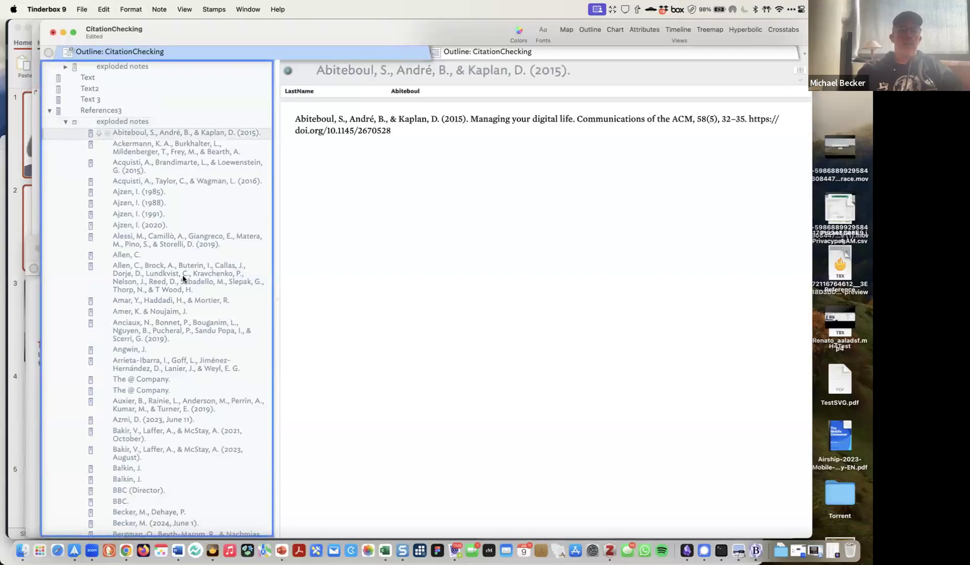
scroll(182, 277, "down", 20)
scroll(210, 199, "up", 20)
scroll(201, 206, "up", 10)
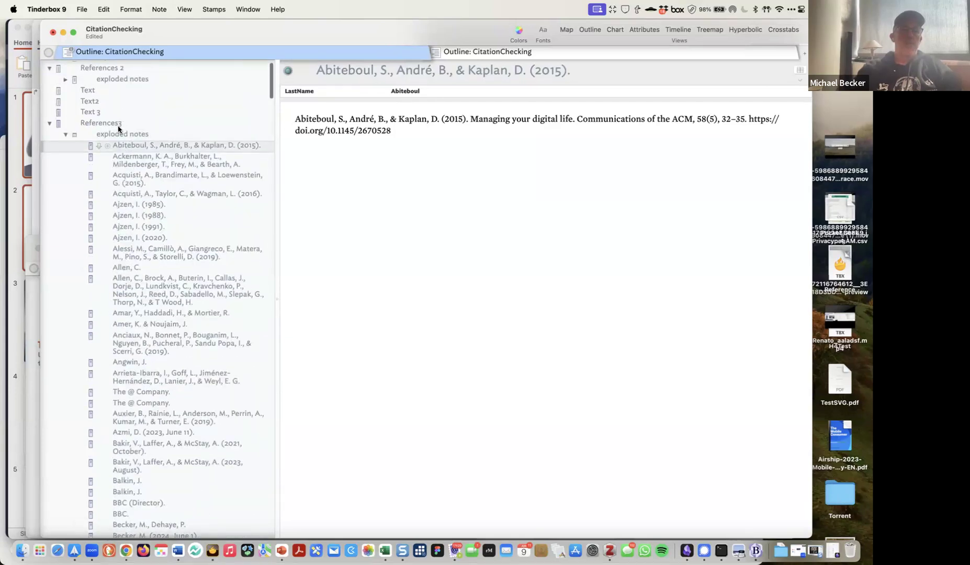
- Collapse the References3 branch in the outline
left_click(137, 127)
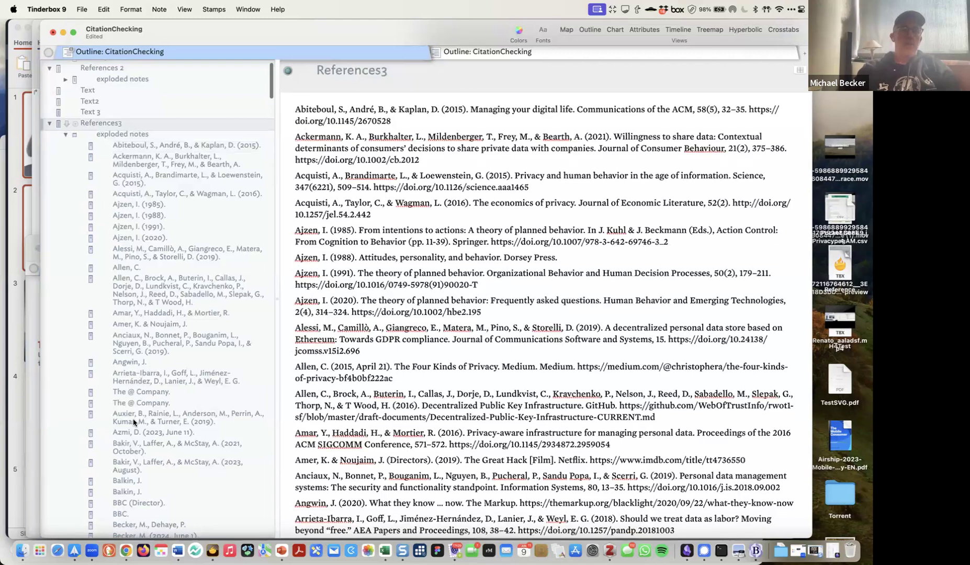
scroll(55, 152, "up", 2)
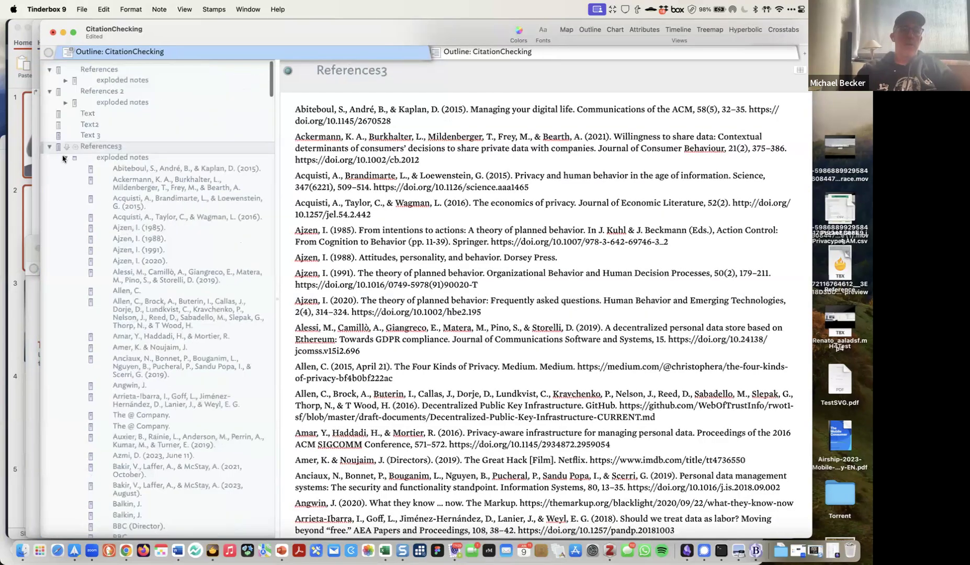
key("Left")
- Review the code of the Collect Inline Citations, Replace ; 1, stamp name 2, stamp name 1 and Replace ; stamps
left_click(160, 511)
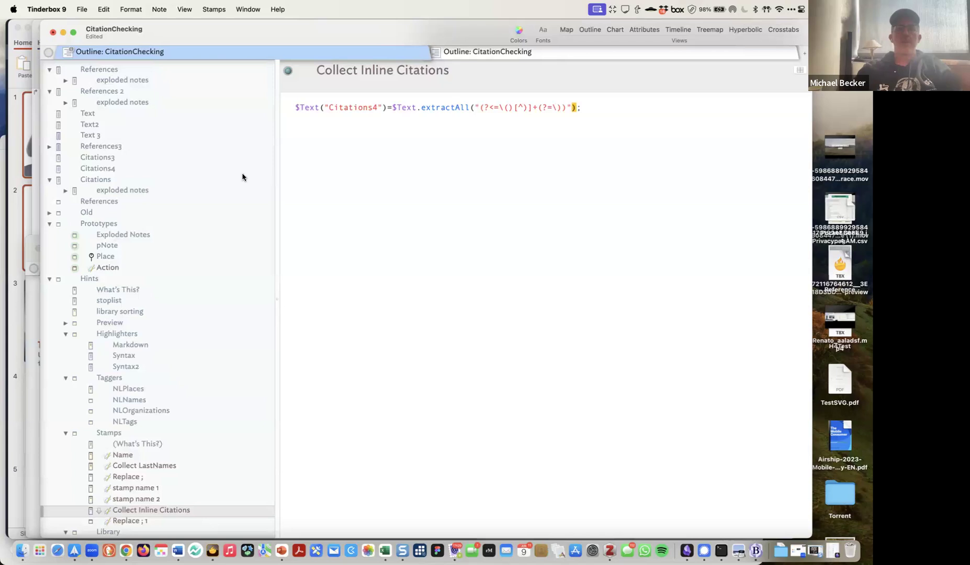
left_click(140, 521)
left_click(140, 501)
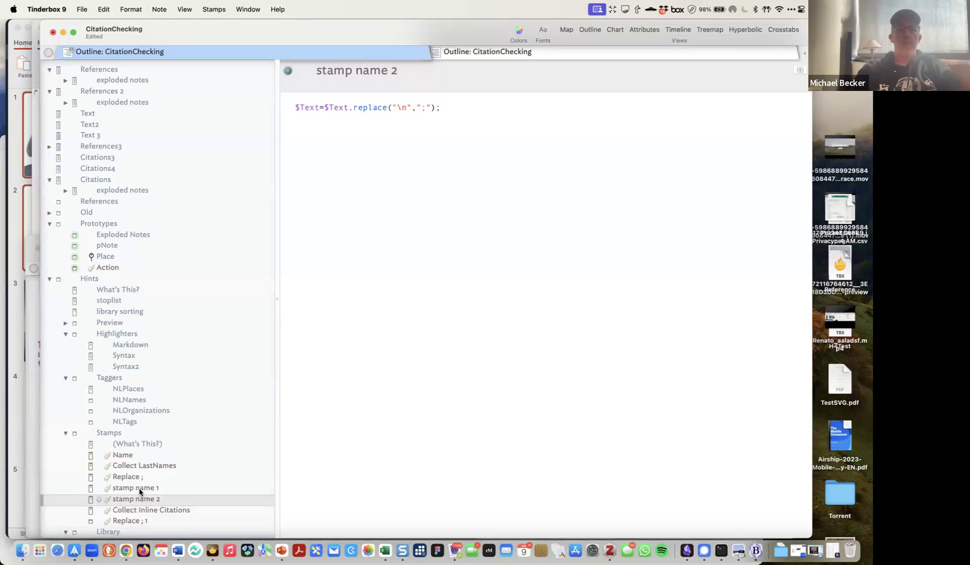
left_click(139, 489)
key("Up")
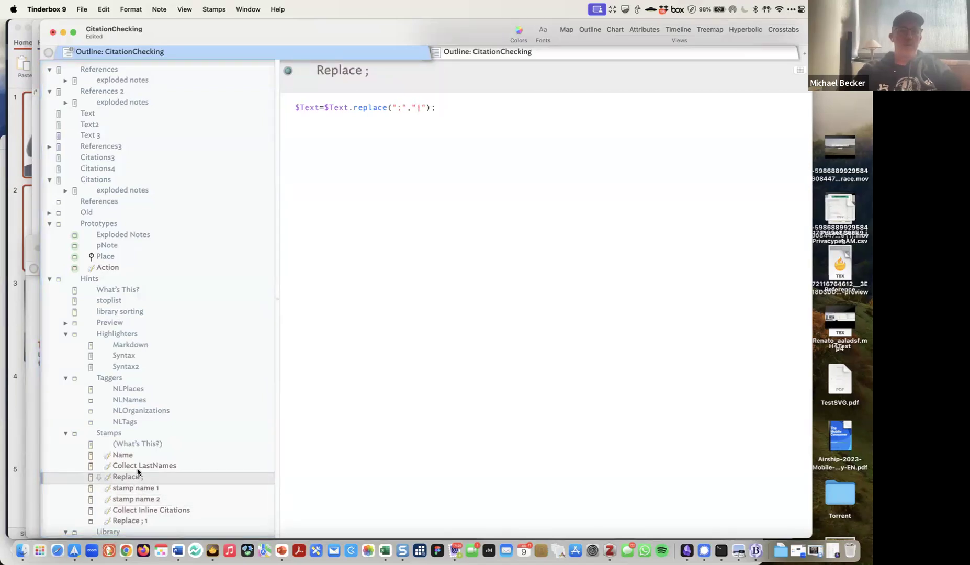
- Change the Collect LastNames stamp code so it collects $LastName from the descendants of "References3"
key("Up")
left_click(350, 242)
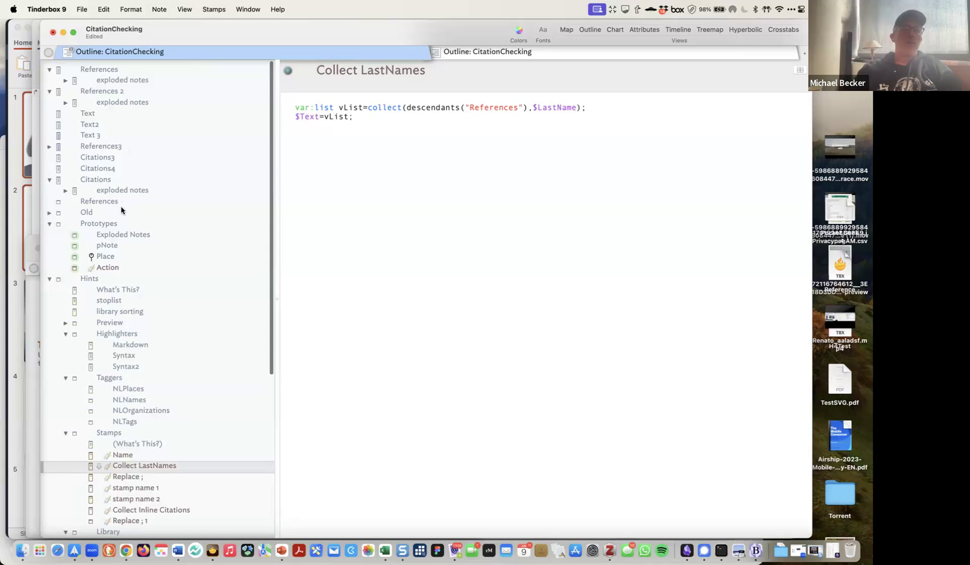
scroll(108, 188, "up", 1)
scroll(107, 188, "down", 1)
left_click(517, 108)
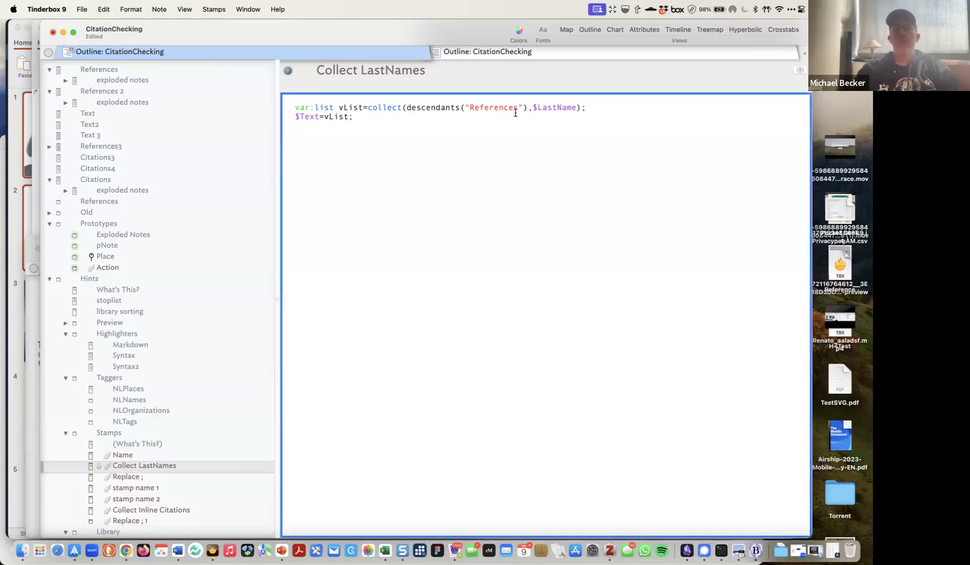
type("3")
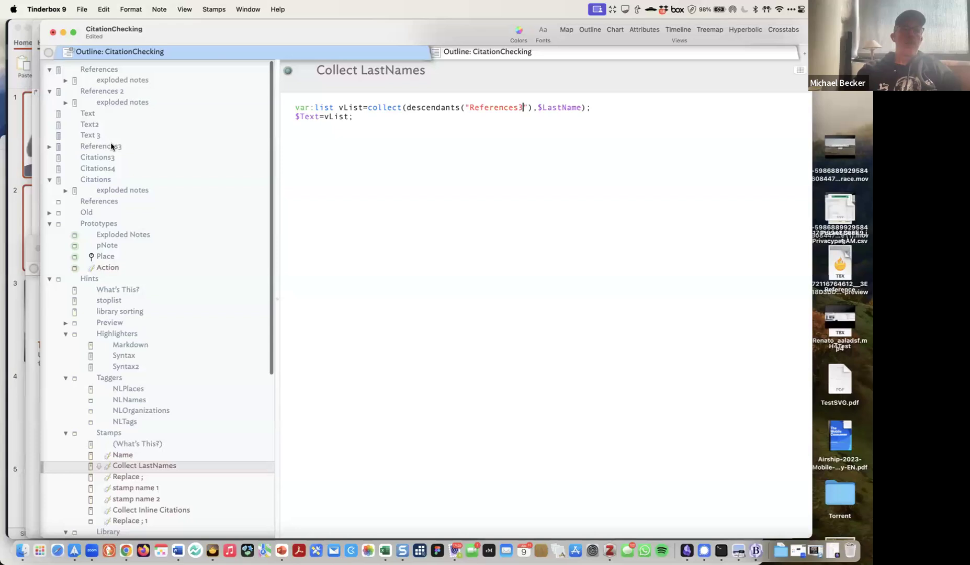
- Apply the Collect LastNames stamp to the References3 note to fill its text with the list of last names
left_click(123, 147)
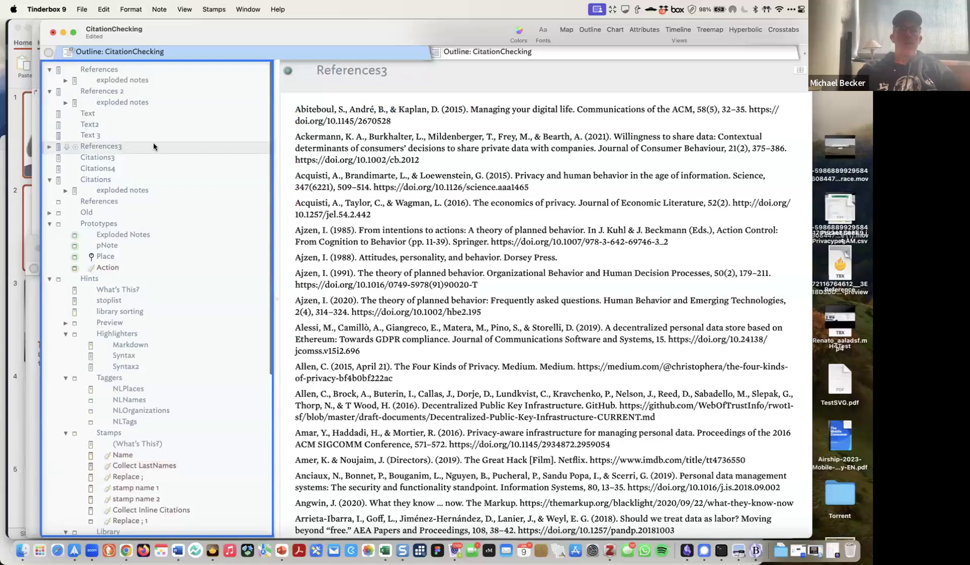
right_click(179, 300)
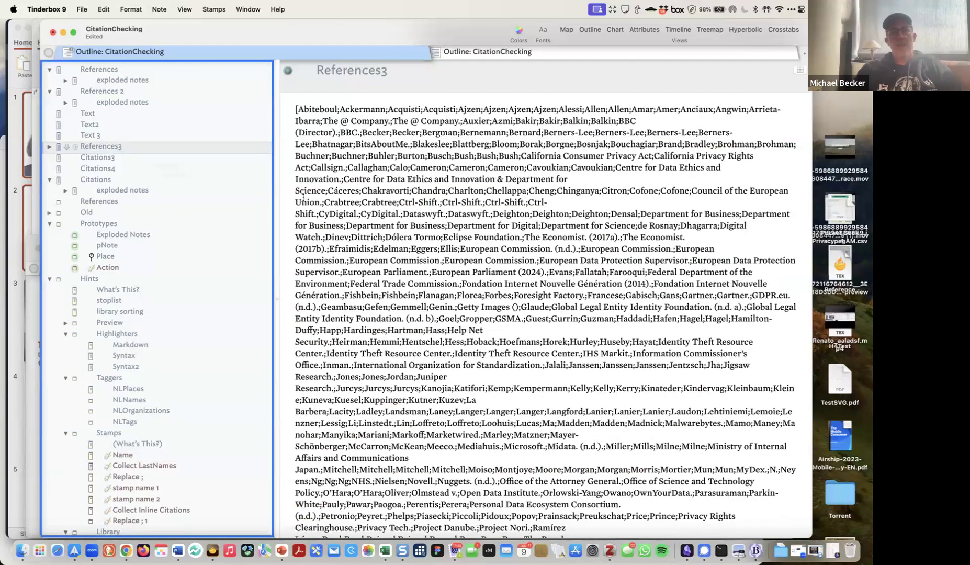
left_click(303, 197)
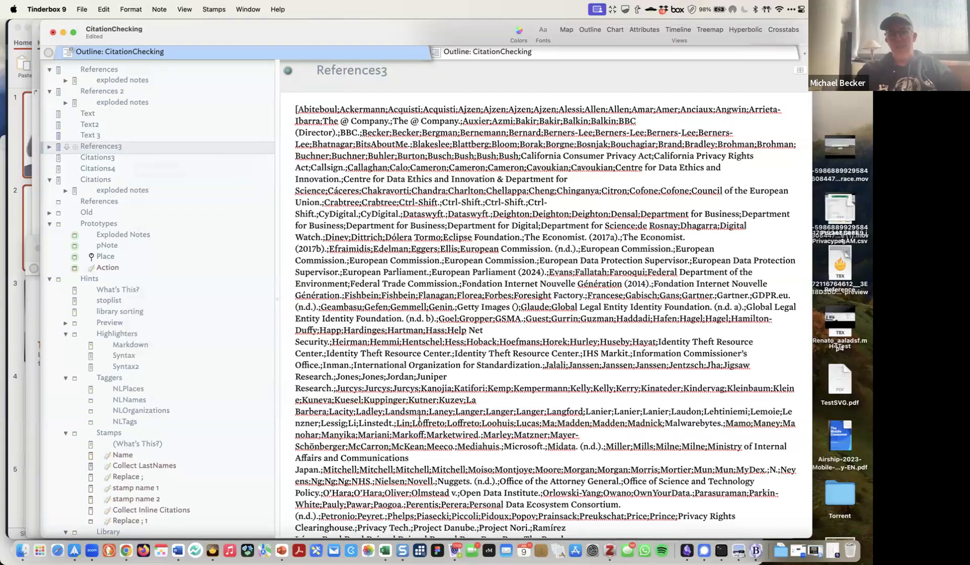
- Apply the Replace ; stamp to the References3 note so its last names are separated by | instead of semicolons
left_click(132, 489)
left_click(133, 479)
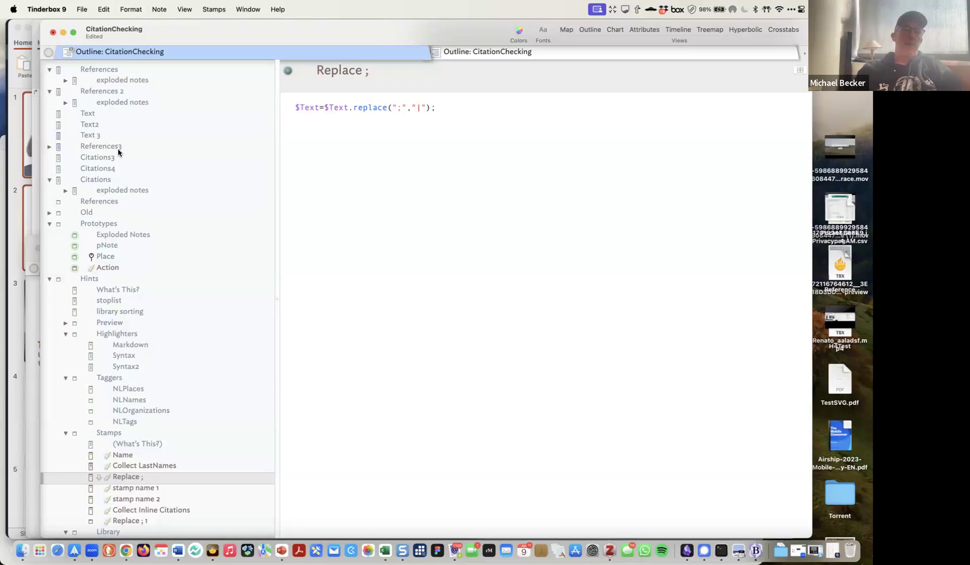
left_click(143, 147)
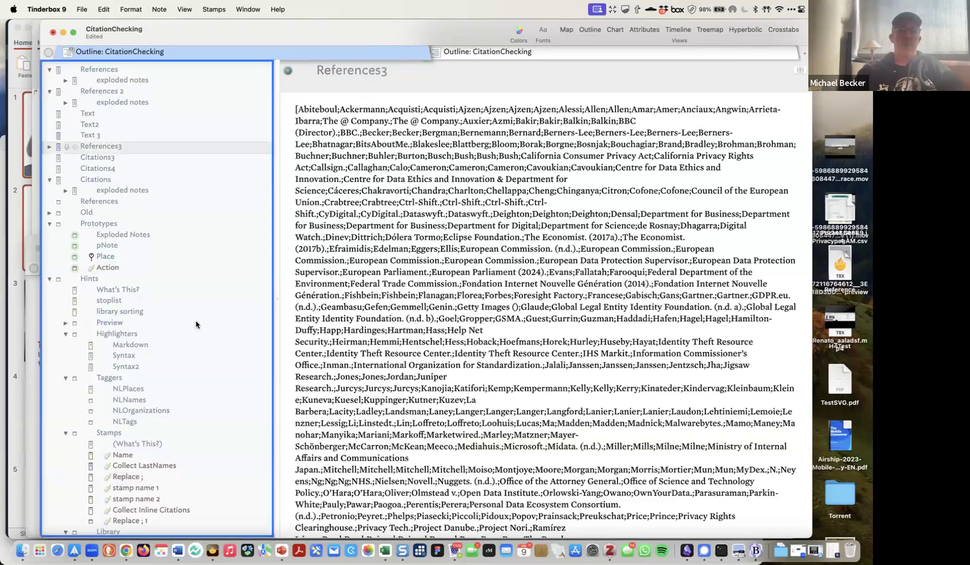
right_click(269, 346)
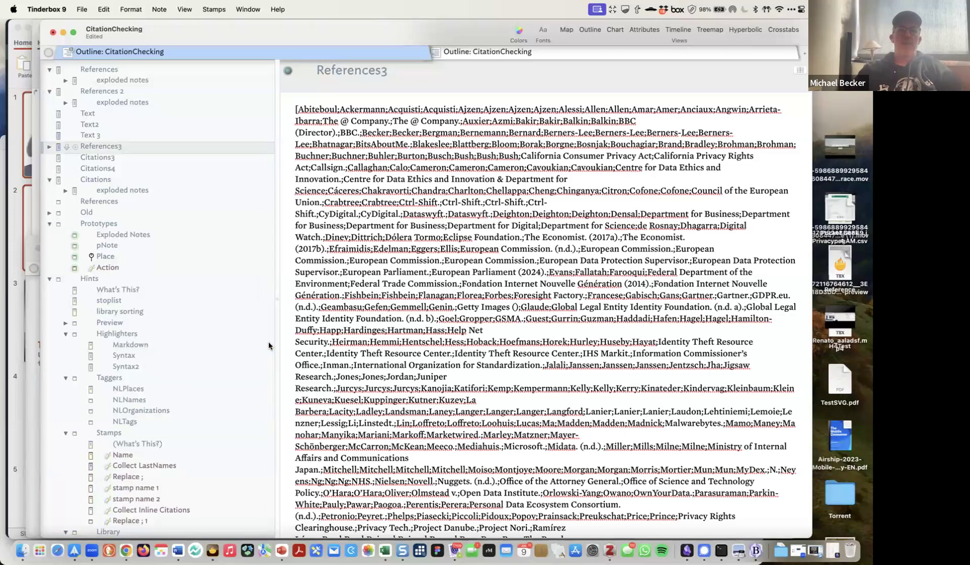
left_click(105, 158)
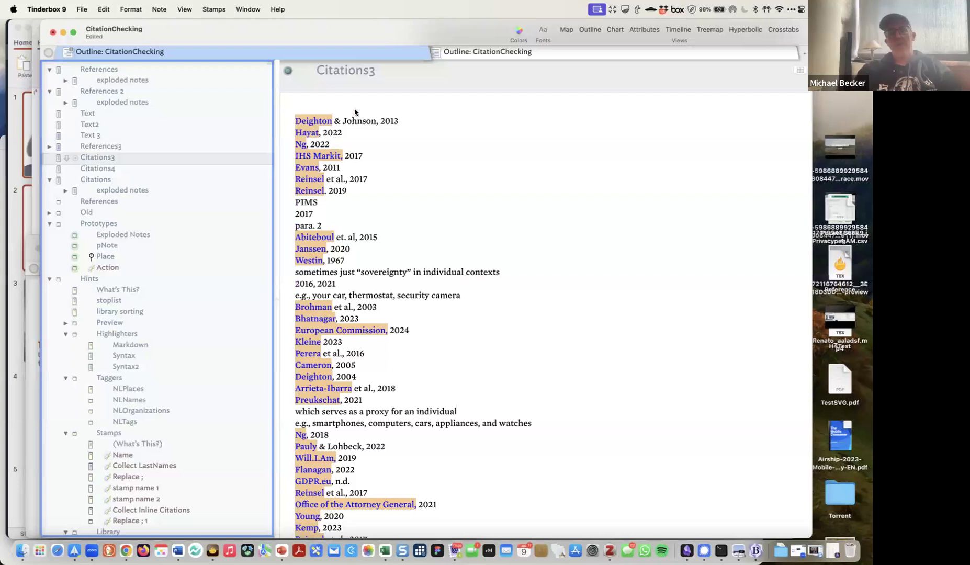
key("Up")
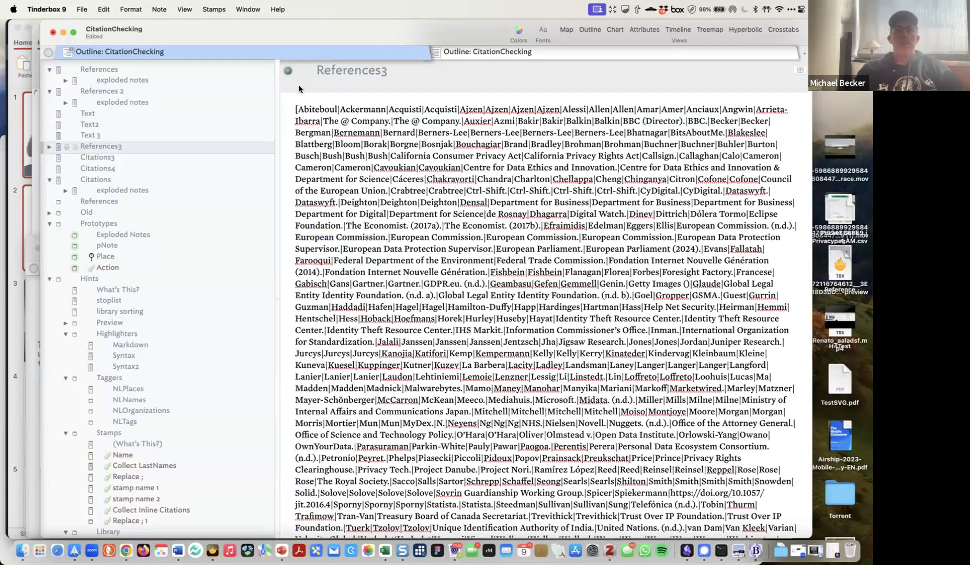
- Copy the full list of last names between the square brackets in the References3 note
left_click(300, 109)
type("[")
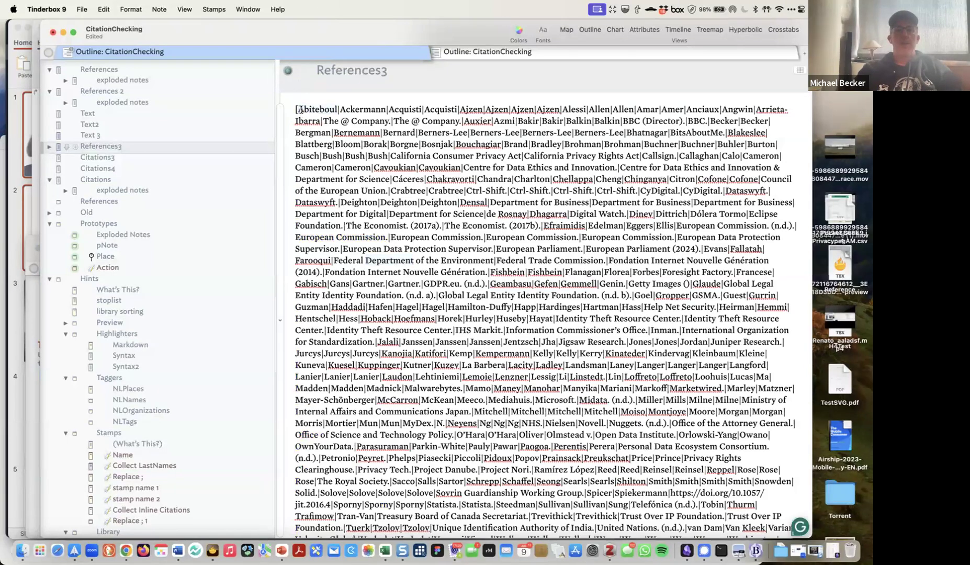
key("cmd+Down")
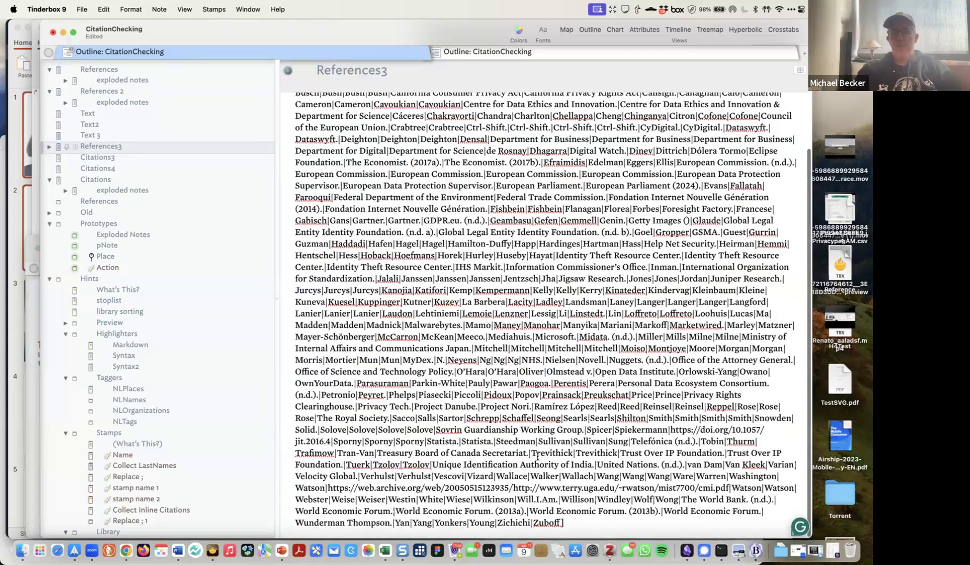
type("]")
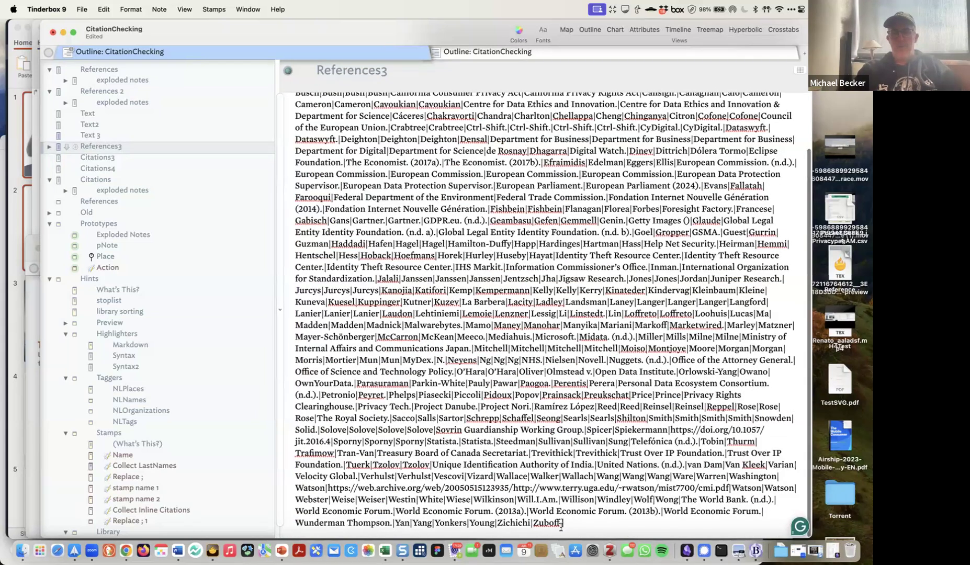
key("super+a")
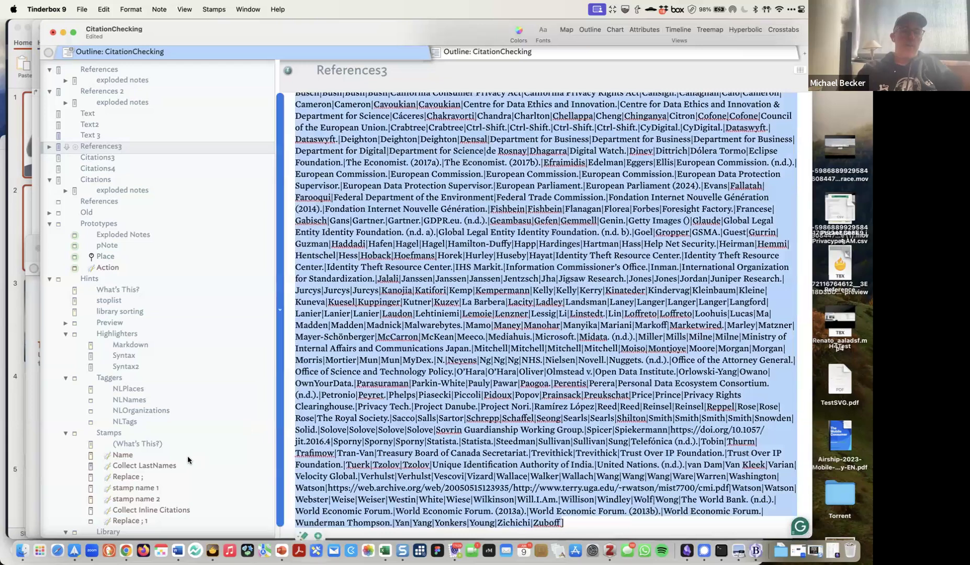
- Delete the old list of names from the first pattern in the Syntax2 highlighter note
scroll(188, 456, "down", 4)
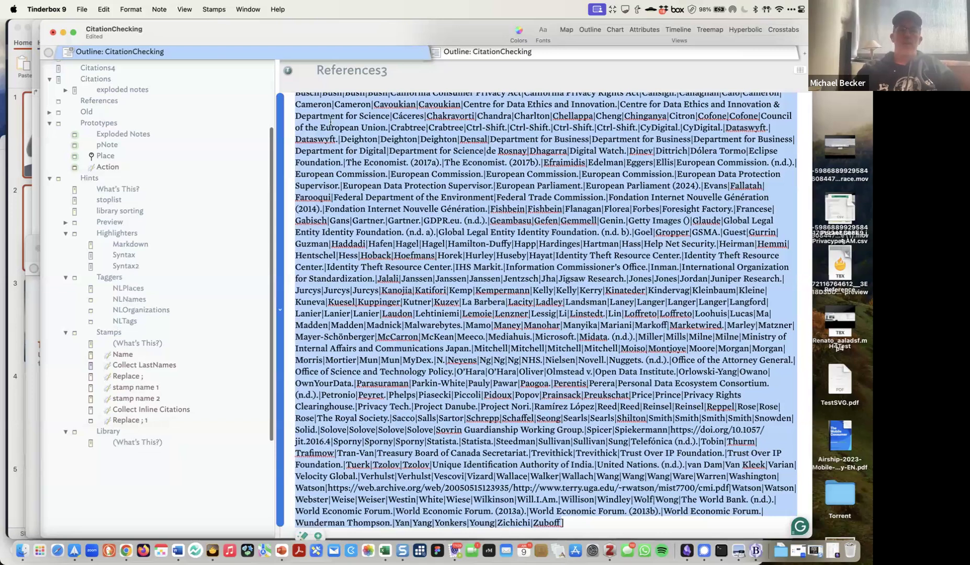
left_click(126, 266)
key("super+a")
scroll(409, 435, "down", 3)
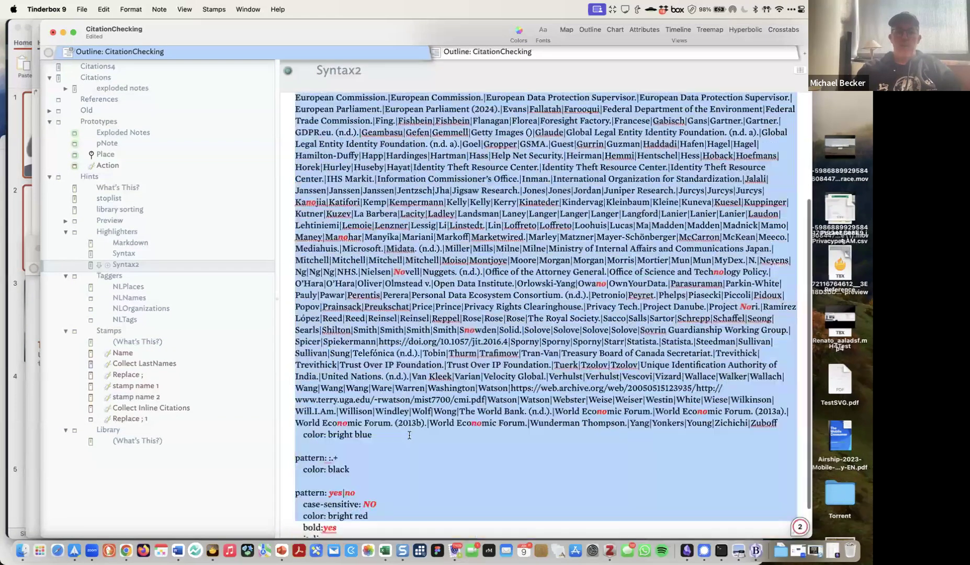
left_click(777, 424, "shift")
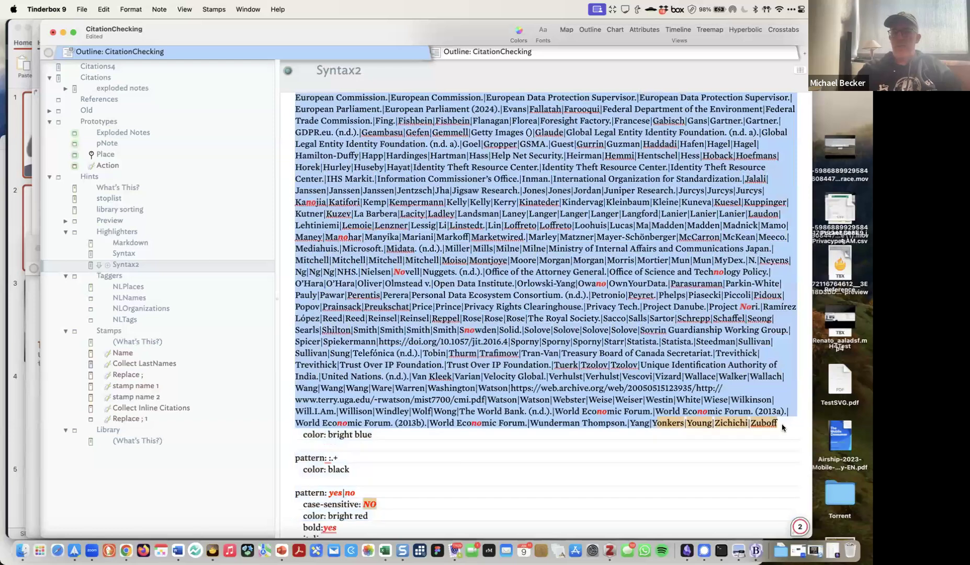
key("BackSpace")
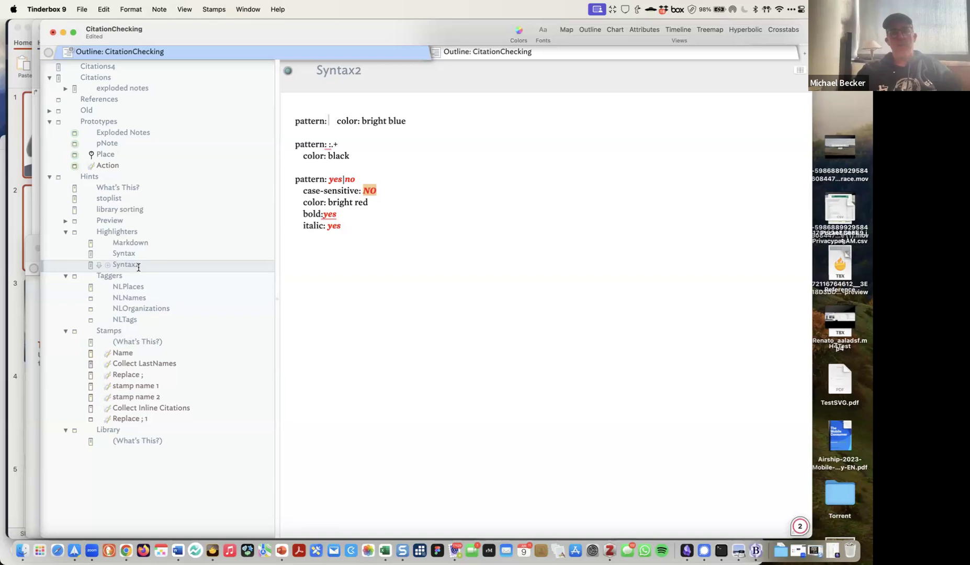
- Separate the color line from the first pattern in Syntax2 and paste the copied last names after "pattern:"
key("Return")
key("Return")
left_click(343, 121)
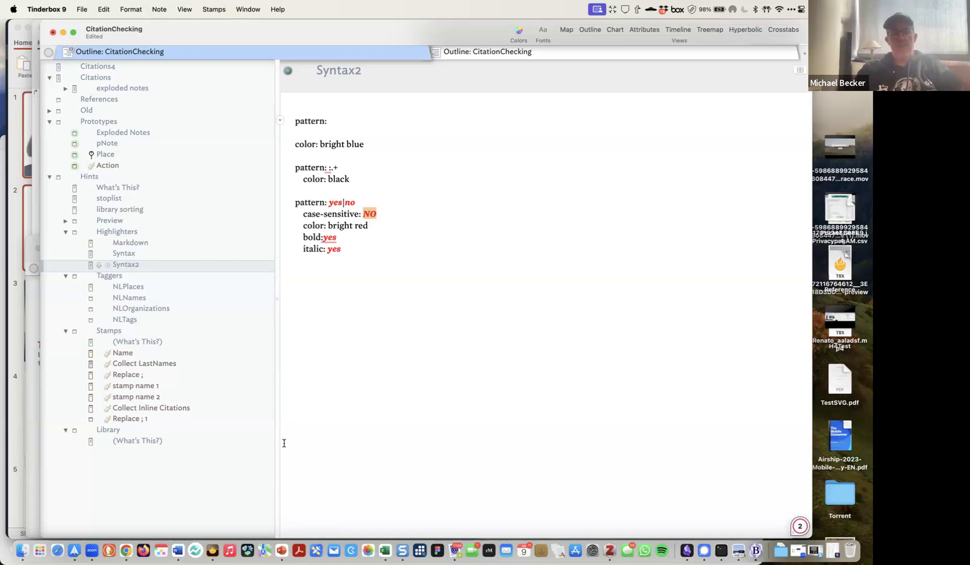
key("super+v")
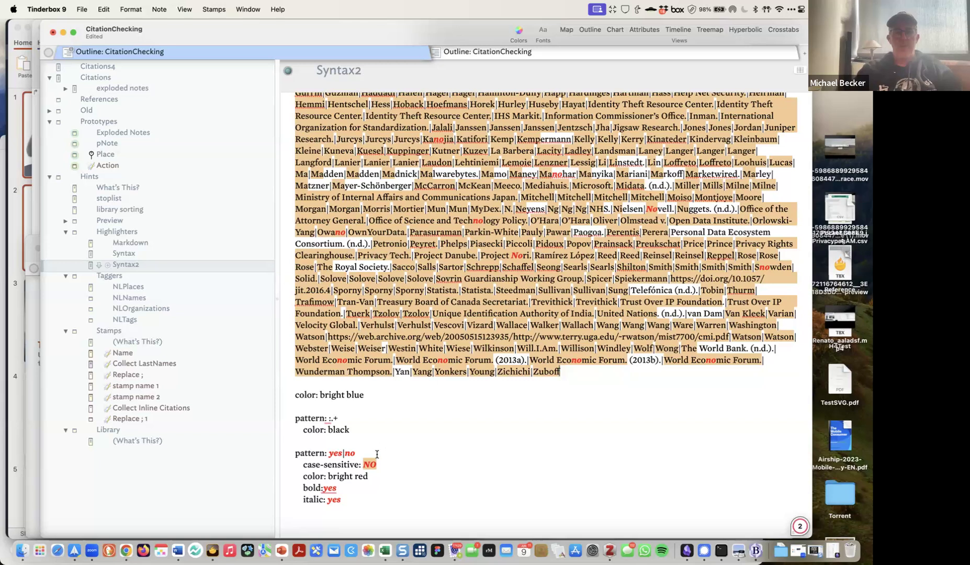
- Copy the "background: yellow" line from the Syntax highlighter and add it below "color: bright blue" in Syntax2
left_click(120, 254)
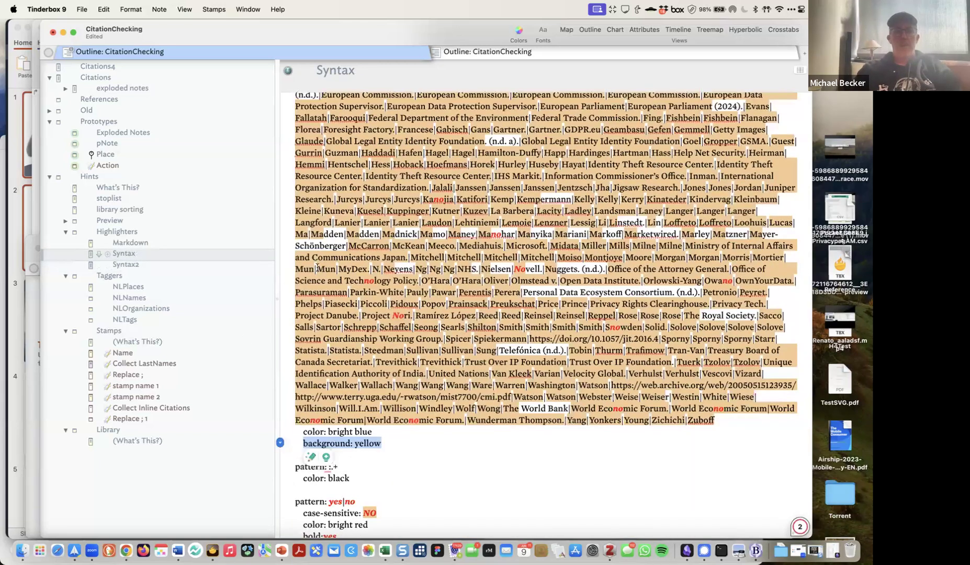
key("Down")
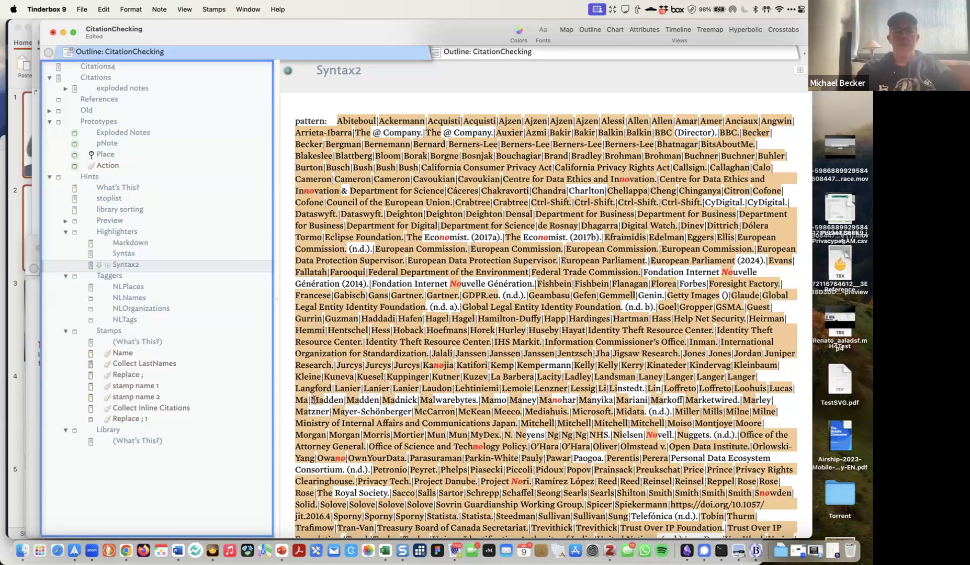
left_click(298, 401)
scroll(300, 414, "down", 5)
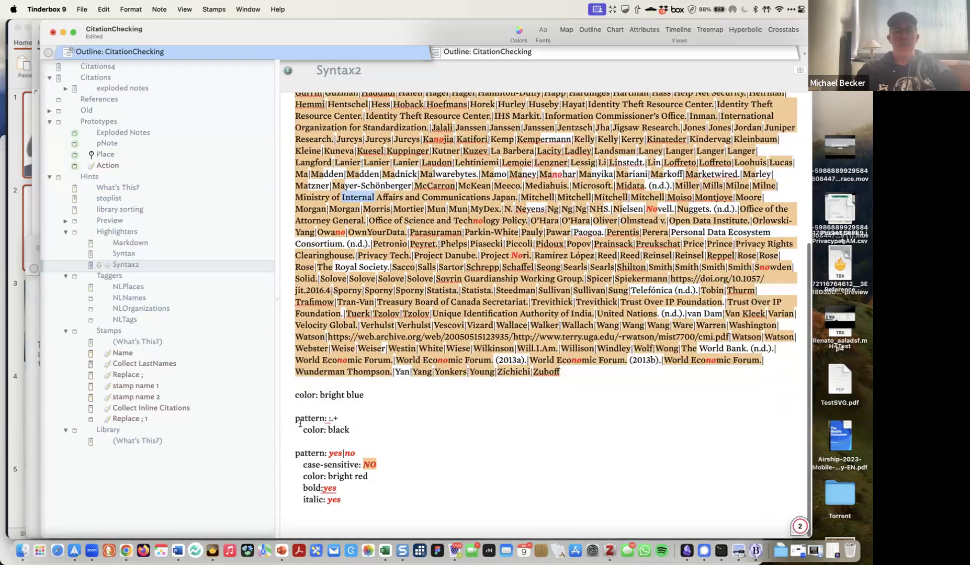
- Delete the remaining black and yes|no pattern rules from Syntax2 and the leading space before "background: yellow"
left_click_drag(297, 421, 375, 519)
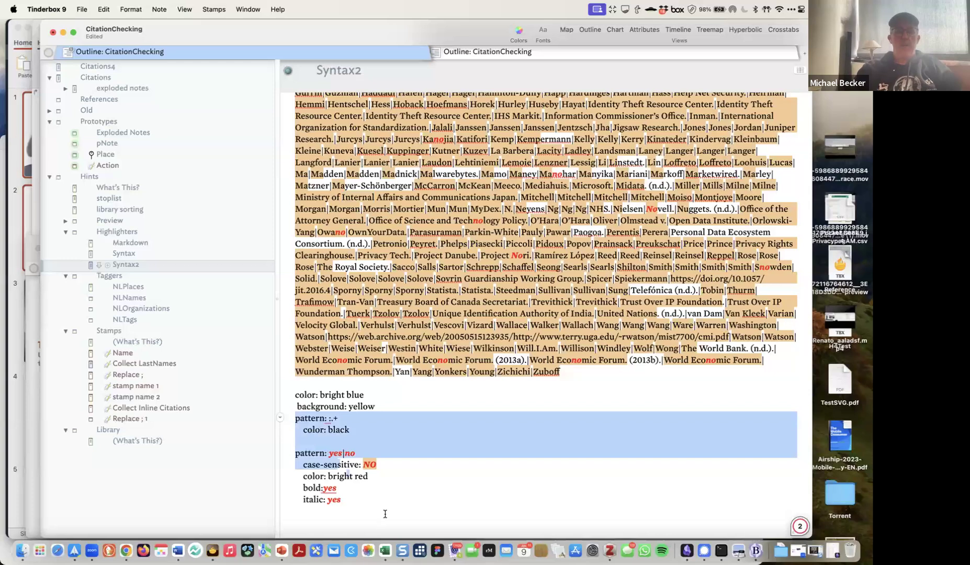
key("BackSpace")
left_click(297, 511)
key("BackSpace")
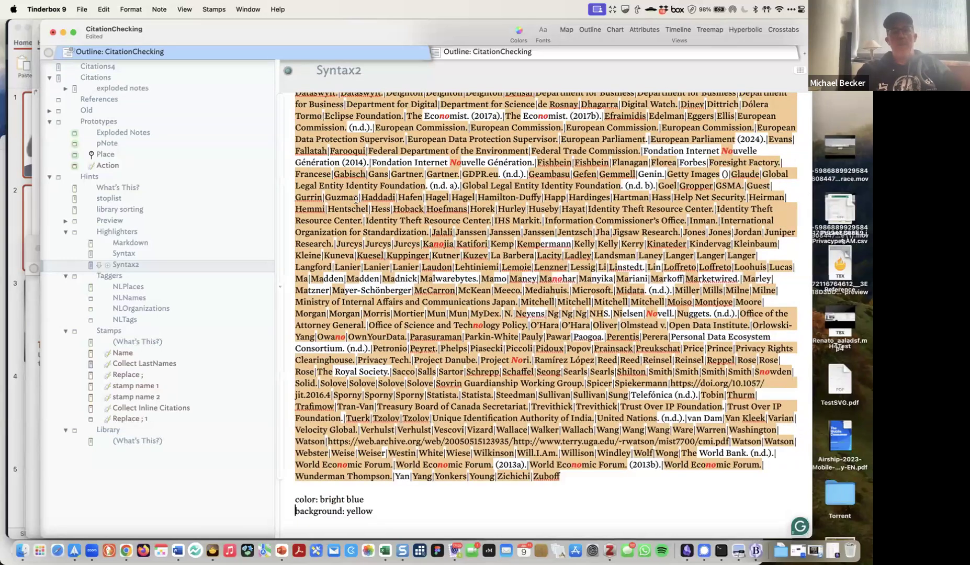
- Remove the extra space between "pattern:" and the first last name in Syntax2
scroll(339, 152, "up", 3)
left_click(339, 130)
key("BackSpace")
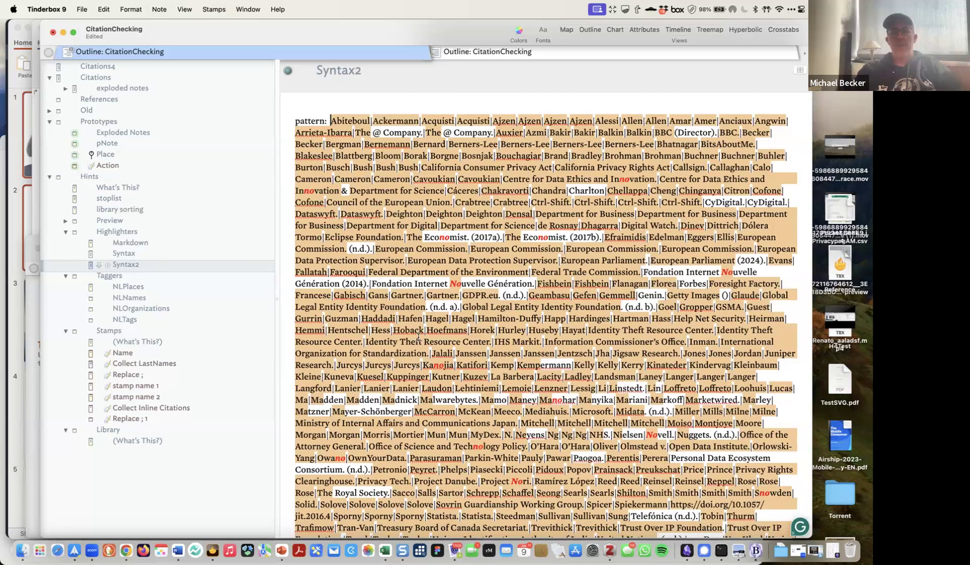
scroll(332, 502, "down", 3)
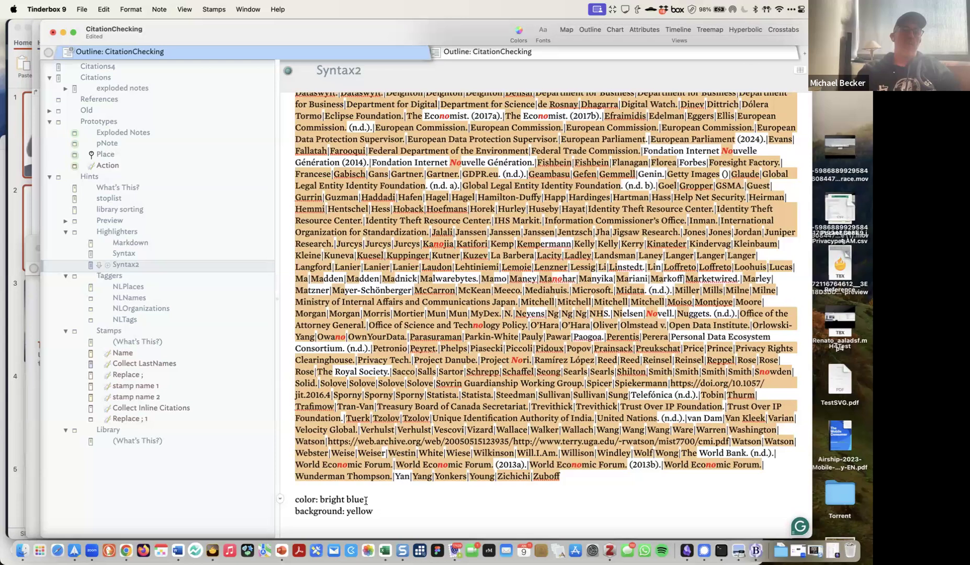
scroll(366, 501, "up", 2)
- Create a new note named Citations3 directly below Text 3 in the outline
scroll(164, 336, "up", 3)
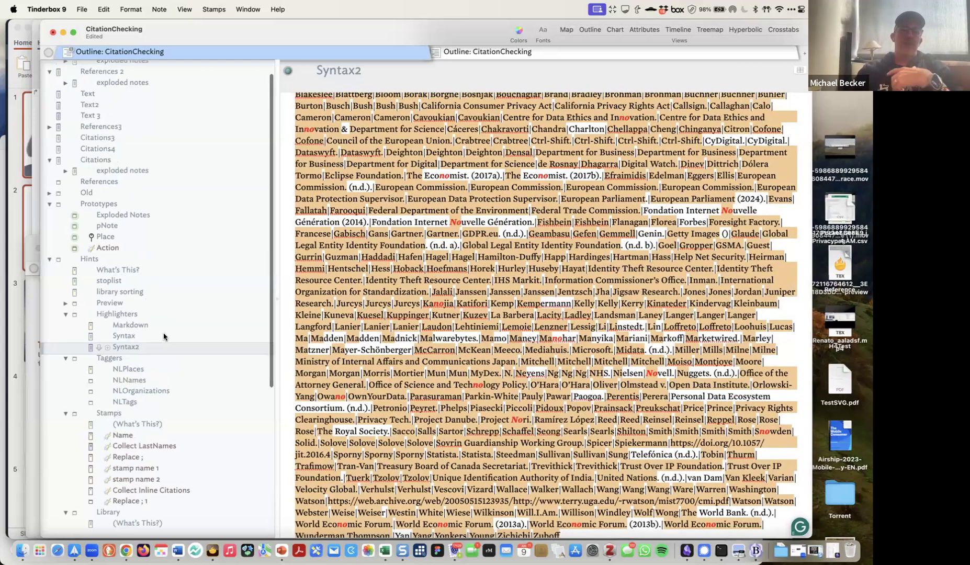
scroll(143, 179, "up", 2)
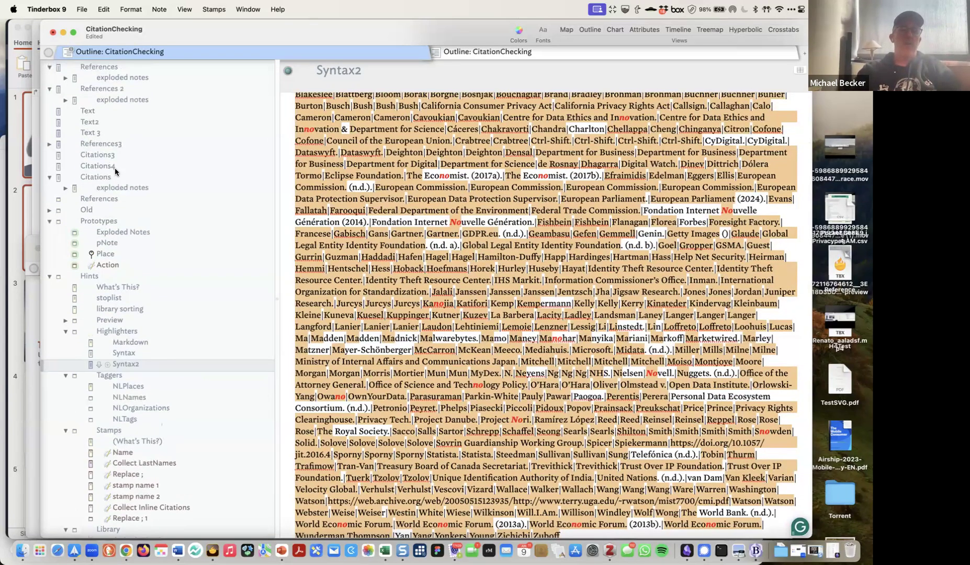
left_click(114, 134)
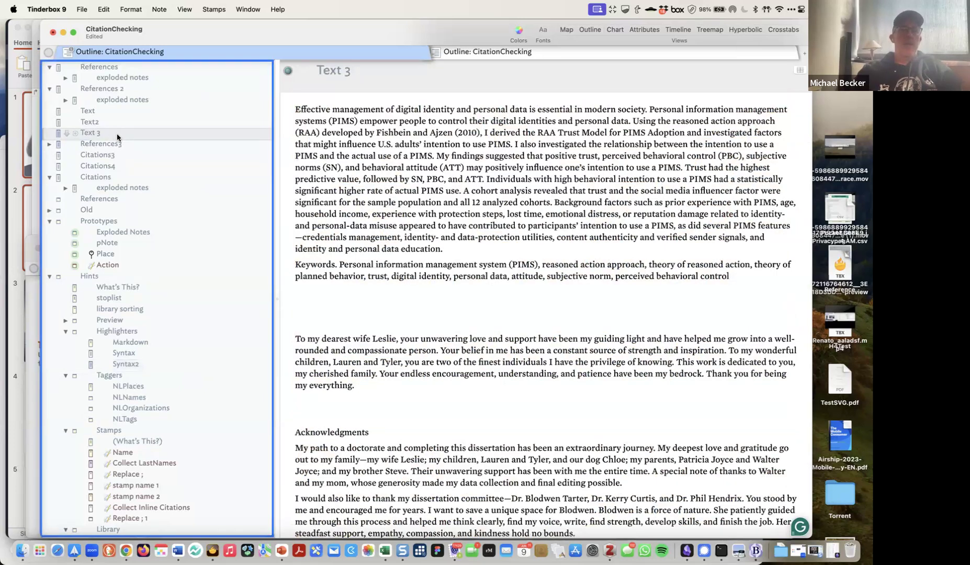
key("space")
key("Return")
type("Citat")
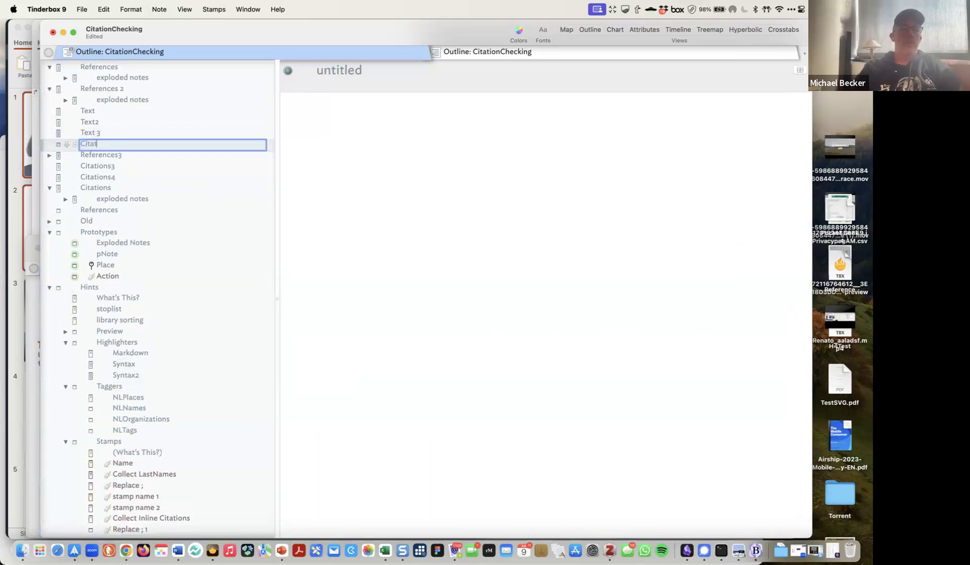
type("ions3")
key("Return")
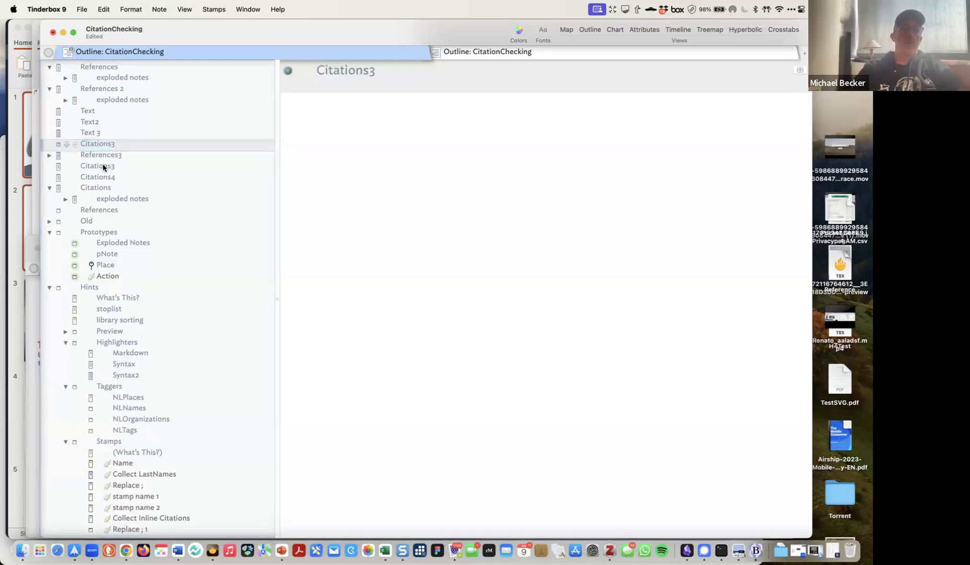
- Delete the old Citations3 note below References3 and select the new Citations3 note
left_click(102, 166)
key("Delete")
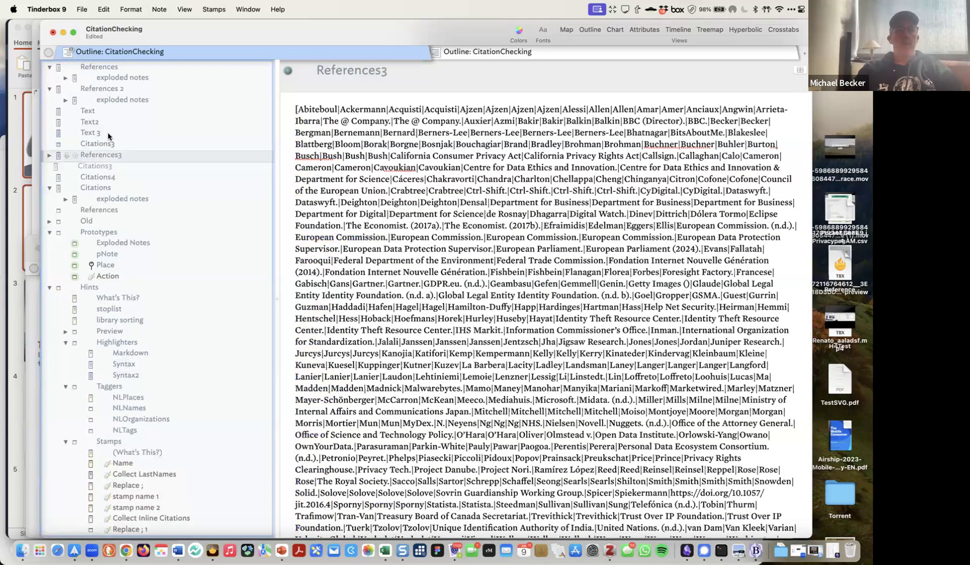
left_click(103, 134)
left_click(108, 146)
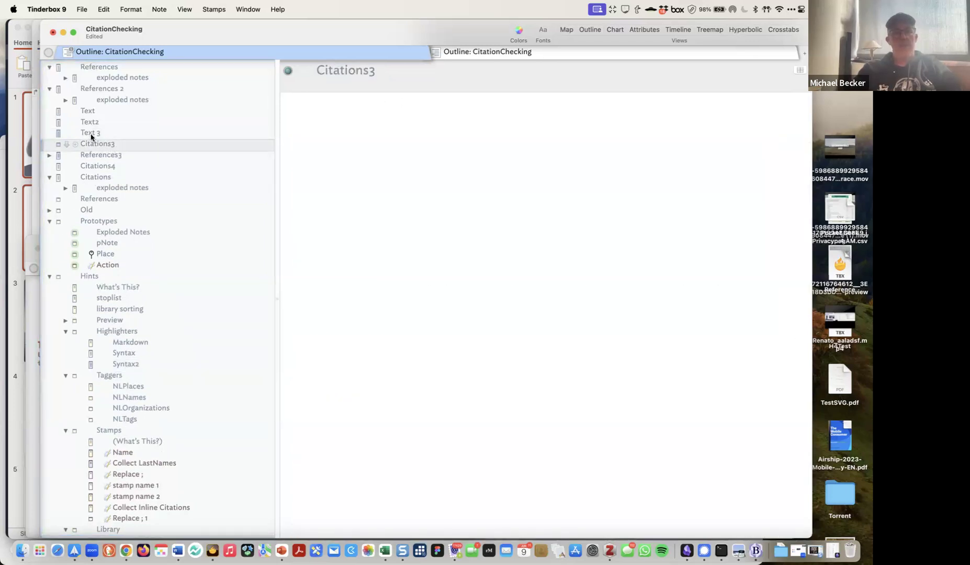
- Change the target note in the Collect Inline Citations stamp's code to "Citations3"
left_click(90, 135)
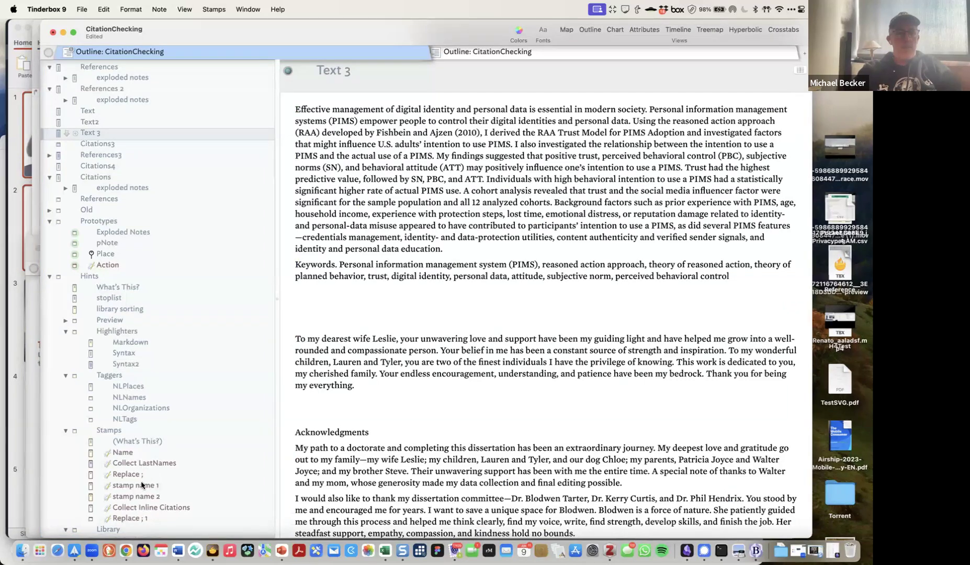
left_click(143, 497)
left_click(146, 509)
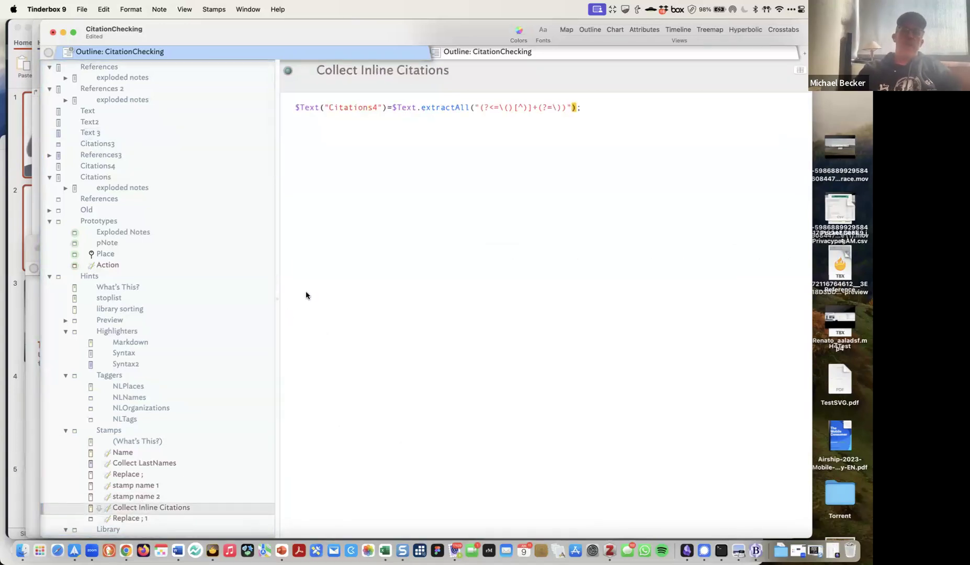
left_click(373, 108)
key("BackSpace")
type("3")
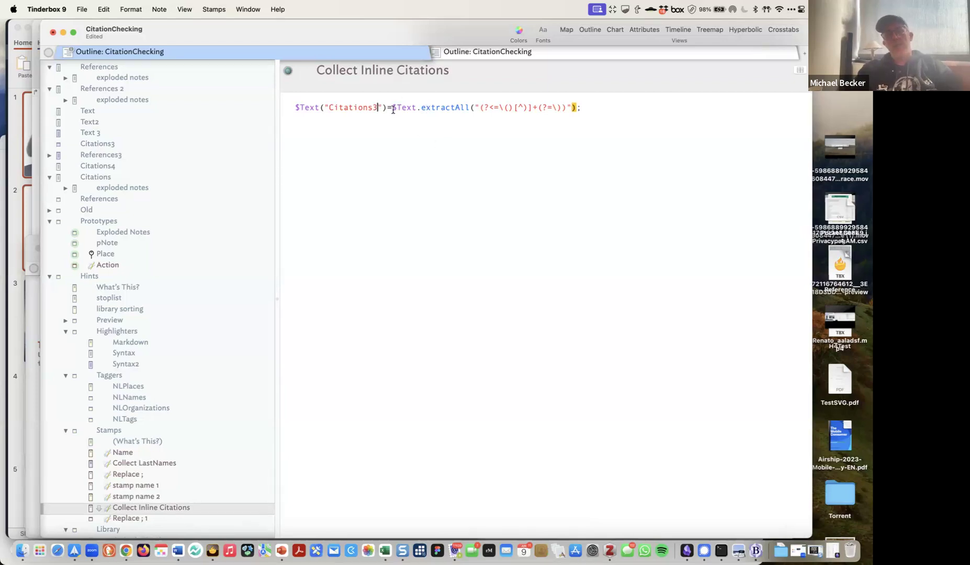
mouse_move(479, 111)
left_mouse_down()
mouse_move(565, 109)
mouse_move(295, 105)
mouse_move(481, 109)
left_mouse_up()
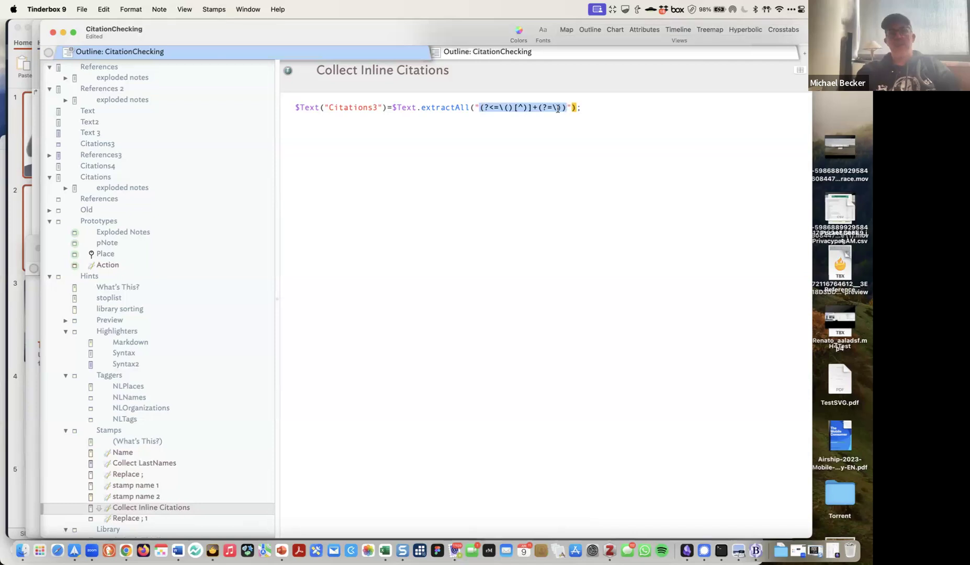
- Apply the Collect Inline Citations stamp to the Text 3 note and view the extracted text in Citations3
left_click(112, 145)
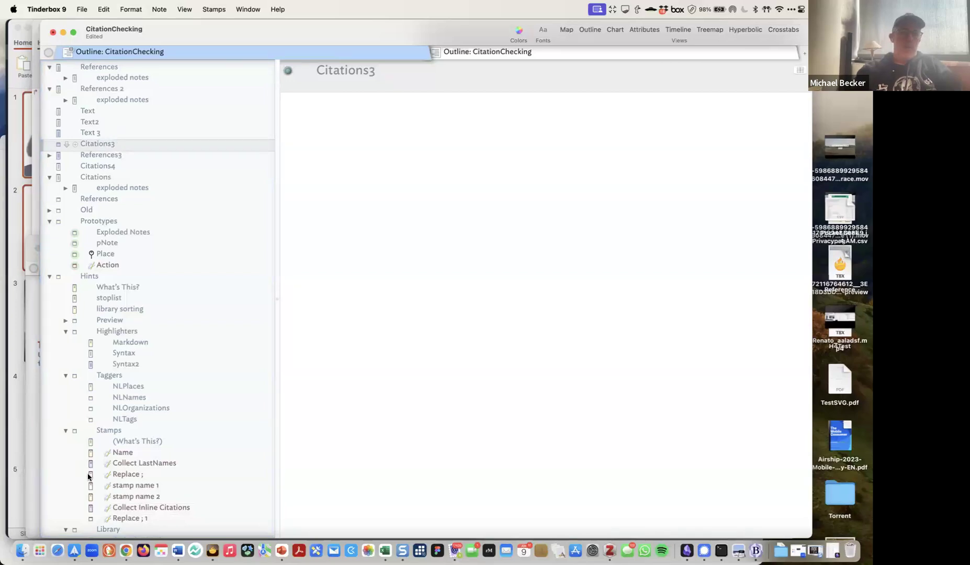
left_click(128, 486)
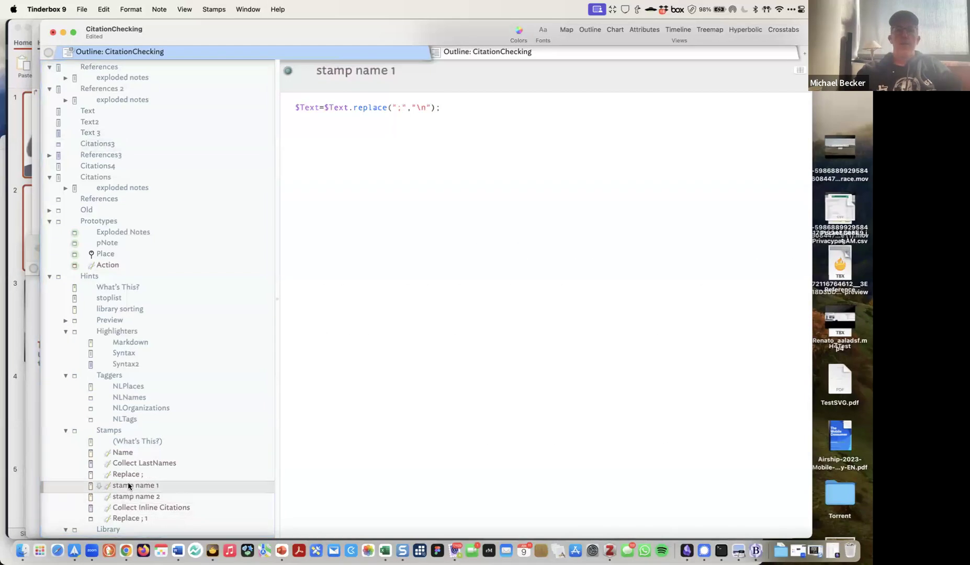
left_click(135, 507)
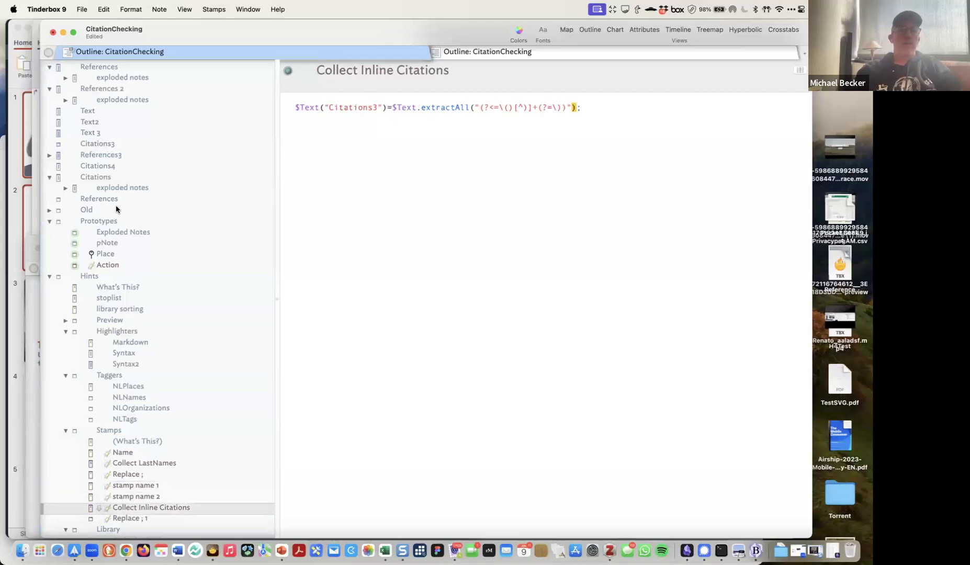
left_click(121, 146)
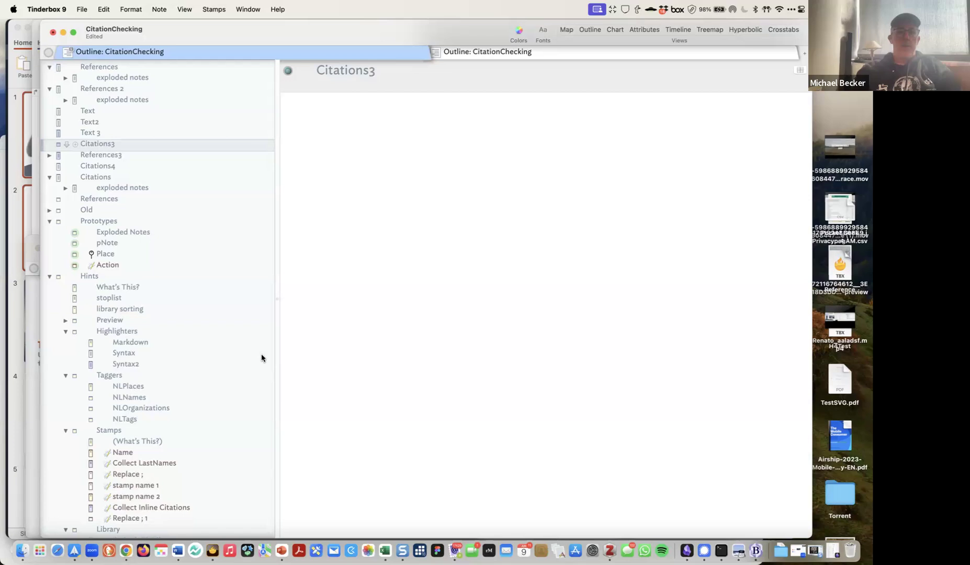
left_click(108, 133)
right_click(108, 131)
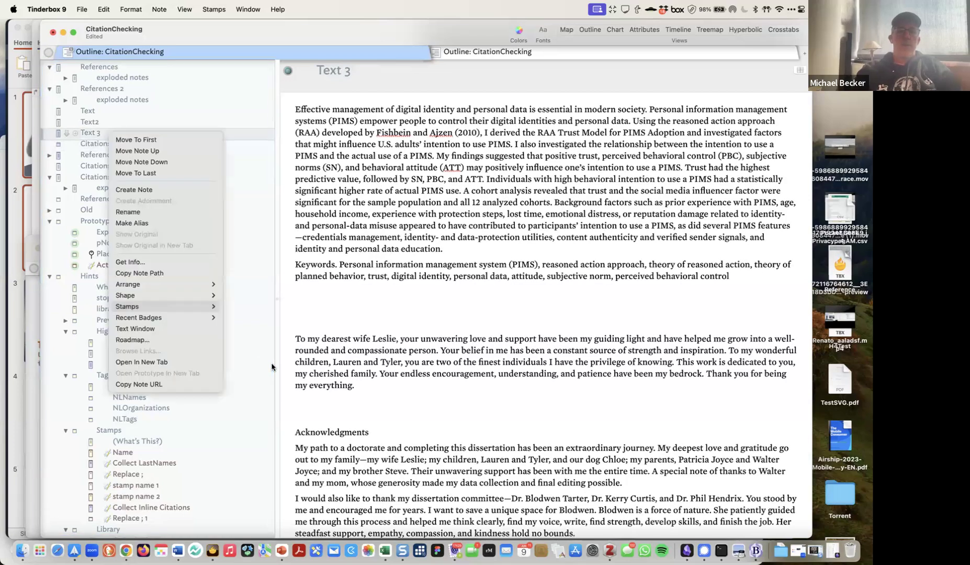
left_click(272, 367)
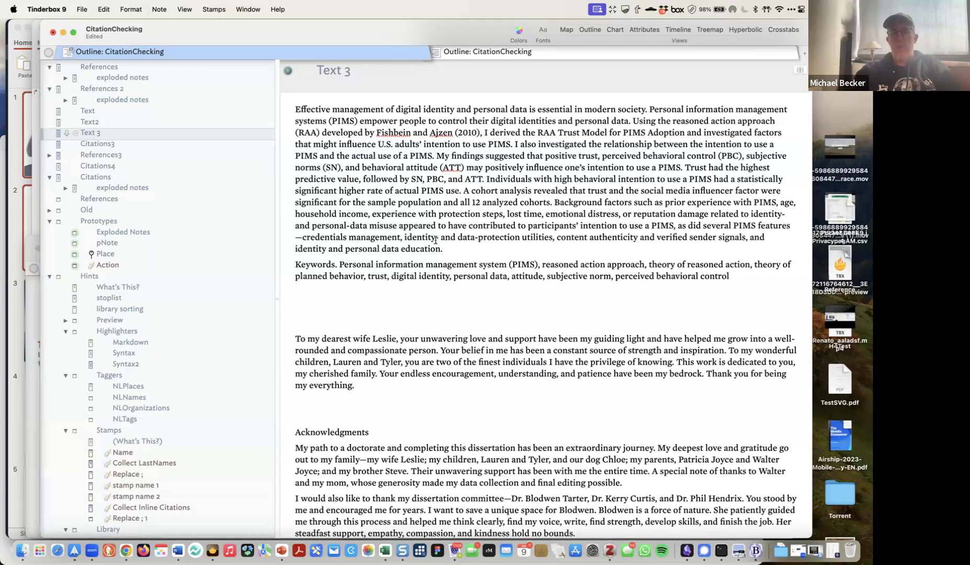
key("Down")
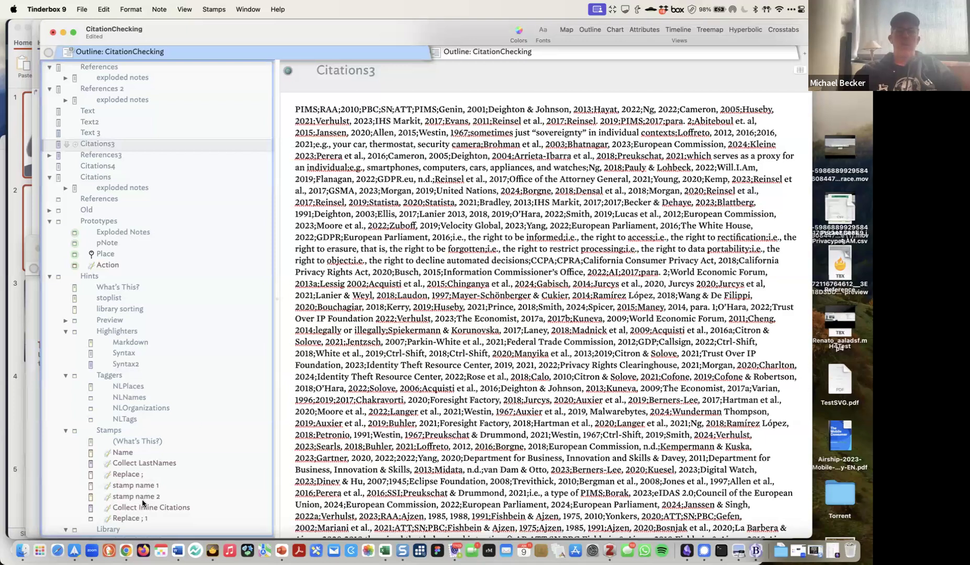
key("space")
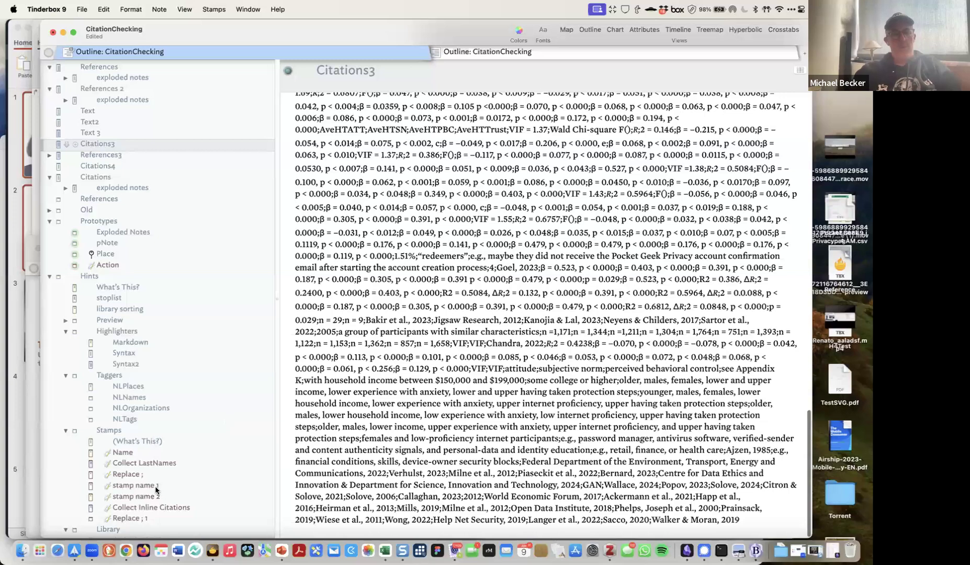
- Rename the stamp "stamp name 1" as "Replay ; with n"
left_click(156, 490)
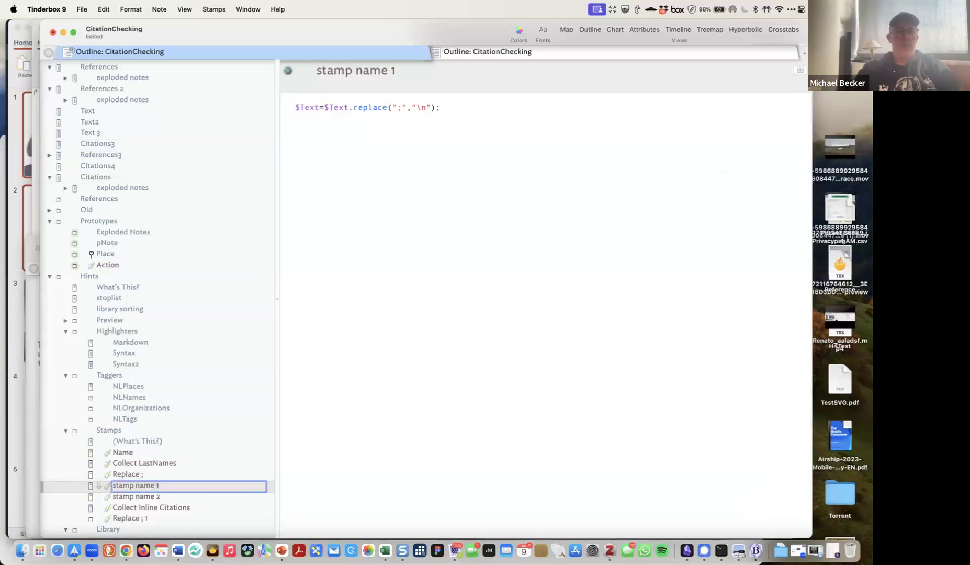
type("Cha=")
key("BackSpace")
key("BackSpace")
key("BackSpace")
key("BackSpace")
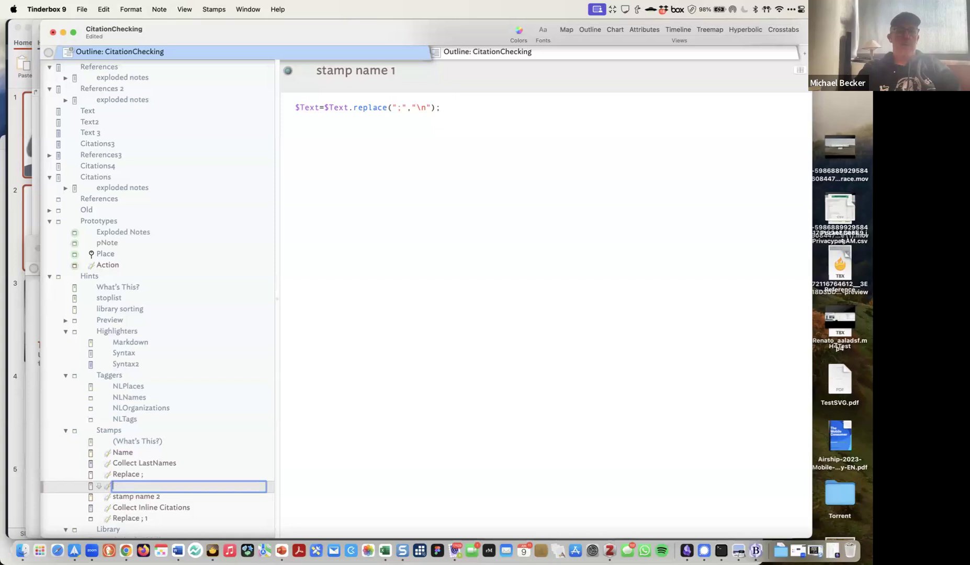
type("Replay ; with n")
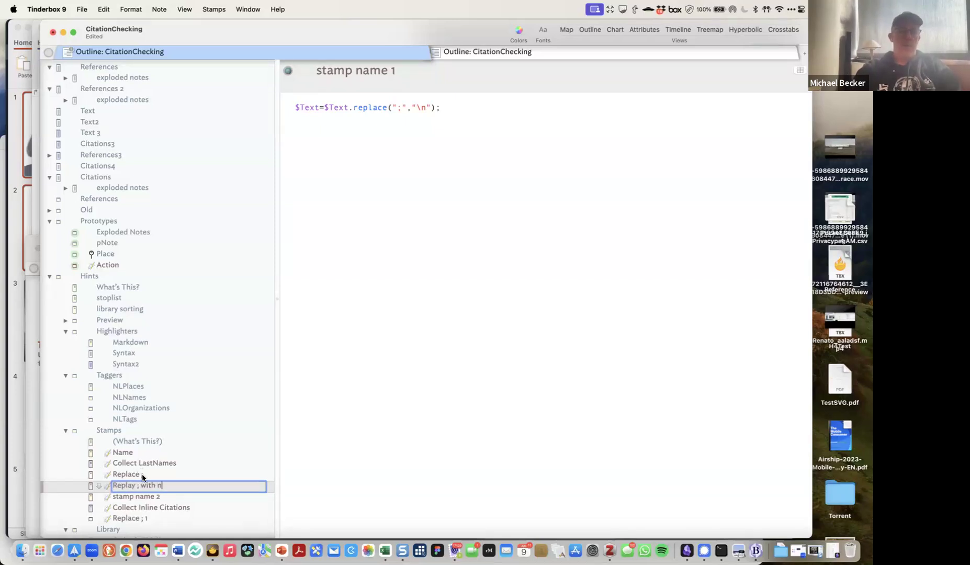
- Rename the "Replace ;" stamp as "Replace ; with |"
left_click(141, 475)
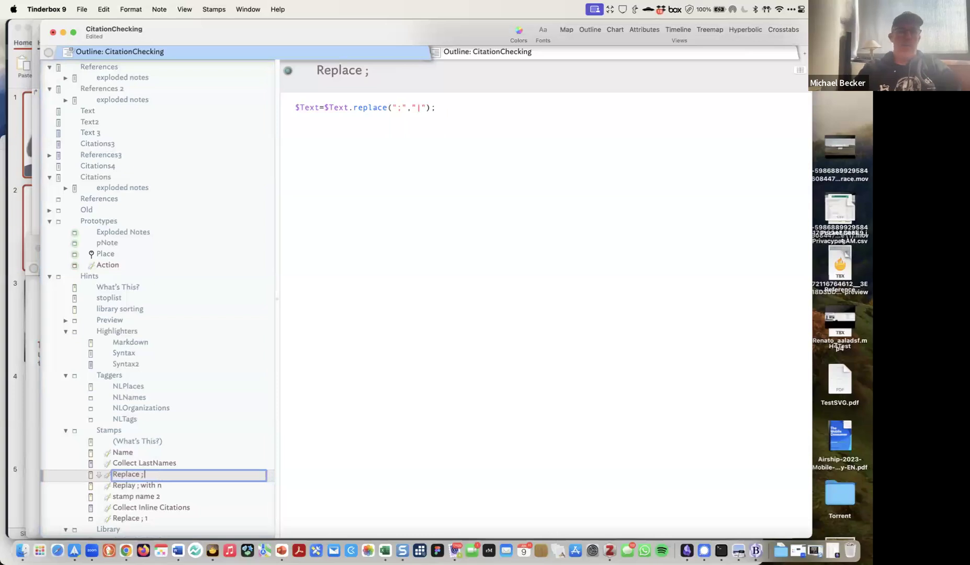
type("w==")
type("ith")
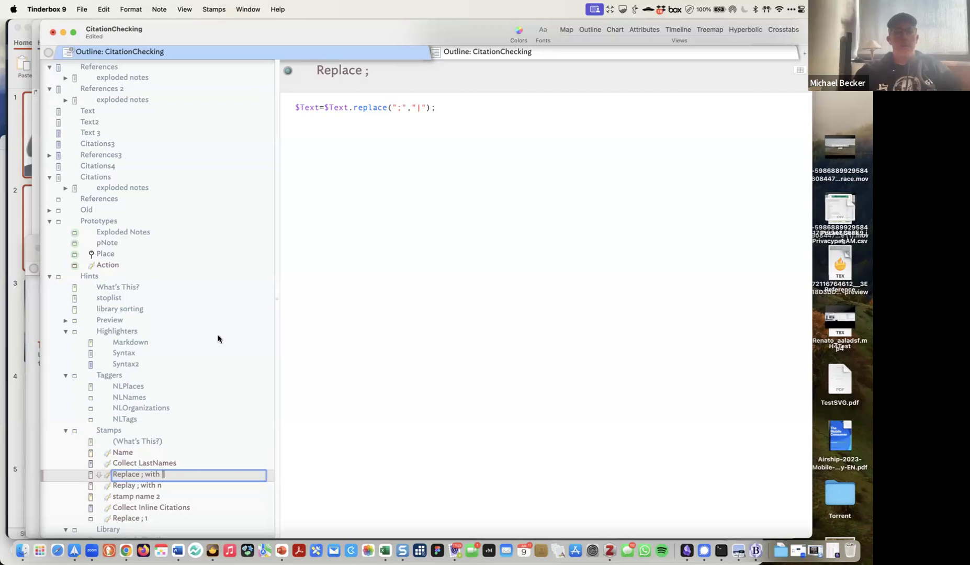
key("Return")
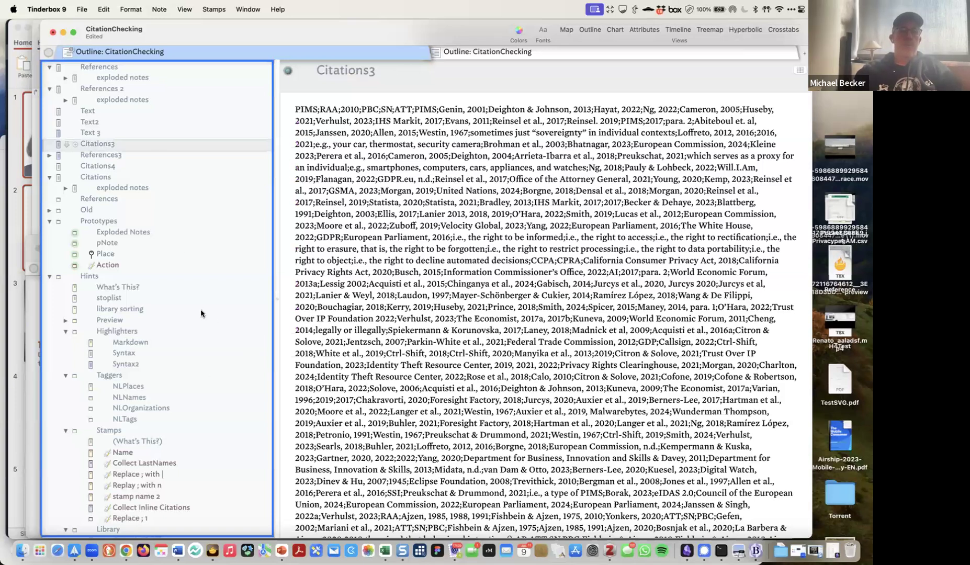
- Apply the "Replay ; with n" stamp to Citations3 to put each semicolon-separated entry on its own line
left_click(71, 148)
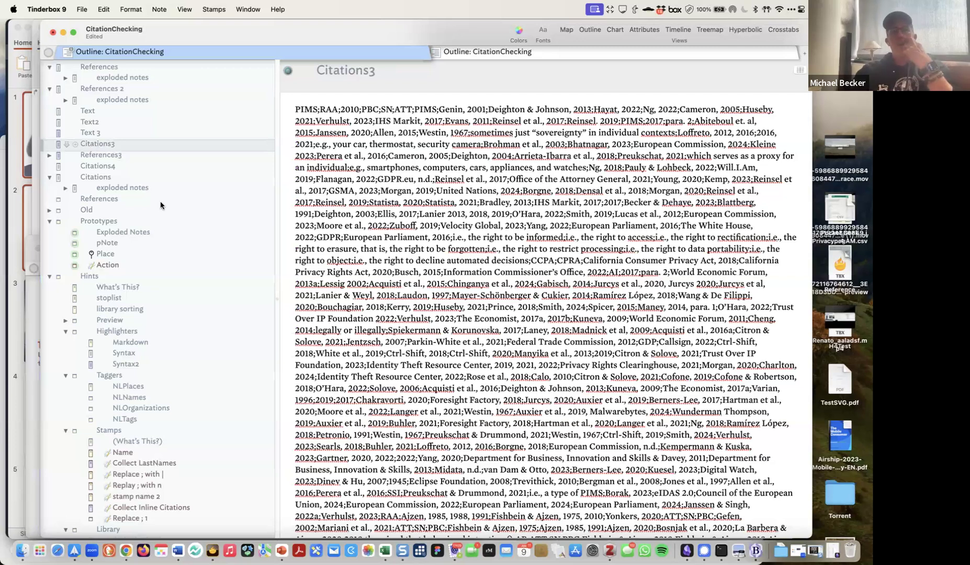
key("super+z")
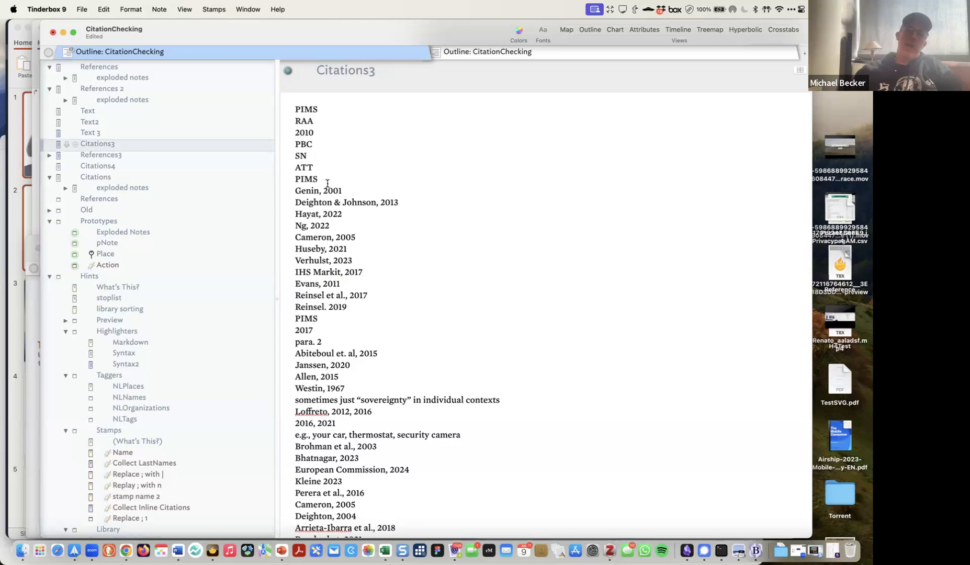
- Look through the Citations3 list for parenthetical entries that are not citations, such as statistics and abbreviations, and return to its beginning
scroll(331, 197, "down", 1)
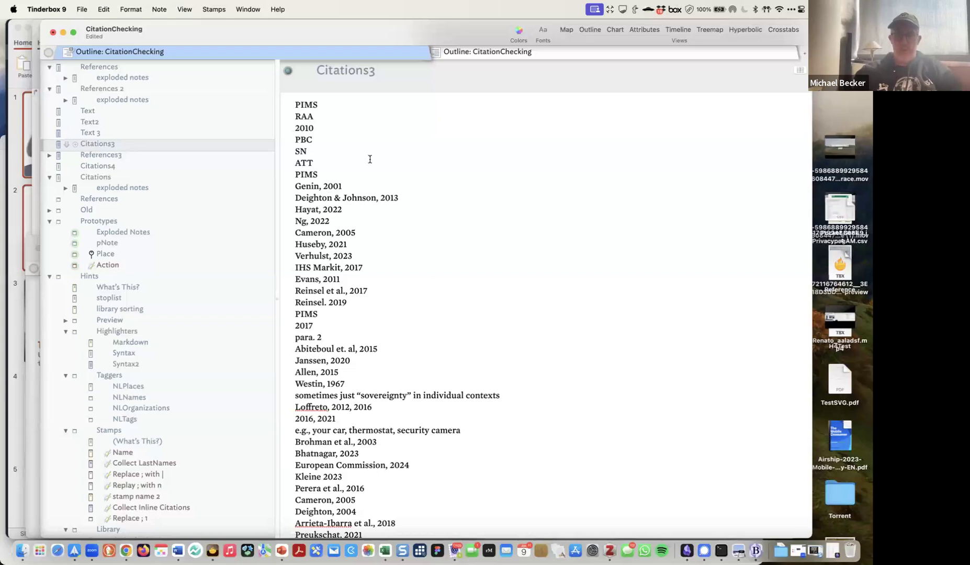
scroll(733, 147, "down", 5)
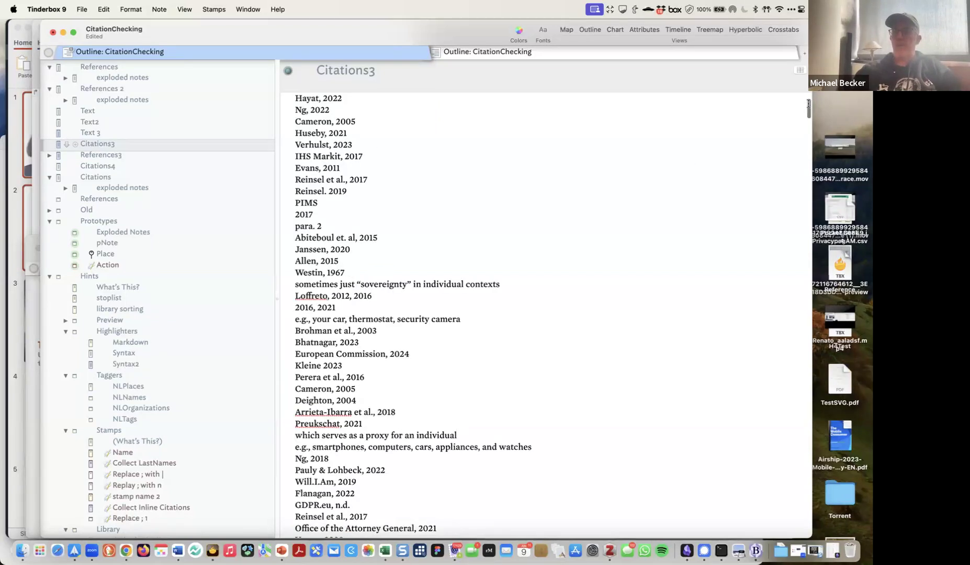
scroll(806, 194, "down", 10)
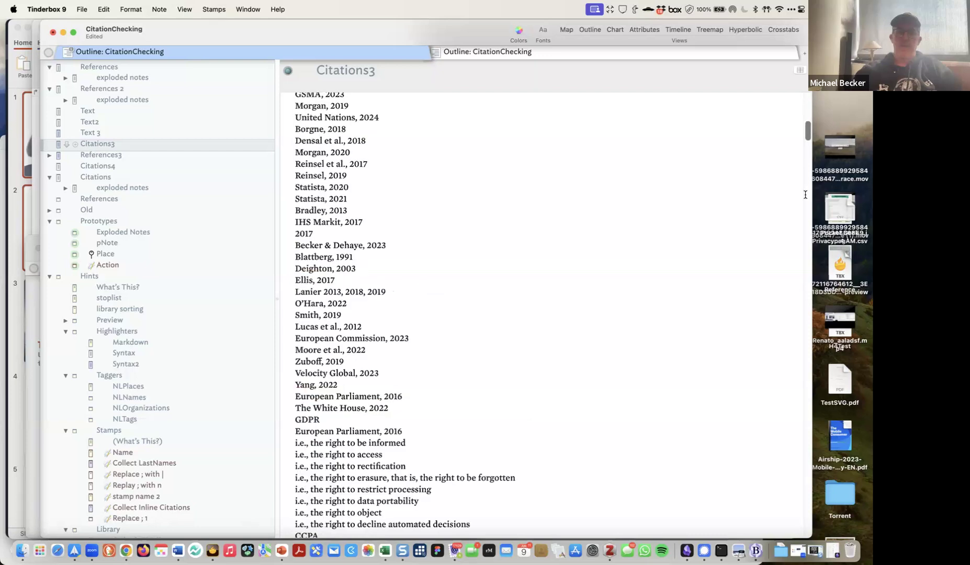
scroll(803, 281, "down", 15)
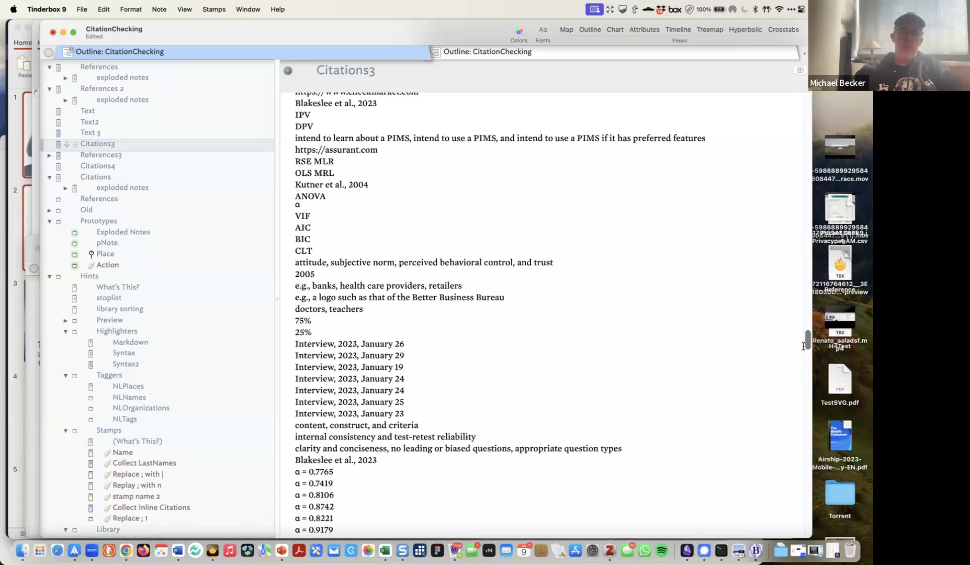
scroll(797, 348, "down", 10)
left_click_drag(296, 165, 378, 362)
scroll(378, 362, "down", 12)
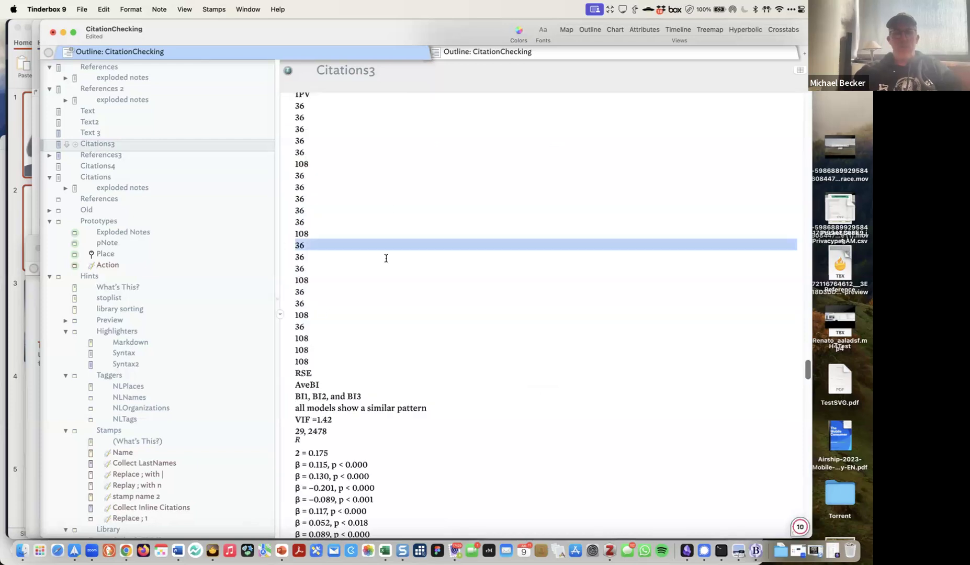
scroll(386, 258, "down", 7)
left_click_drag(324, 229, 391, 516)
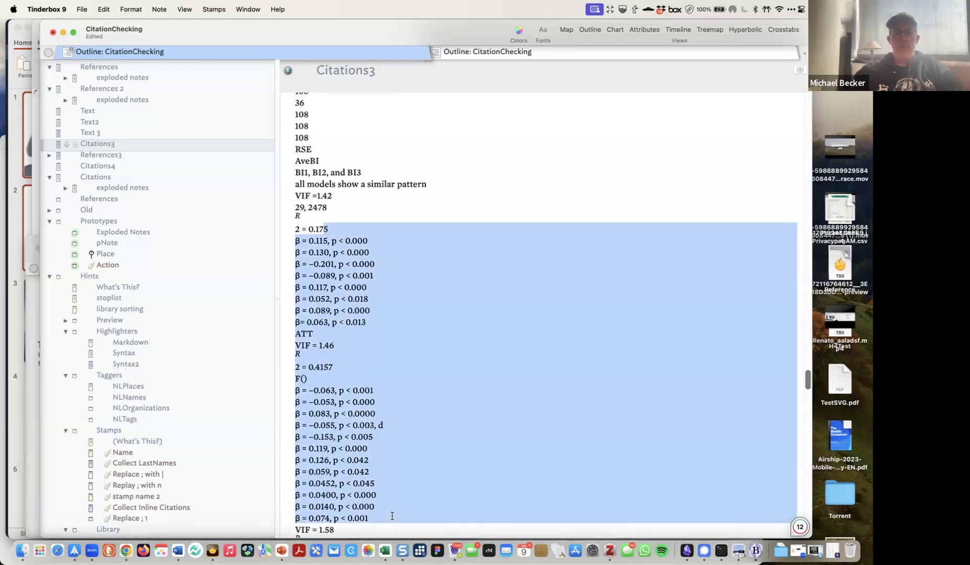
scroll(466, 445, "down", 20)
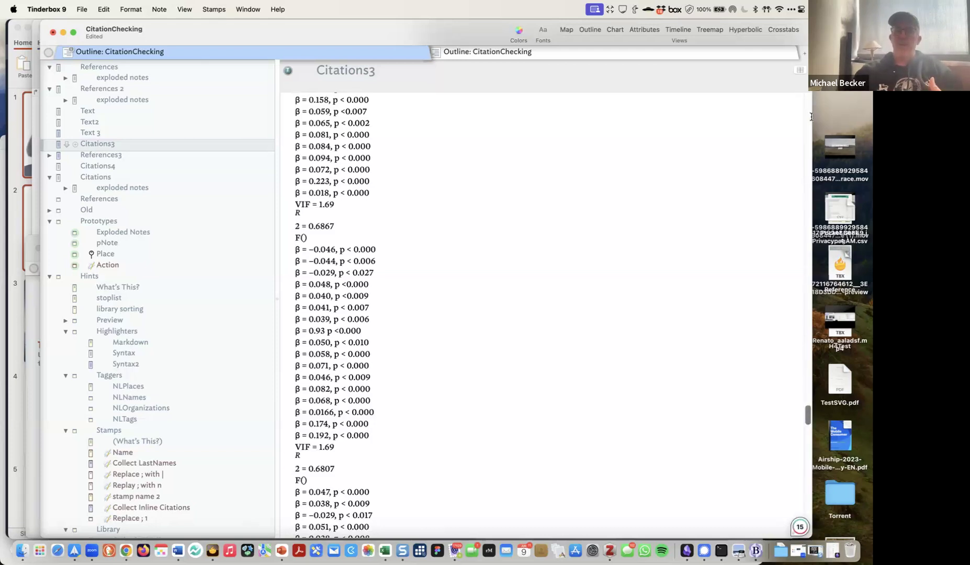
left_click_drag(808, 415, 808, 99)
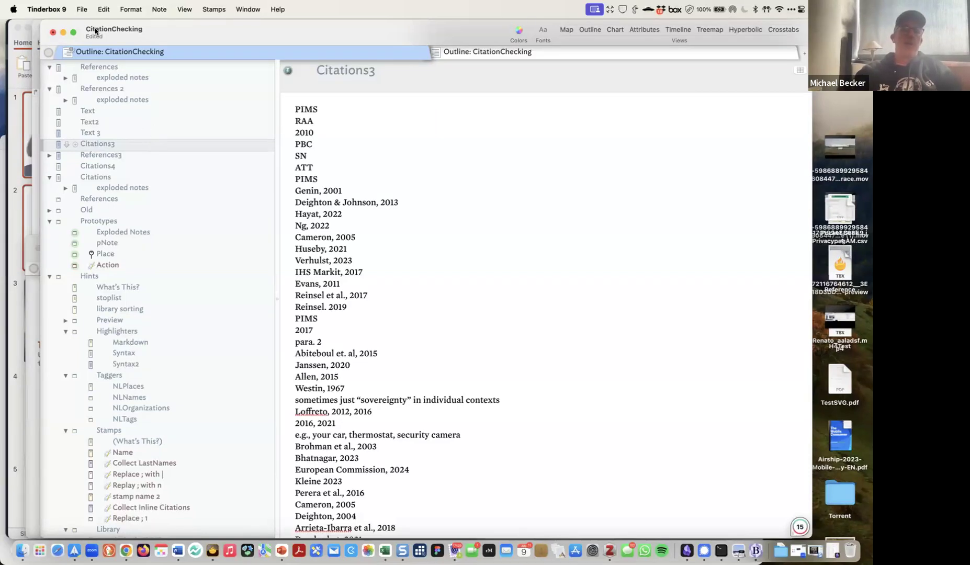
- Open the Quickstamp inspector for Citations3 and find the SyntaxHighlighting attribute
key("super+1")
key("super+1")
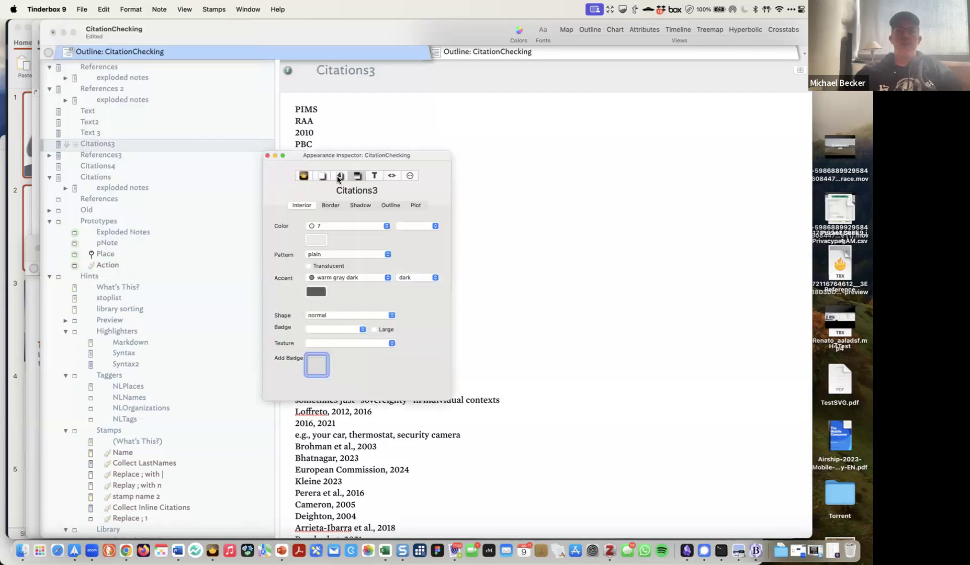
left_click(361, 205)
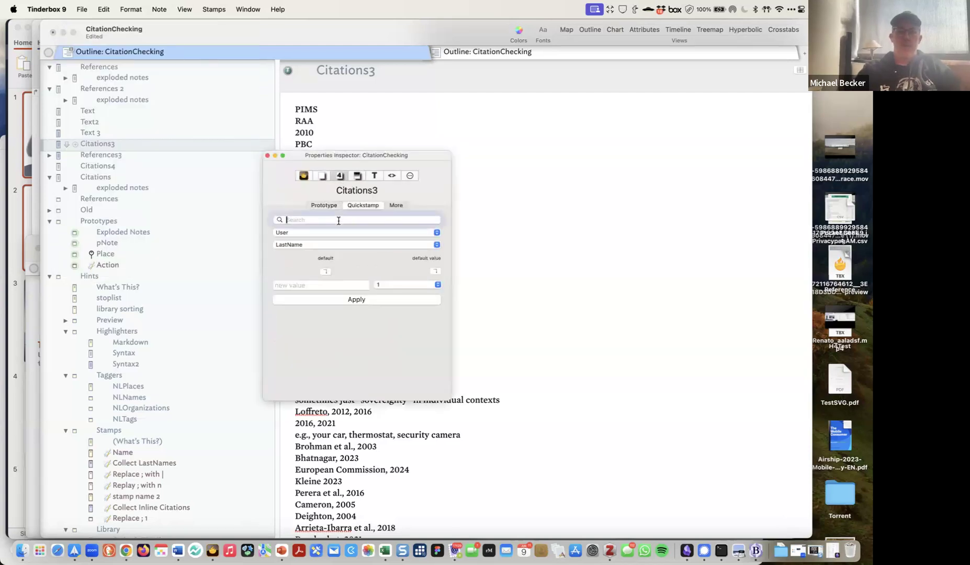
type("syn")
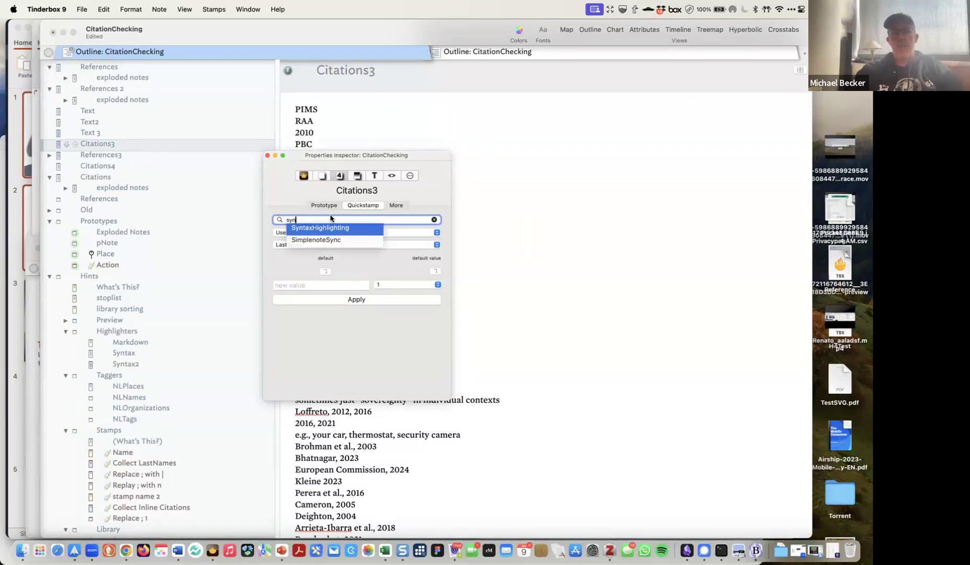
key("Return")
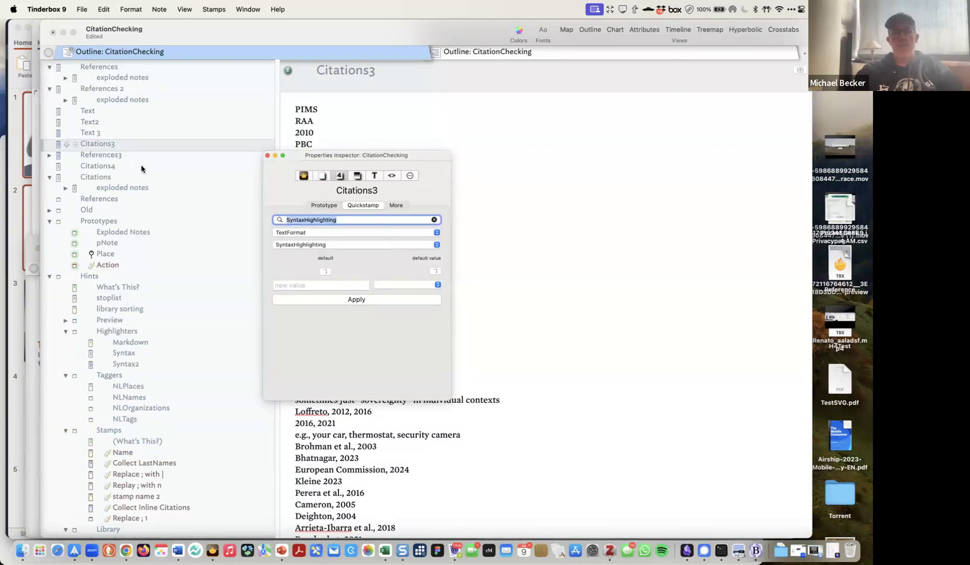
- Set the SyntaxHighlighting attribute of Citations3 to "Syntax2" and apply it to the note
left_click(311, 284)
type("Sy")
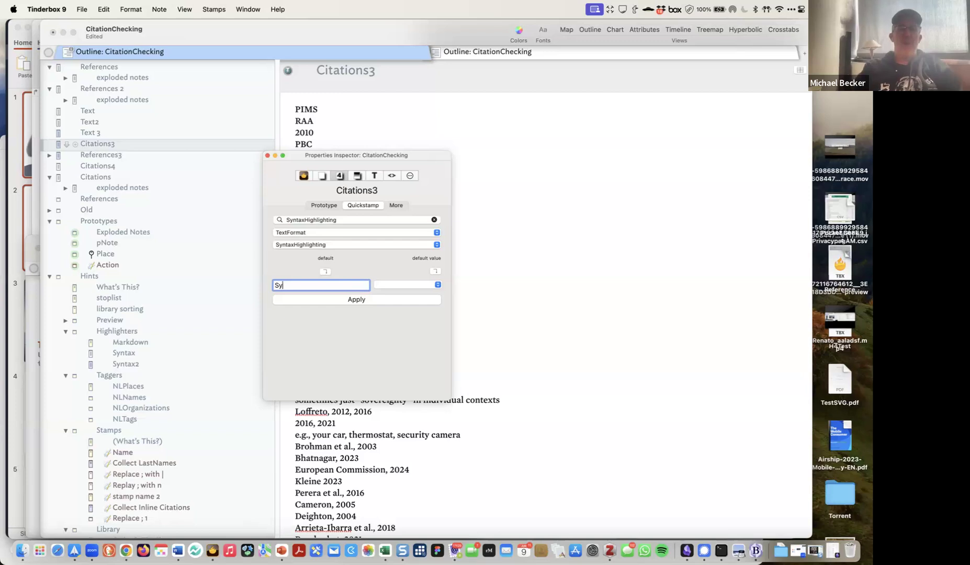
type("nta")
key("BackSpace")
key("BackSpace")
key("BackSpace")
key("BackSpace")
type("yntax2")
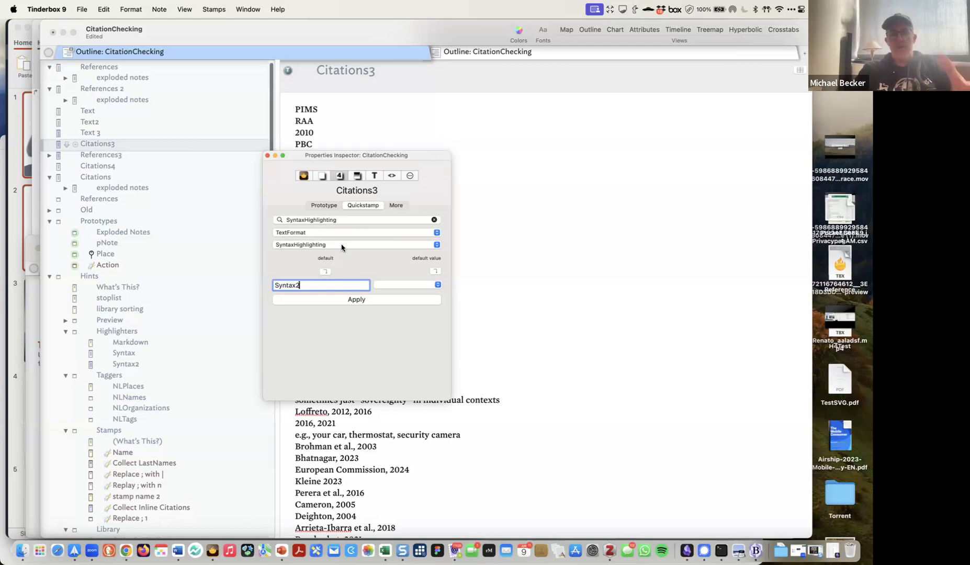
left_click(319, 300)
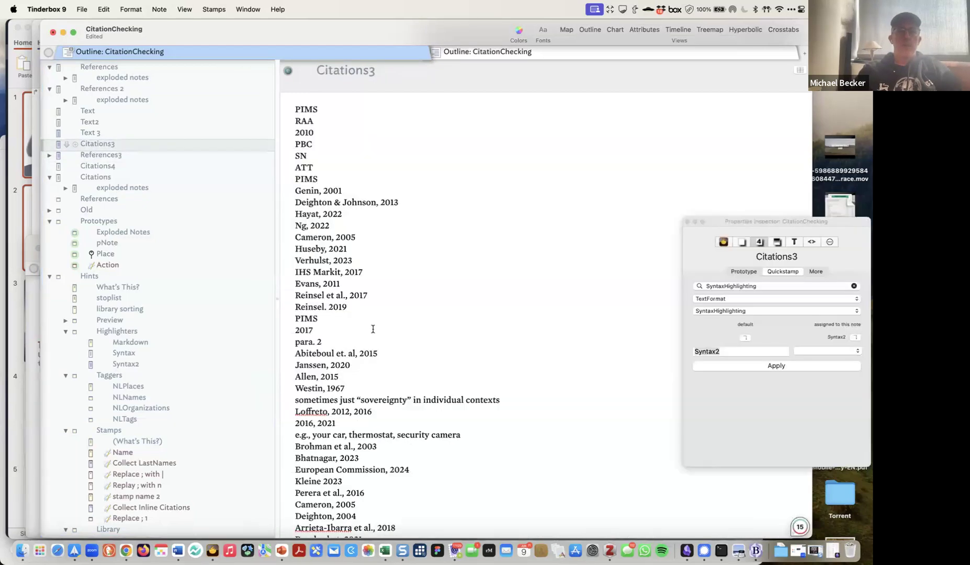
- Check the Citations3 list and the Syntax2 highlighter's pattern, and reapply "Syntax2" as the SyntaxHighlighting value of Citations3
scroll(601, 506, "down", 10)
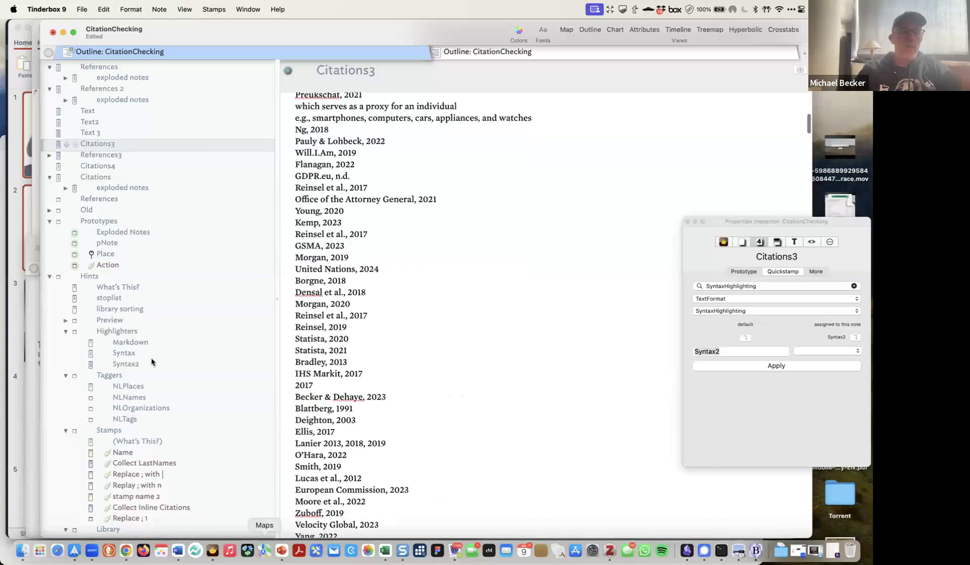
scroll(138, 368, "down", 1)
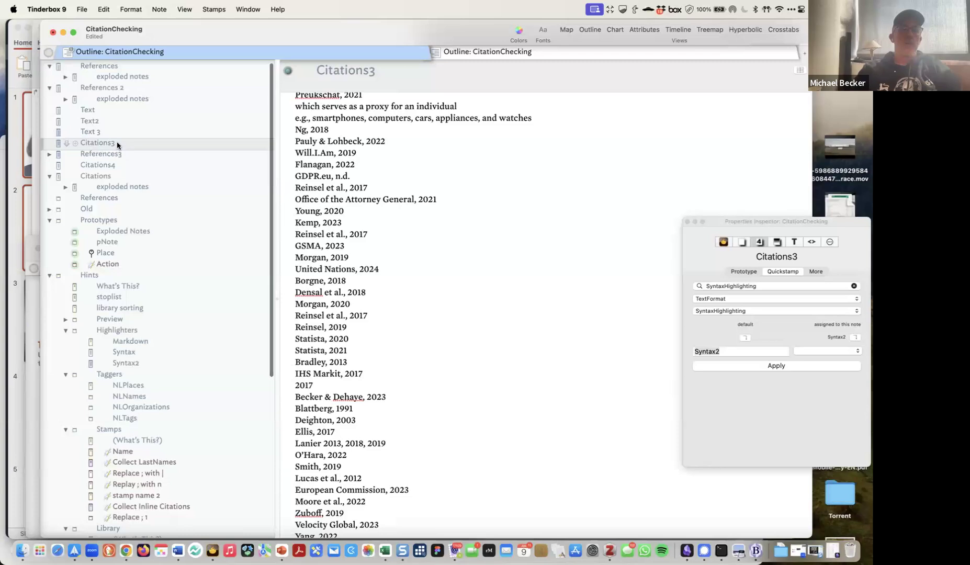
double_click(125, 363)
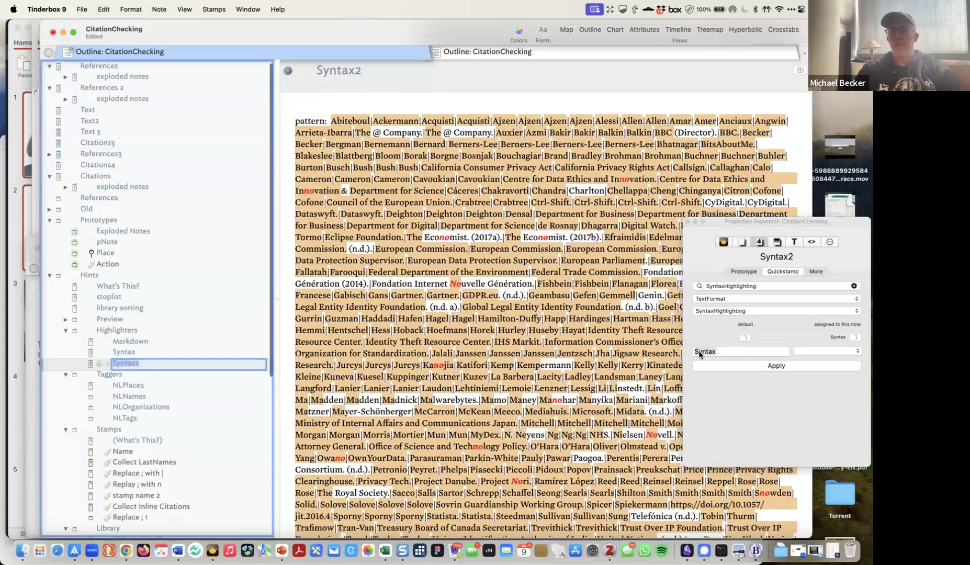
left_click(741, 367)
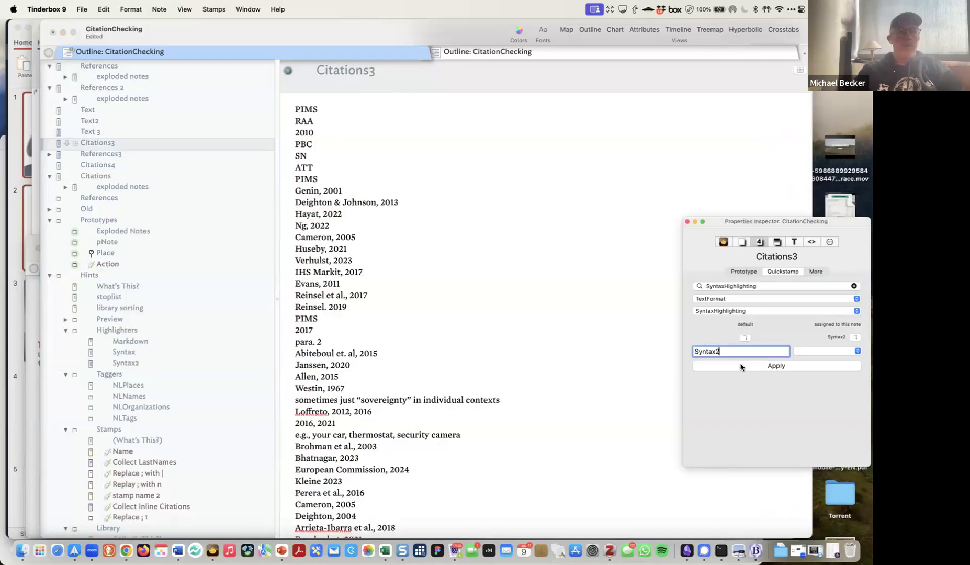
left_click(741, 366)
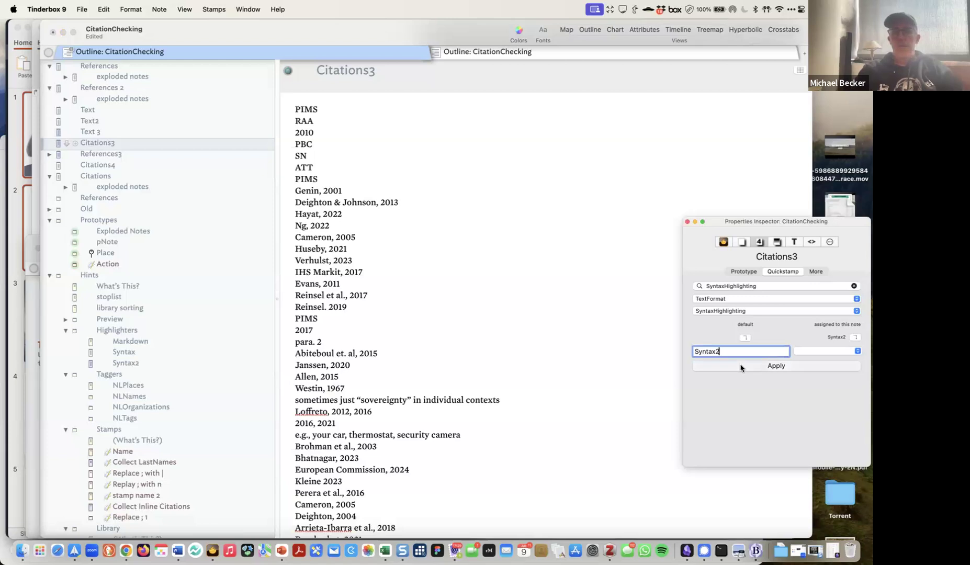
left_click(376, 291)
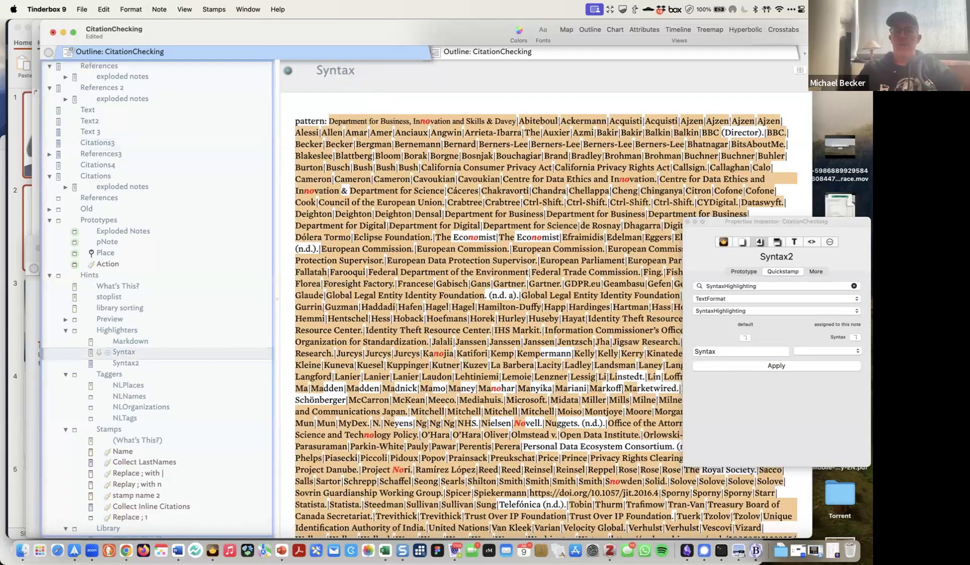
- Inspect the Syntax, Syntax2 and Markdown highlighter notes and their SyntaxHighlighting values to compare how each is set up
left_click(130, 363)
left_click(733, 352)
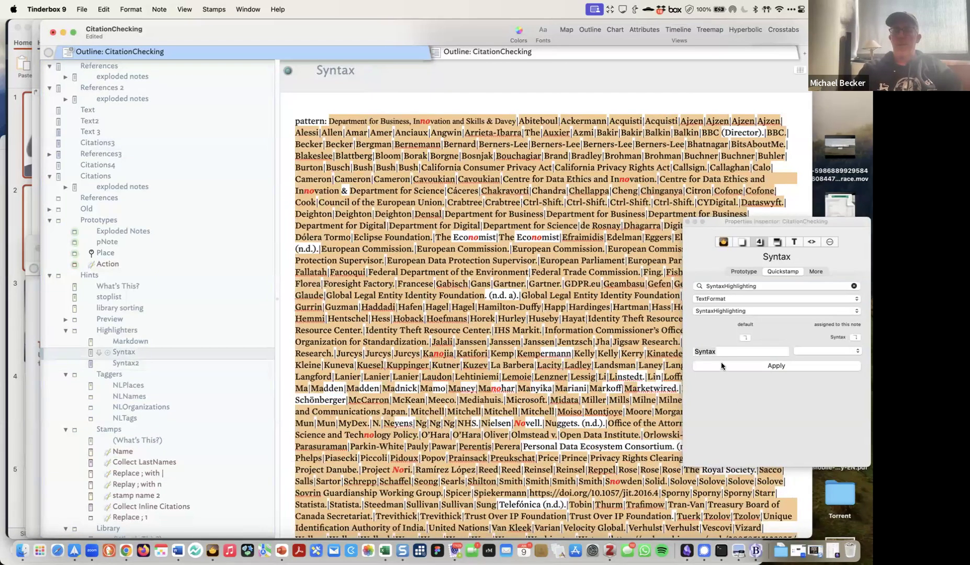
left_click(722, 366)
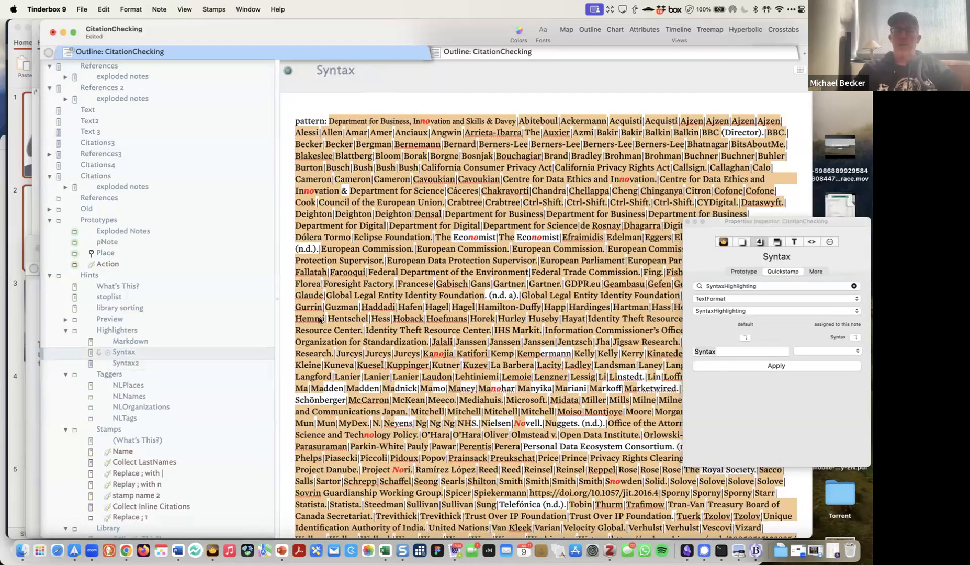
left_click(124, 343)
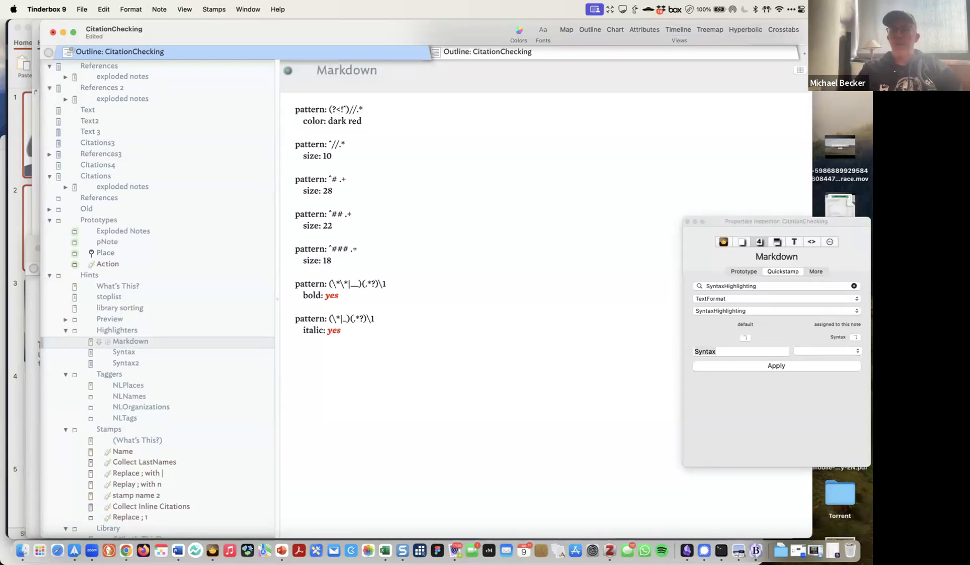
- Enter "Syntax2" again as the SyntaxHighlighting value of Citations3 and check the citation list for highlighted names
left_click(101, 155)
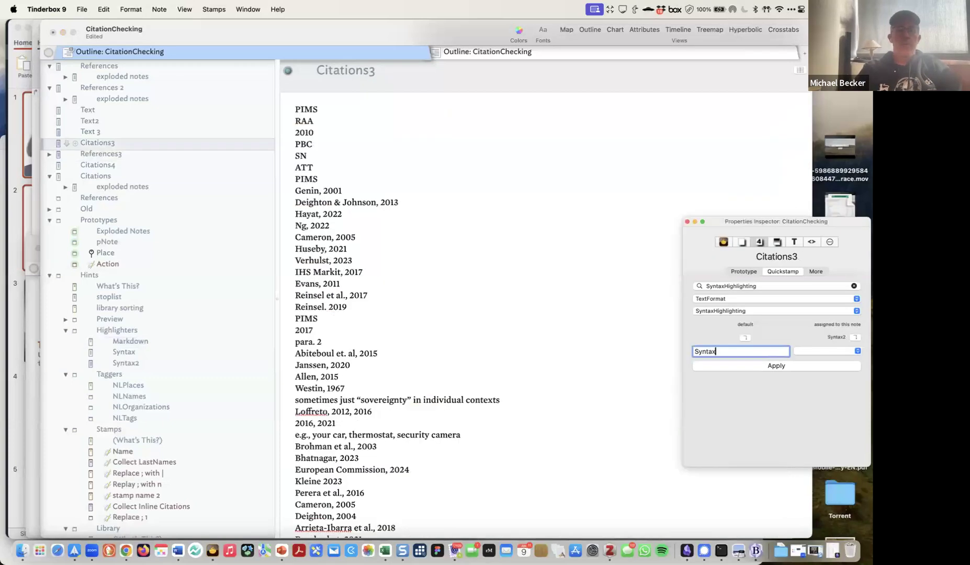
type("2")
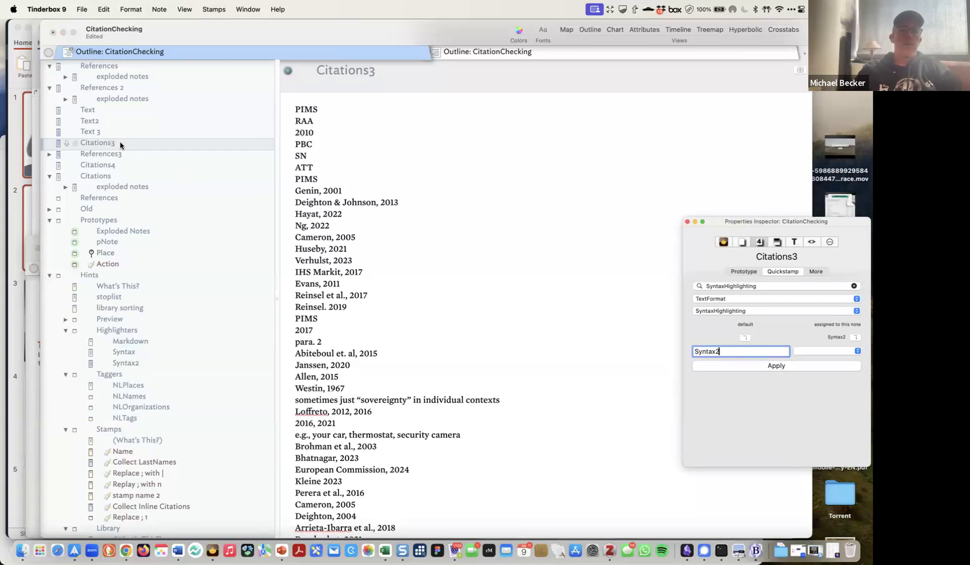
left_click(437, 232)
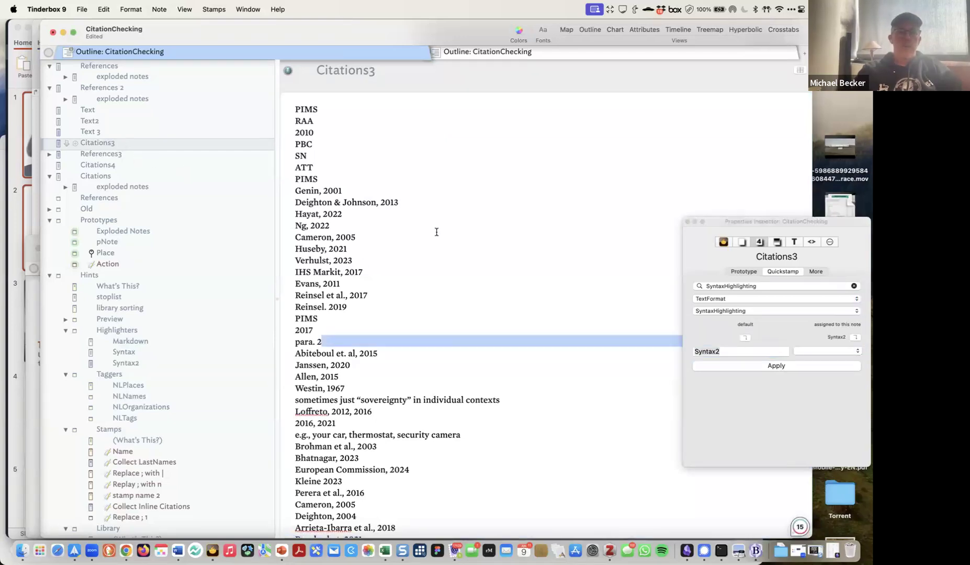
scroll(437, 231, "down", 10)
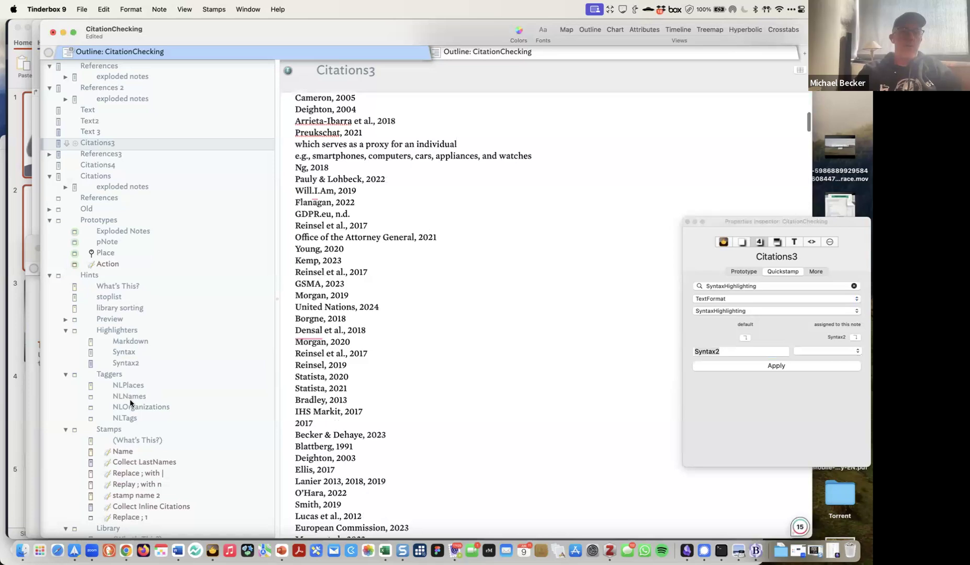
- Open References3, then examine which author names are highlighted in Citations4, focusing on the first two-author citation
left_click(116, 159)
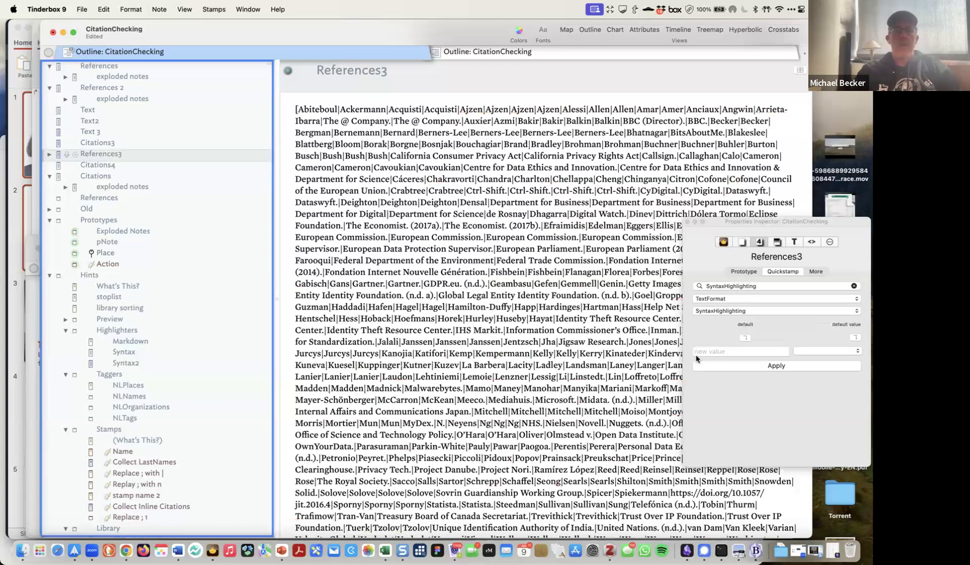
left_click(139, 164)
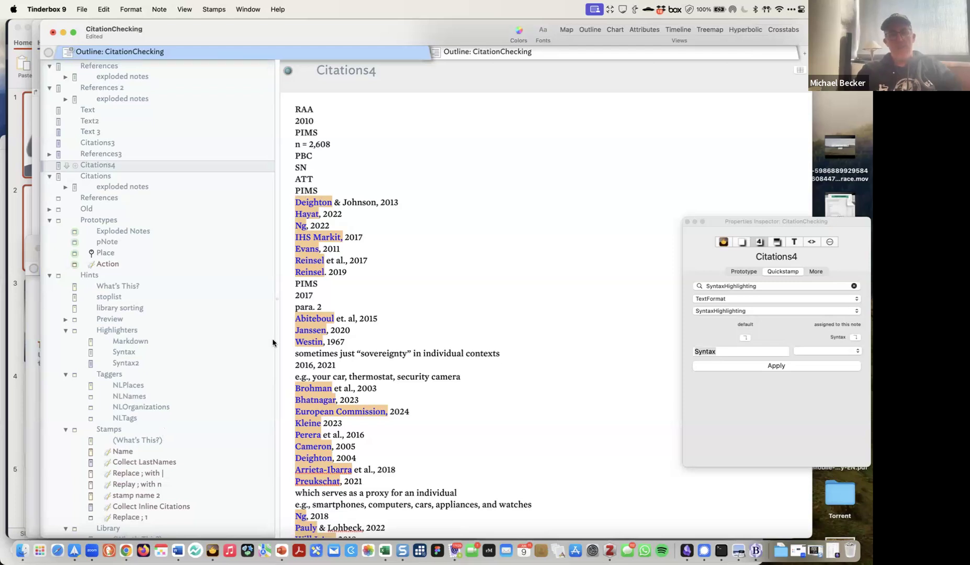
left_click(294, 202)
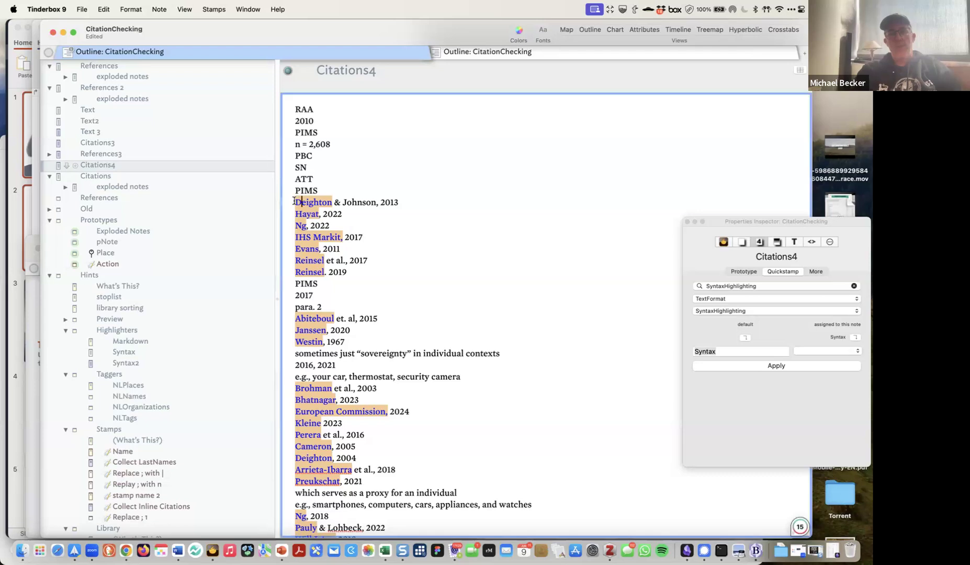
left_click_drag(294, 202, 380, 203)
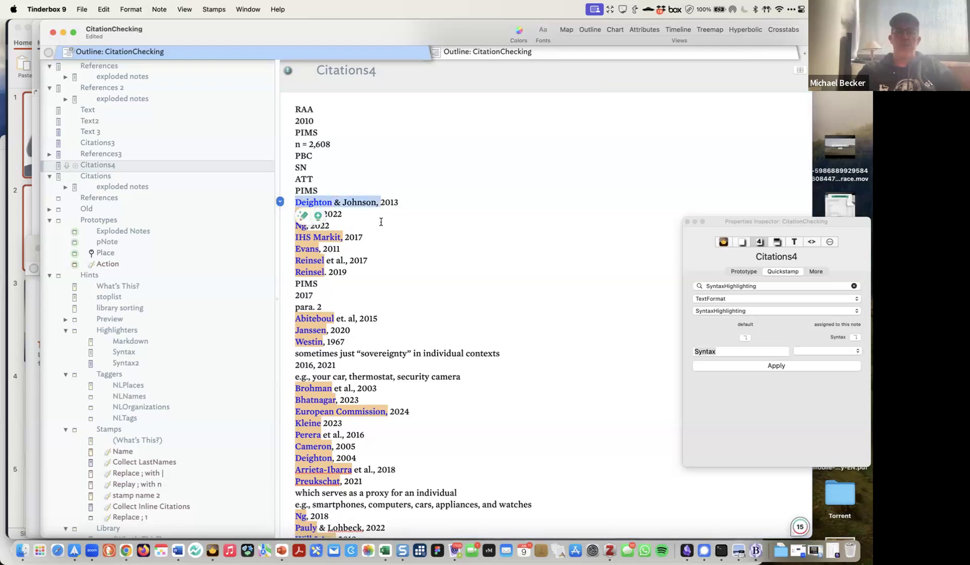
left_click(381, 222)
left_click_drag(296, 203, 388, 203)
left_click(390, 202)
scroll(337, 229, "down", 2)
scroll(338, 229, "down", 2)
scroll(335, 248, "down", 10)
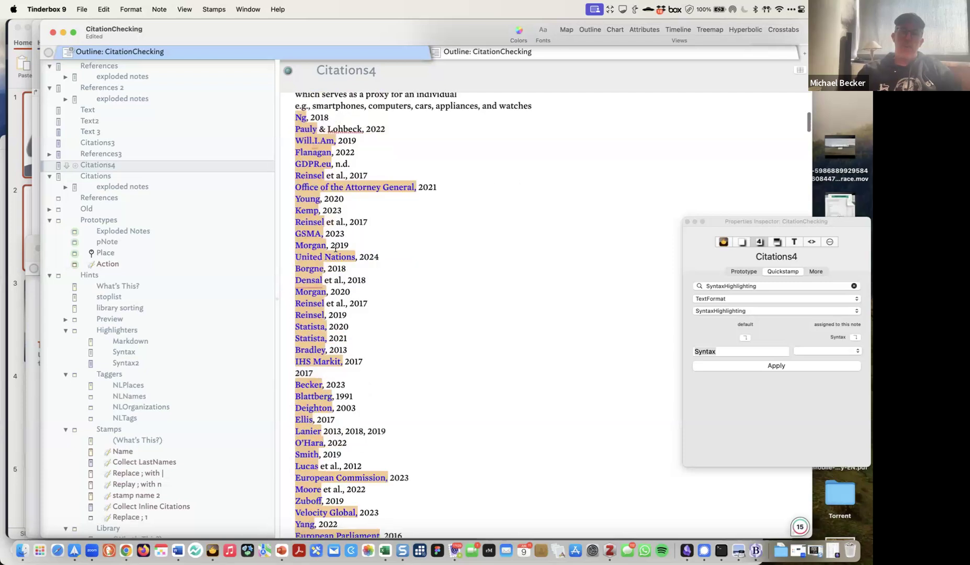
scroll(335, 248, "down", 5)
scroll(314, 220, "up", 15)
scroll(299, 200, "up", 4)
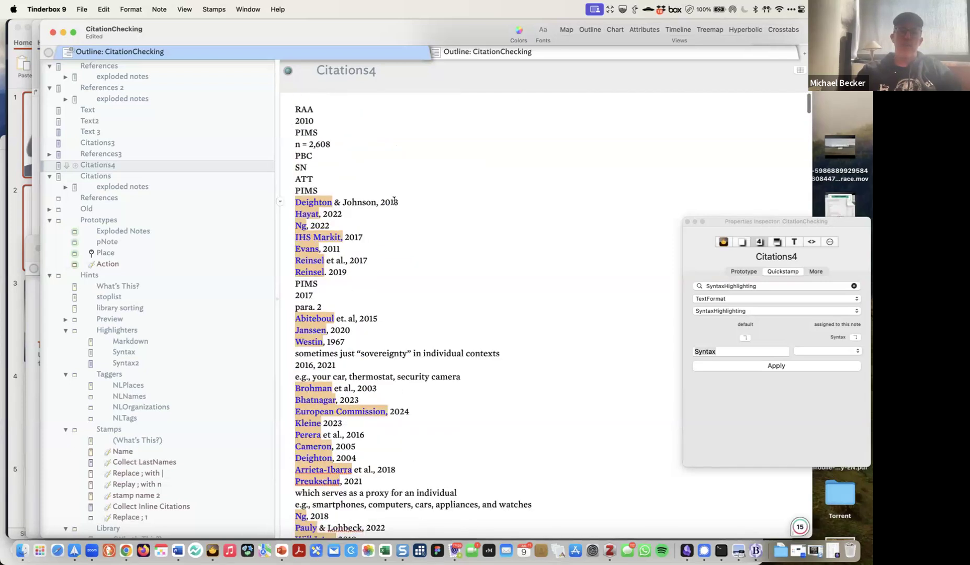
triple_click(299, 202)
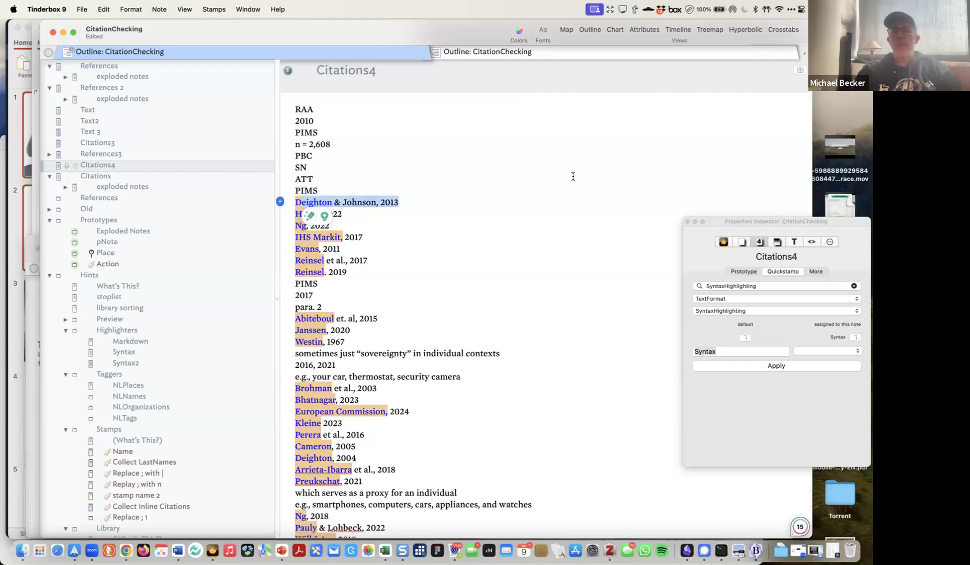
- Delete the three repeated entries of the first two-author citation's lead surname from the Syntax highlighter's pattern
left_click(125, 352)
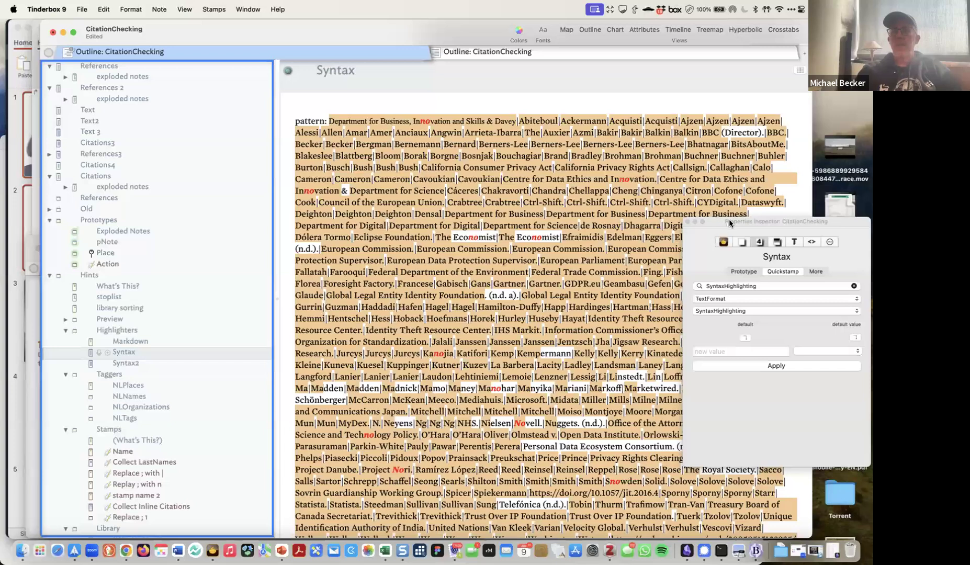
left_click(416, 207)
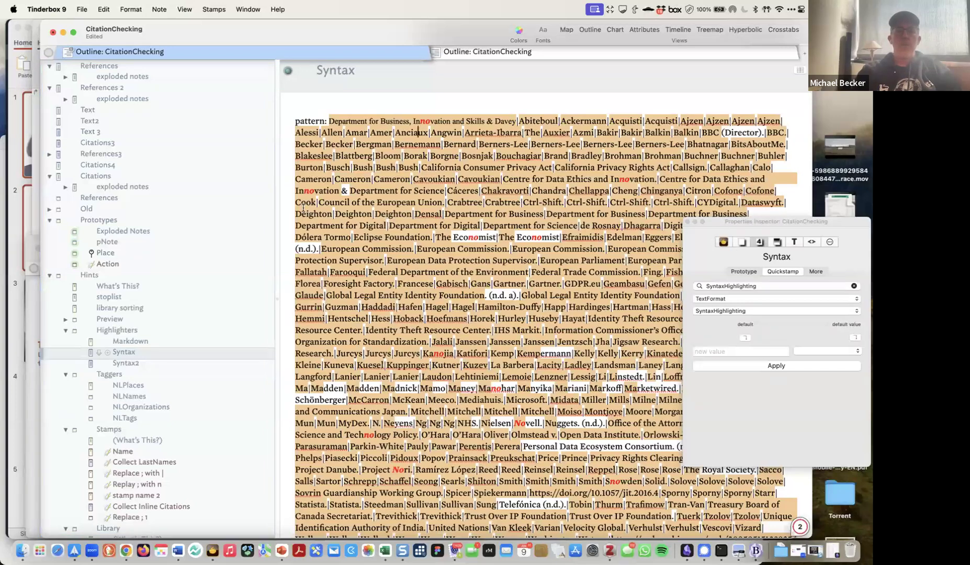
left_click(335, 213)
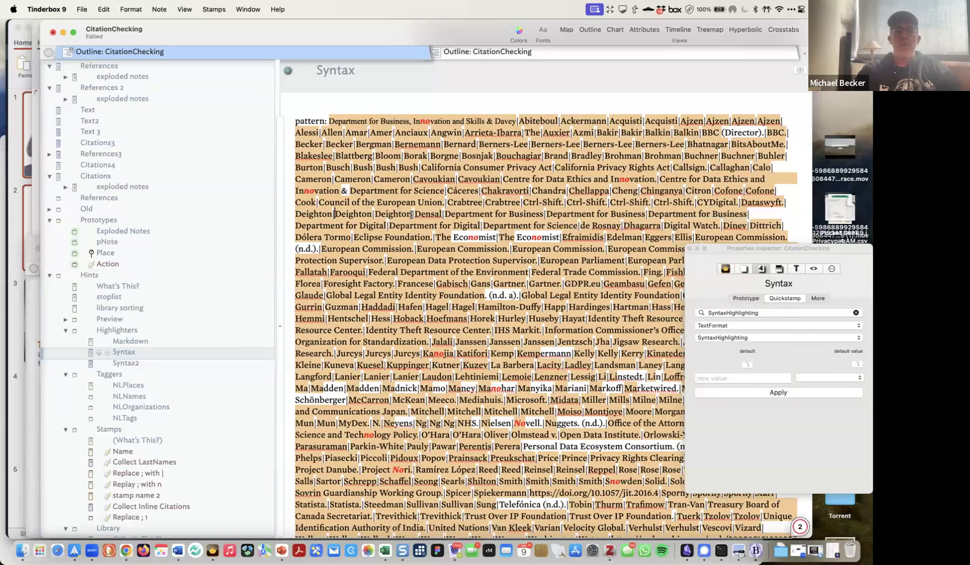
left_click_drag(296, 214, 412, 214)
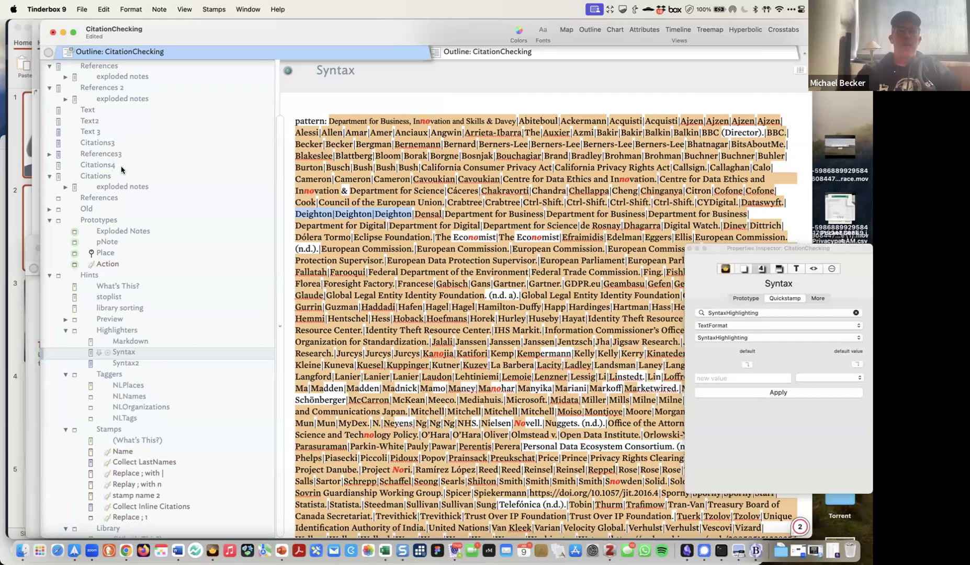
key("BackSpace")
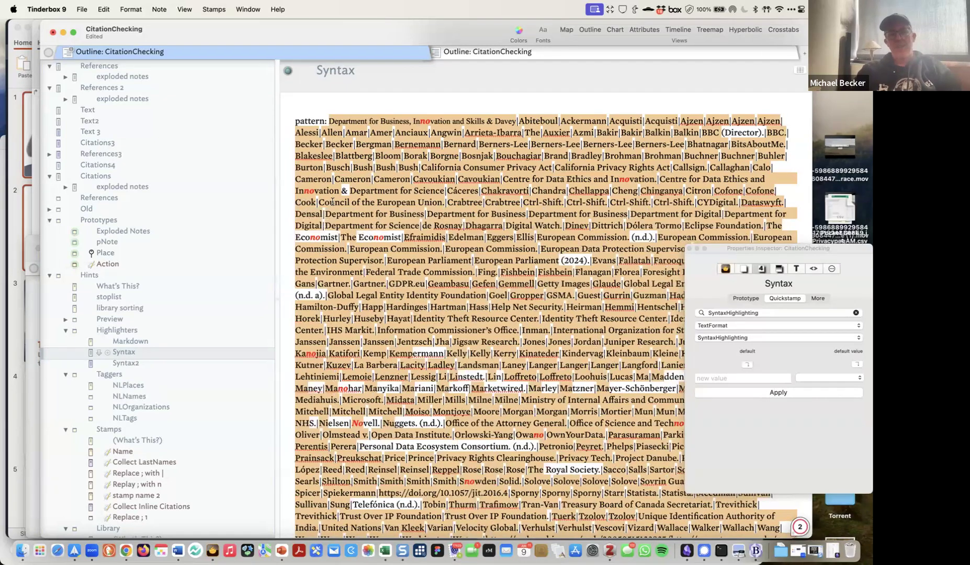
- Look through Citations4 for citations without highlighting, starting at the first two-author entry and continuing down the list
left_click(98, 165)
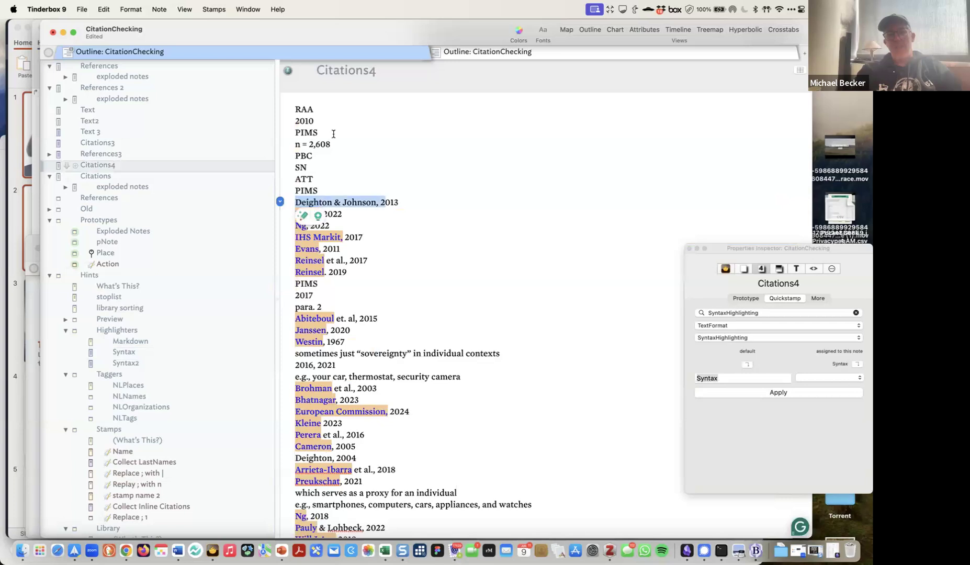
scroll(320, 114, "down", 2)
scroll(309, 117, "up", 3)
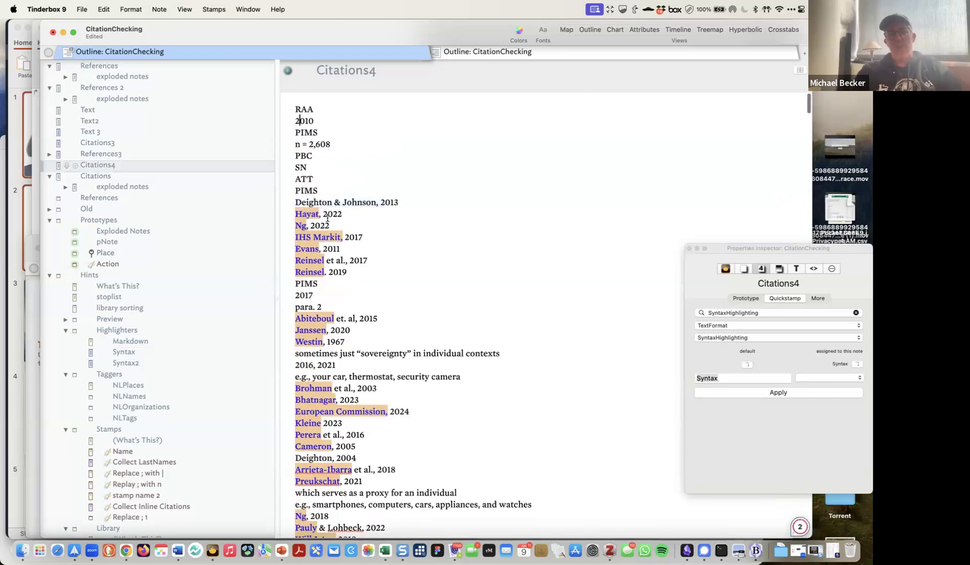
triple_click(397, 197)
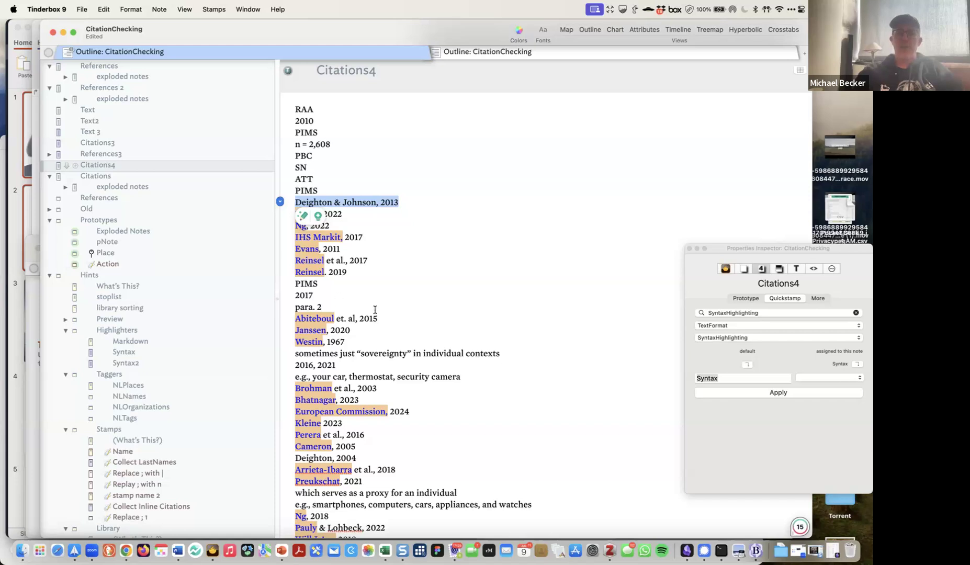
scroll(375, 310, "down", 10)
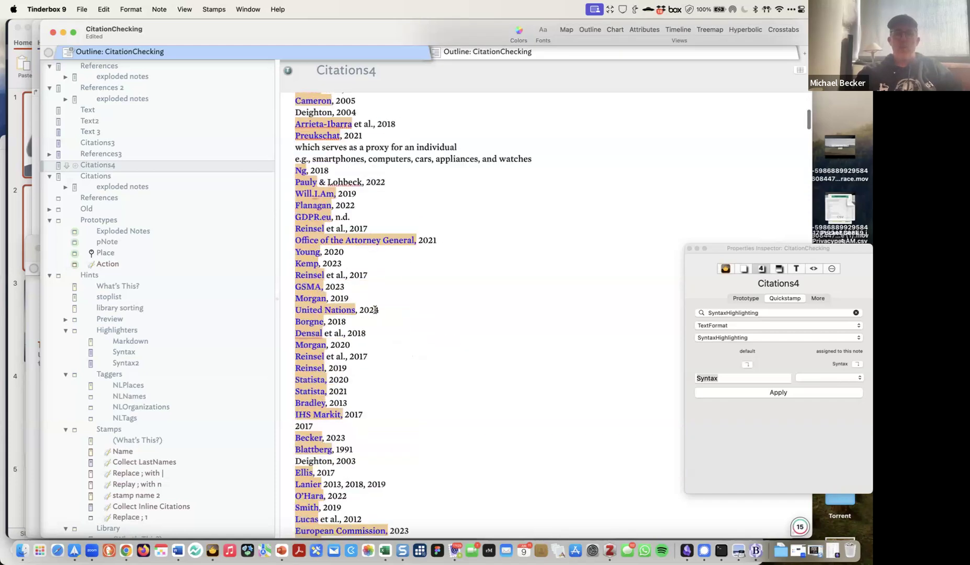
scroll(374, 310, "down", 6)
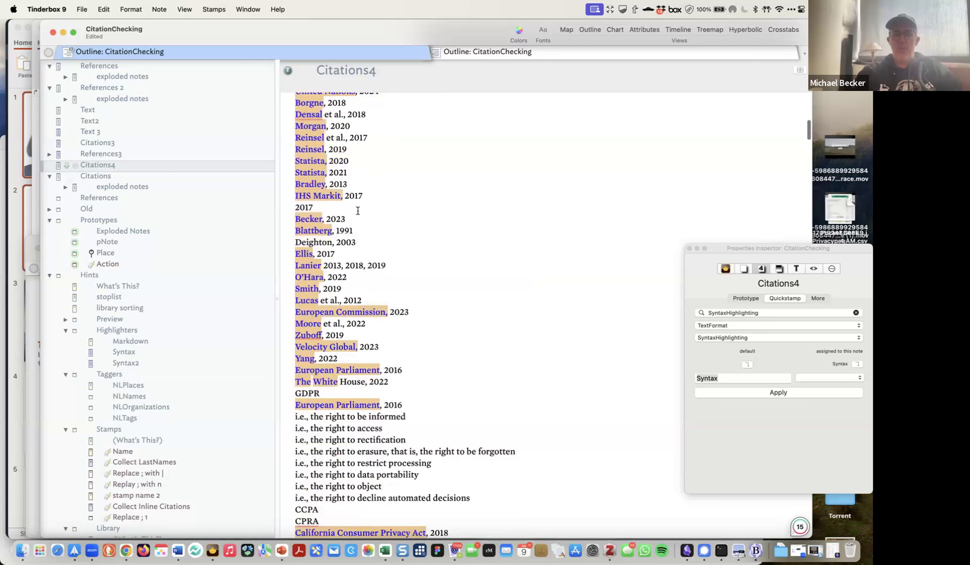
scroll(382, 405, "down", 4)
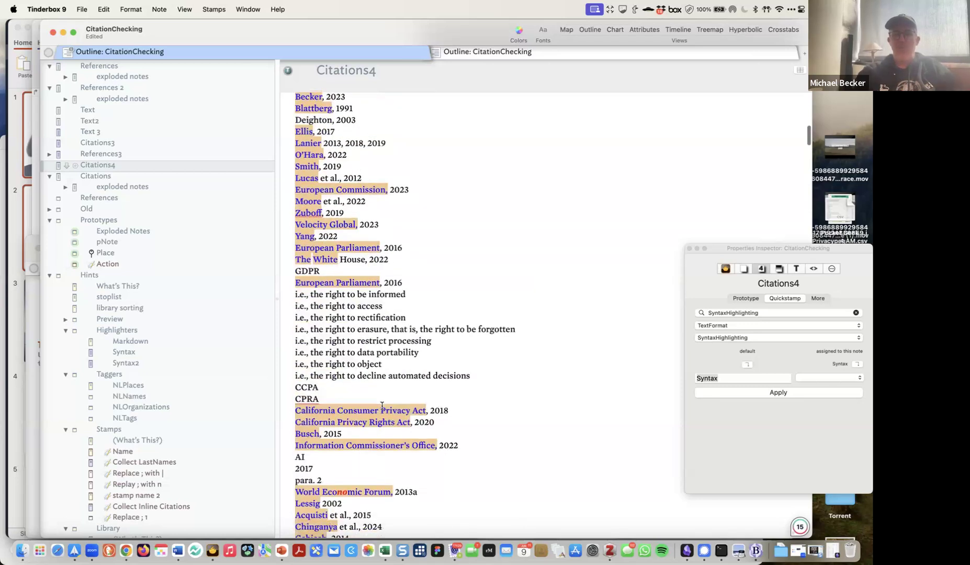
scroll(383, 406, "down", 5)
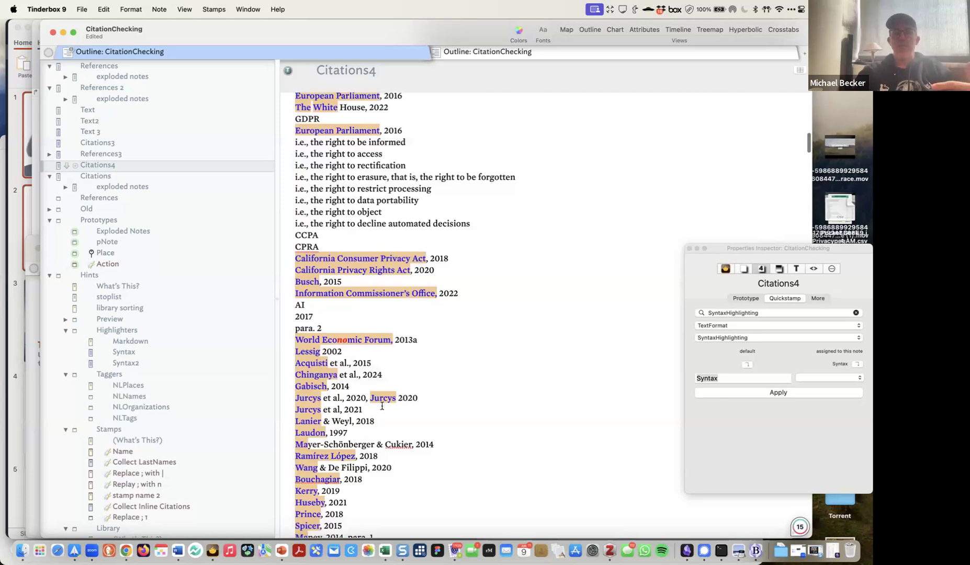
scroll(383, 406, "up", 1)
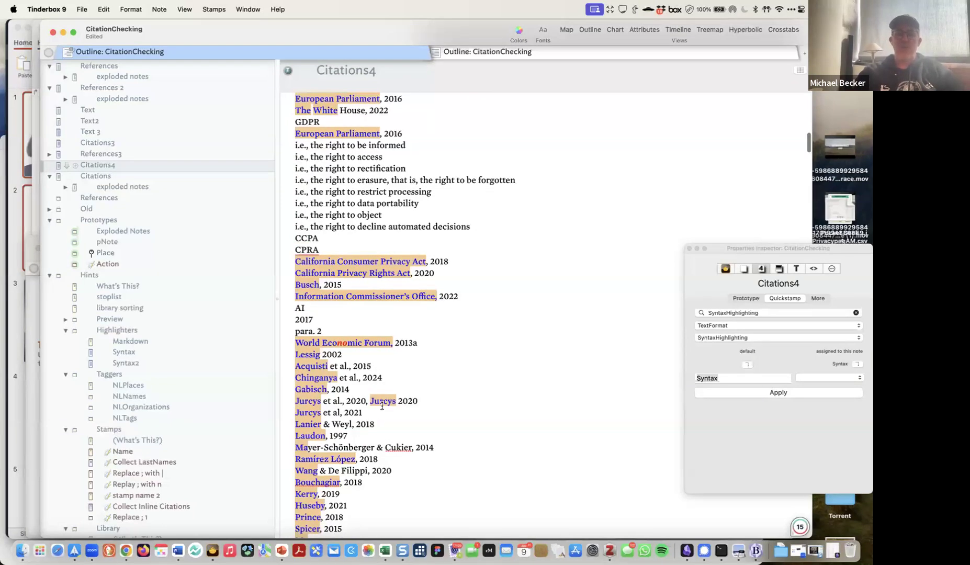
scroll(382, 407, "down", 3)
scroll(351, 308, "down", 5)
scroll(324, 428, "down", 1)
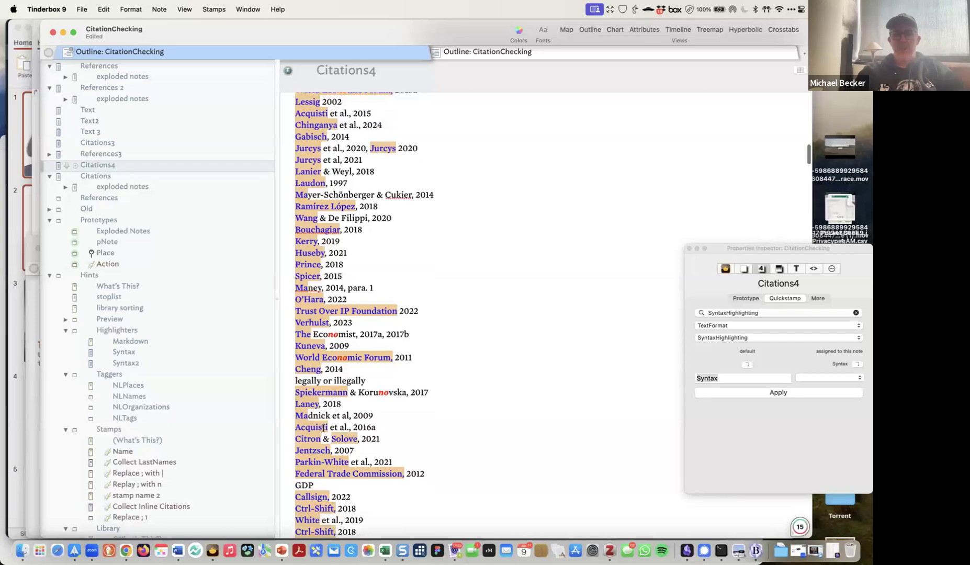
scroll(322, 415, "down", 3)
scroll(320, 397, "down", 3)
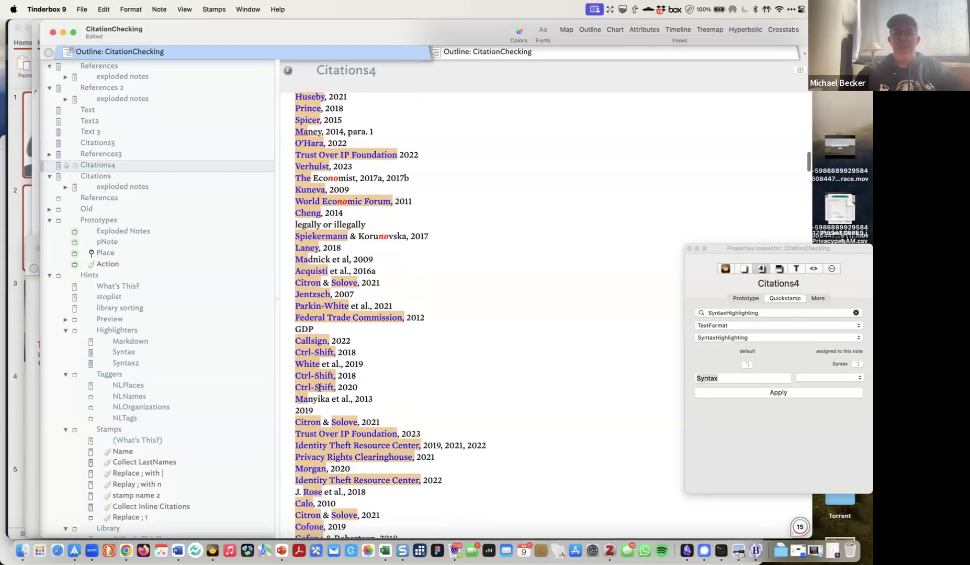
scroll(319, 387, "down", 3)
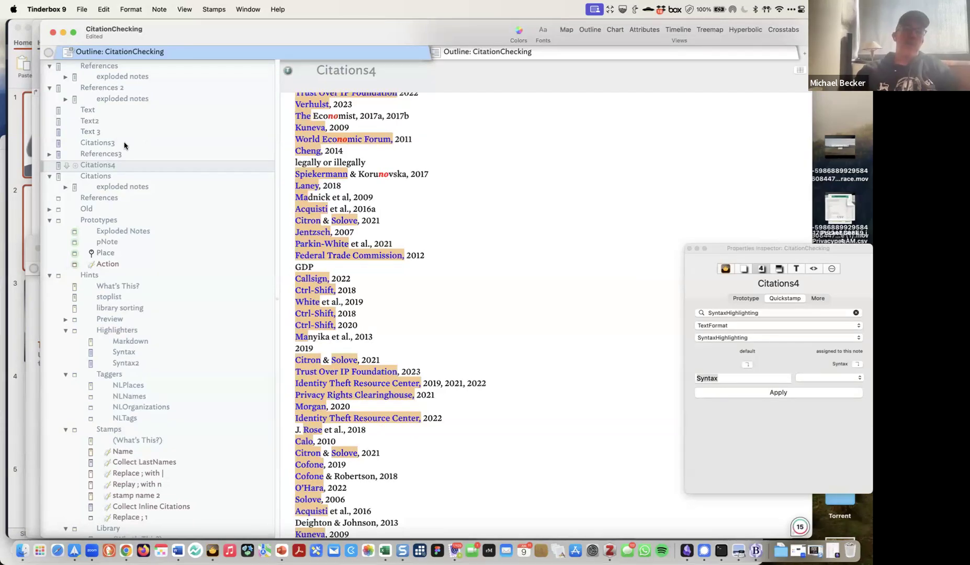
- Return to the beginning of Citations3 and recheck its SyntaxHighlighting value of "Syntax2"
key("Up")
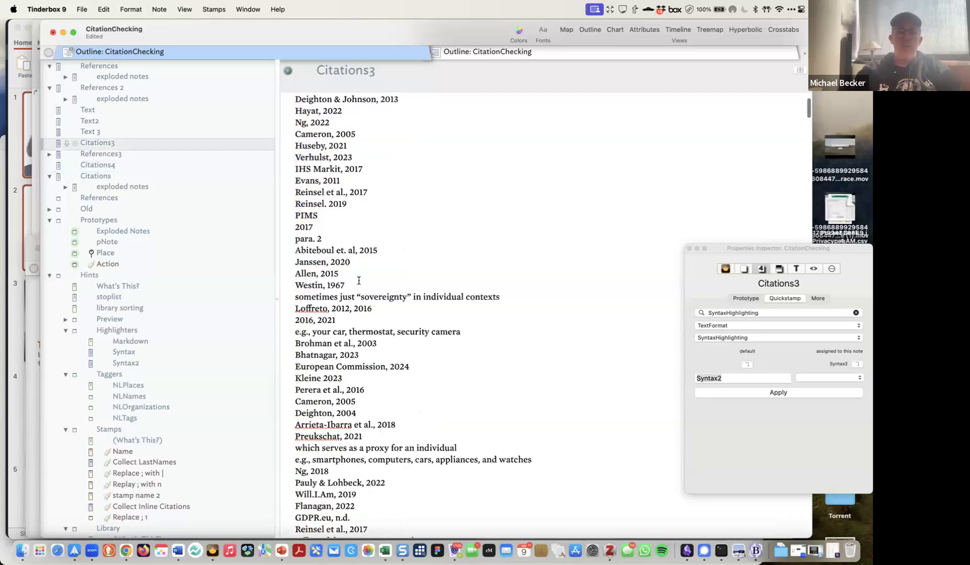
scroll(546, 314, "up", 20)
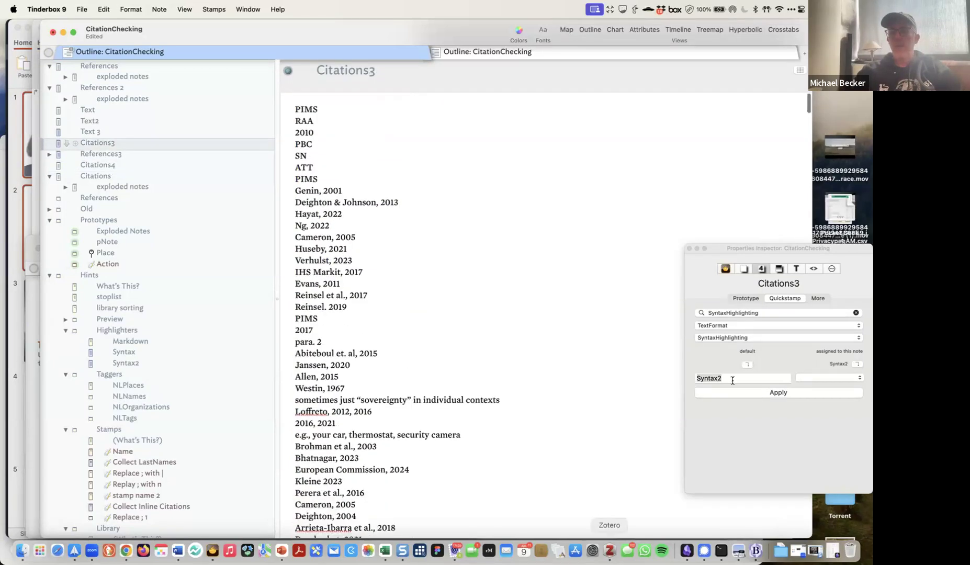
left_click(761, 404)
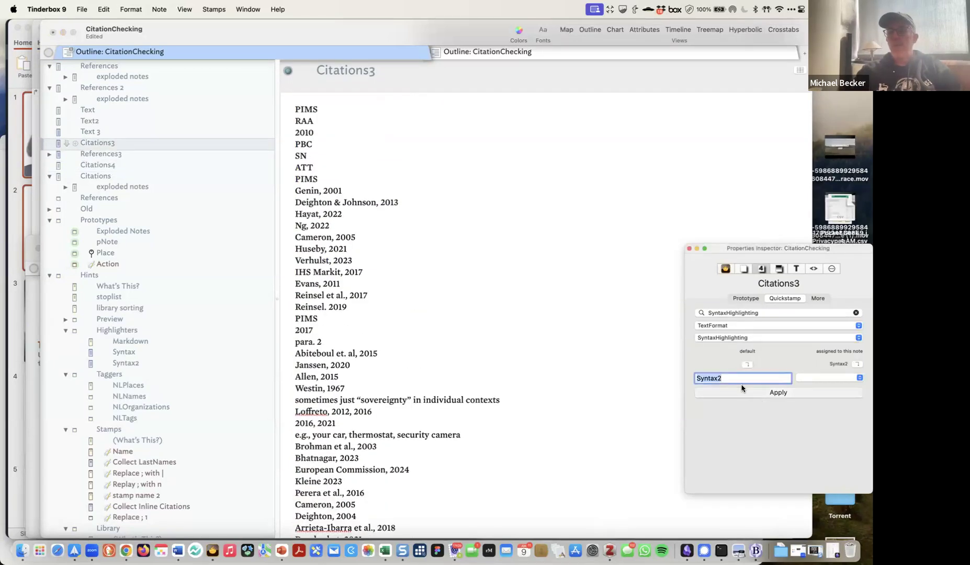
left_click(617, 296)
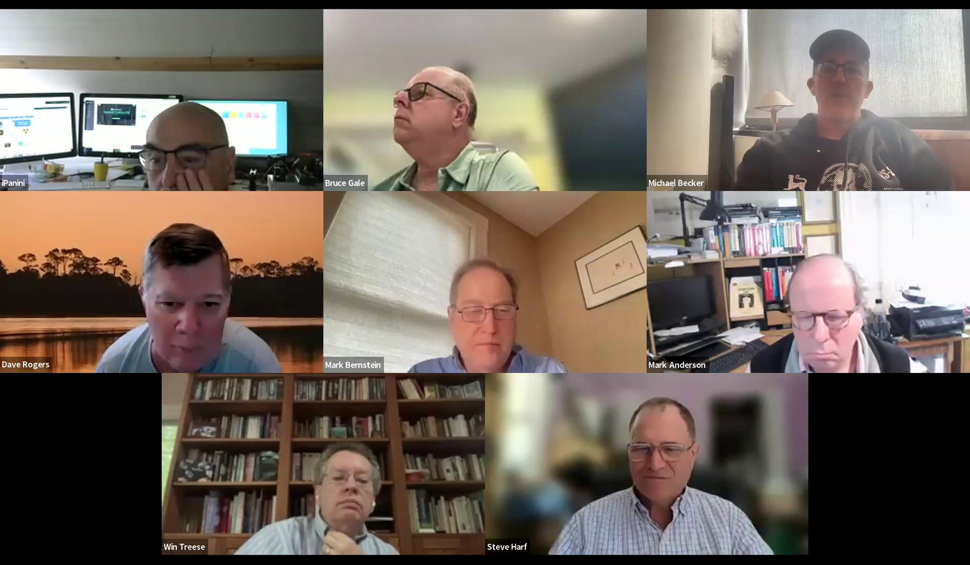